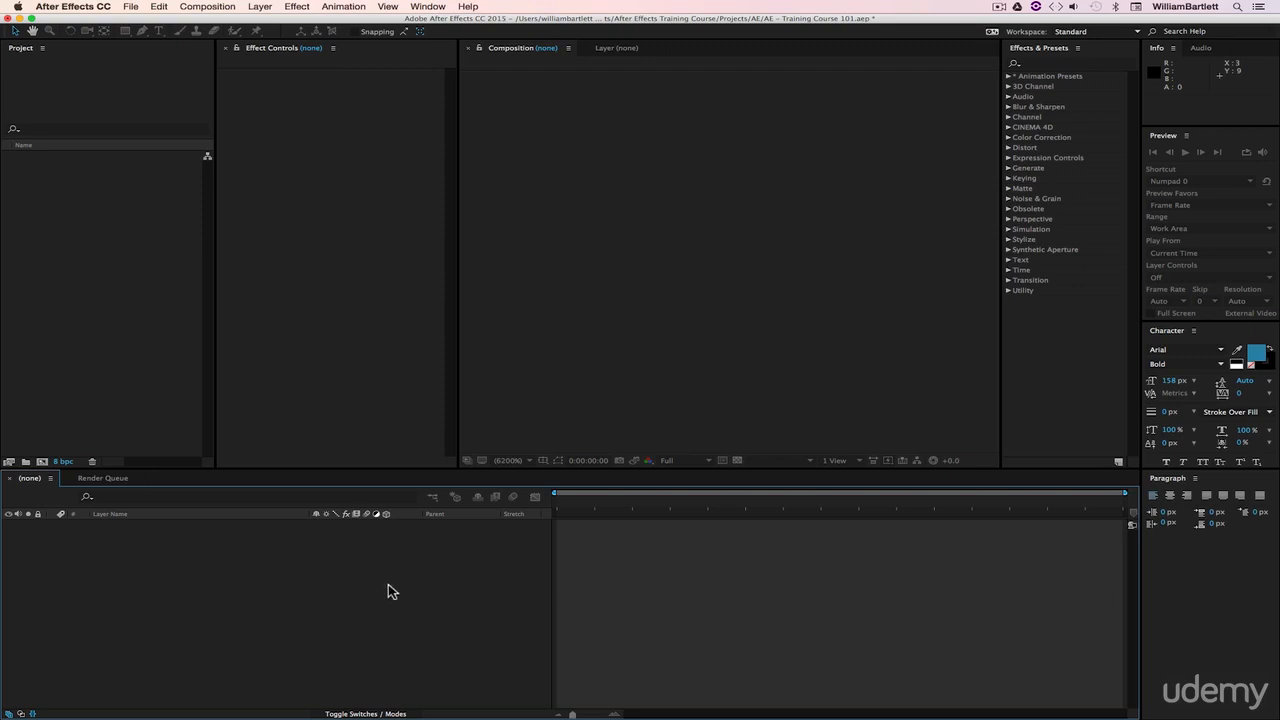
Step: Create Comp 1 from the 1920x1080 23.976 fps preset, 10 seconds long
left_click(204, 8)
left_click(230, 24)
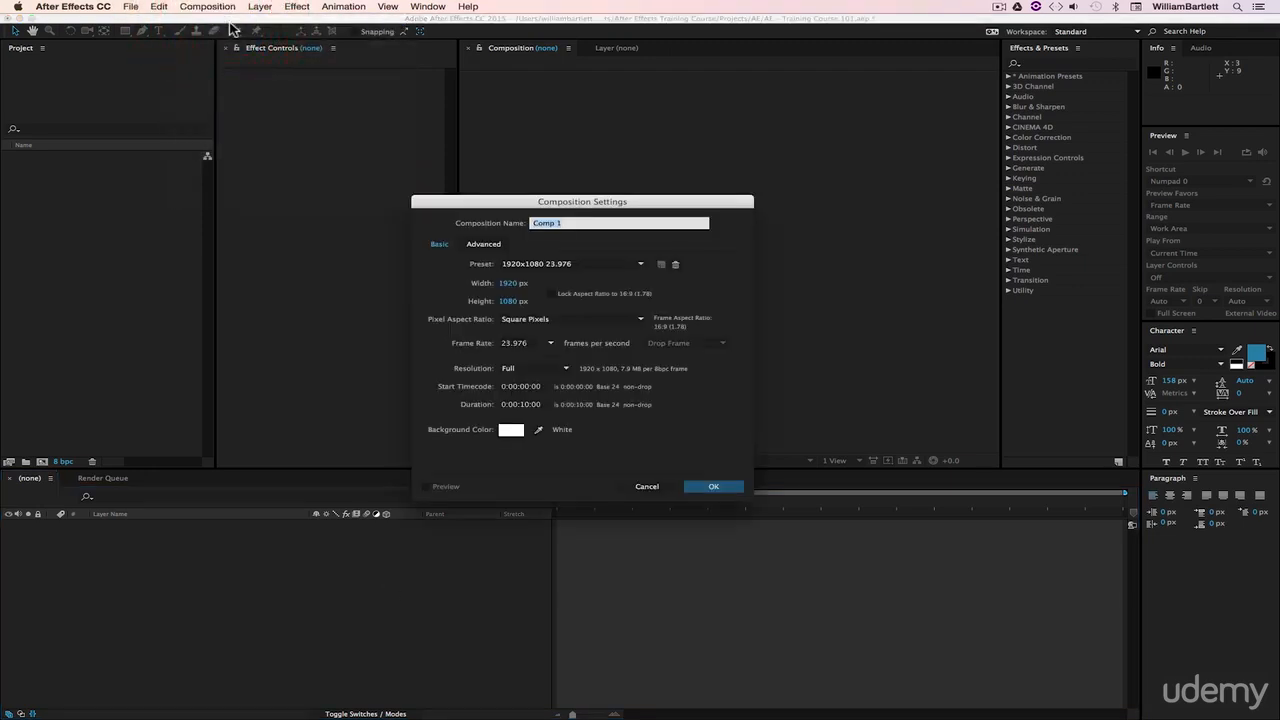
left_click(548, 262)
left_click(604, 648)
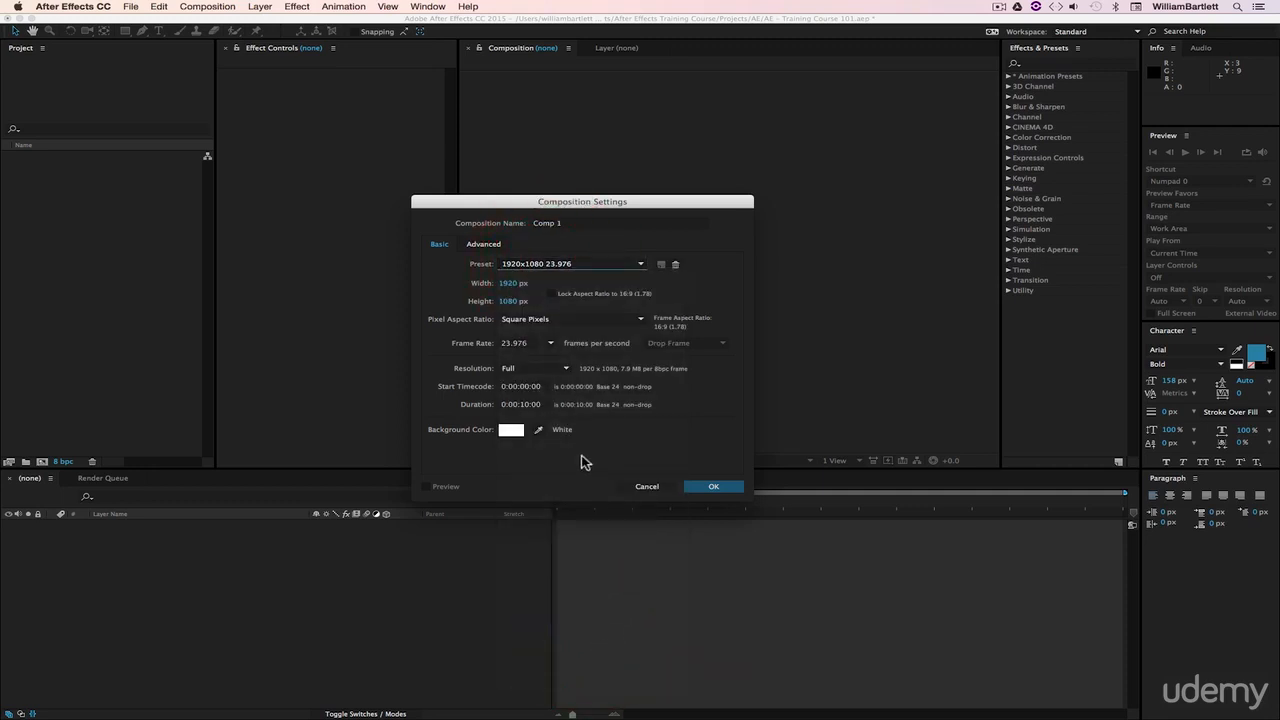
left_click(706, 486)
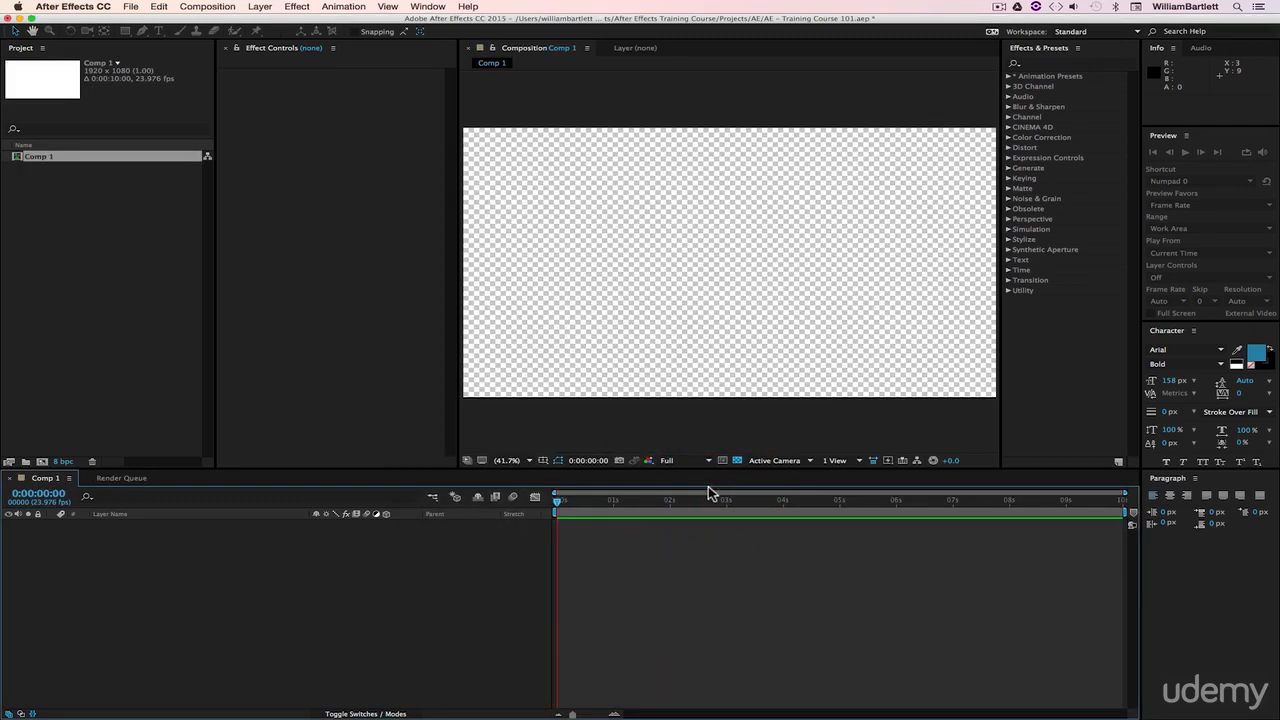
left_click(63, 465)
left_click(150, 260)
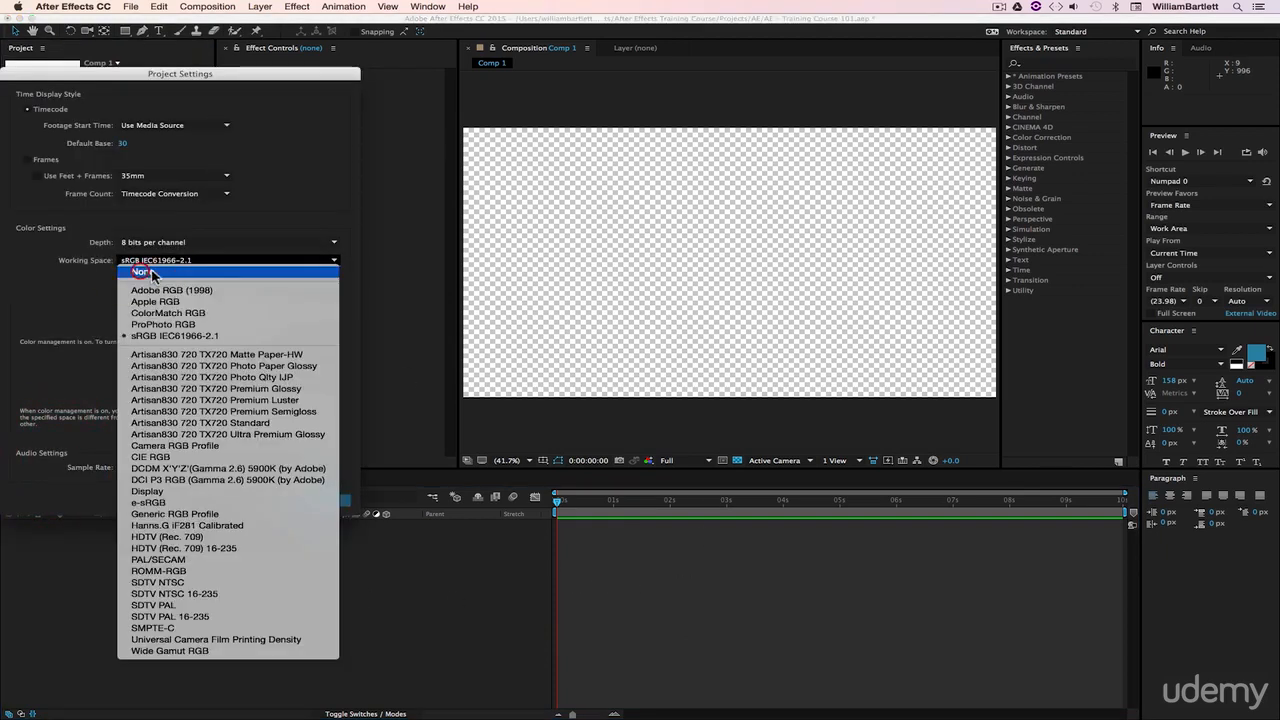
left_click(150, 272)
left_click(162, 261)
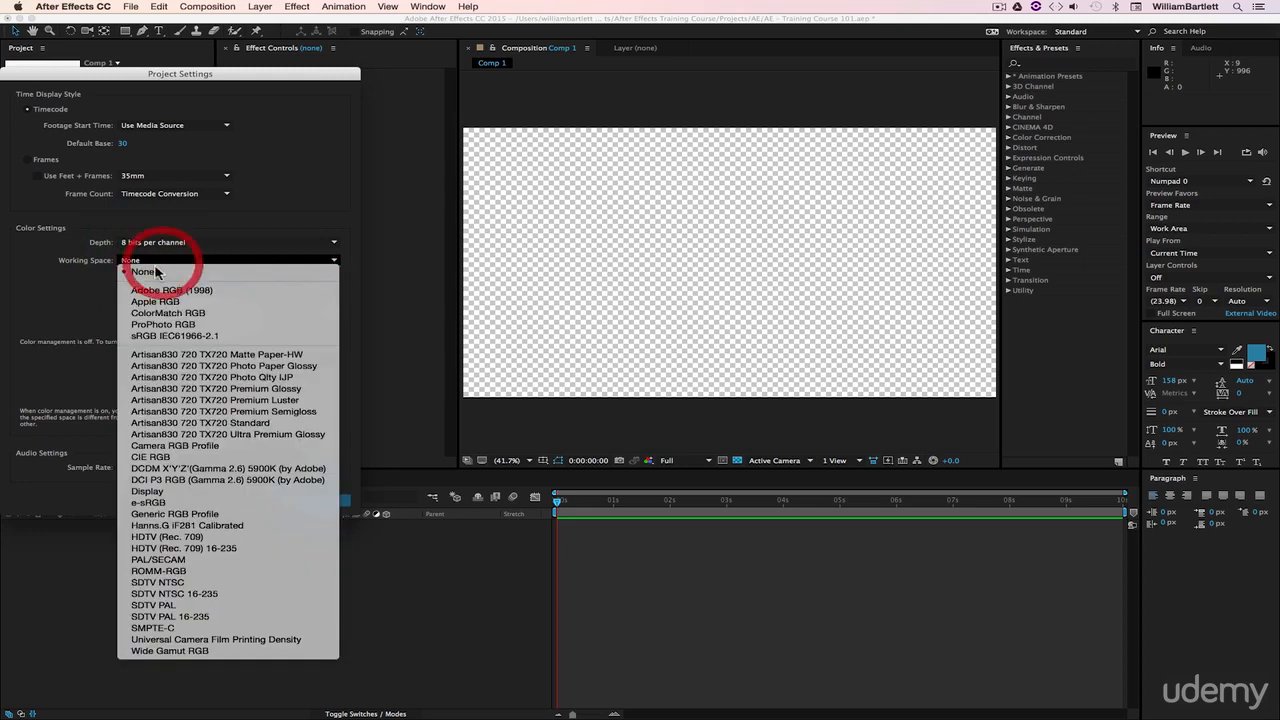
left_click(168, 336)
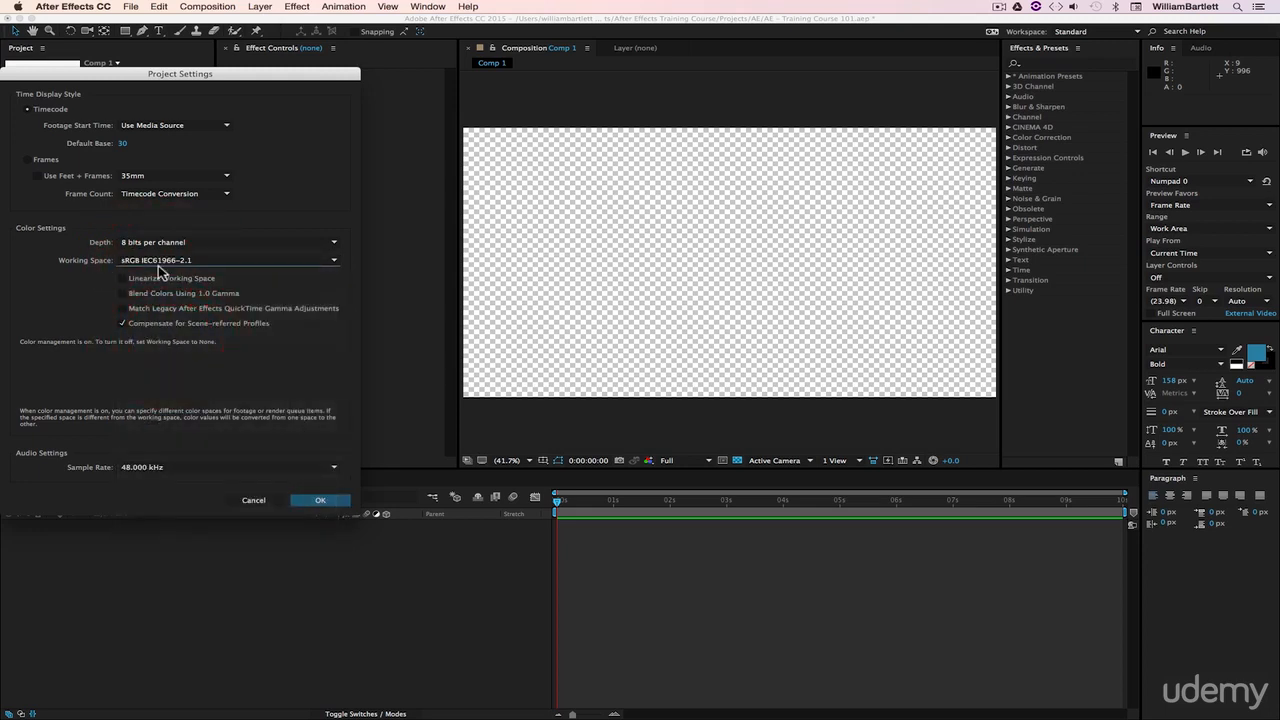
left_click(320, 500)
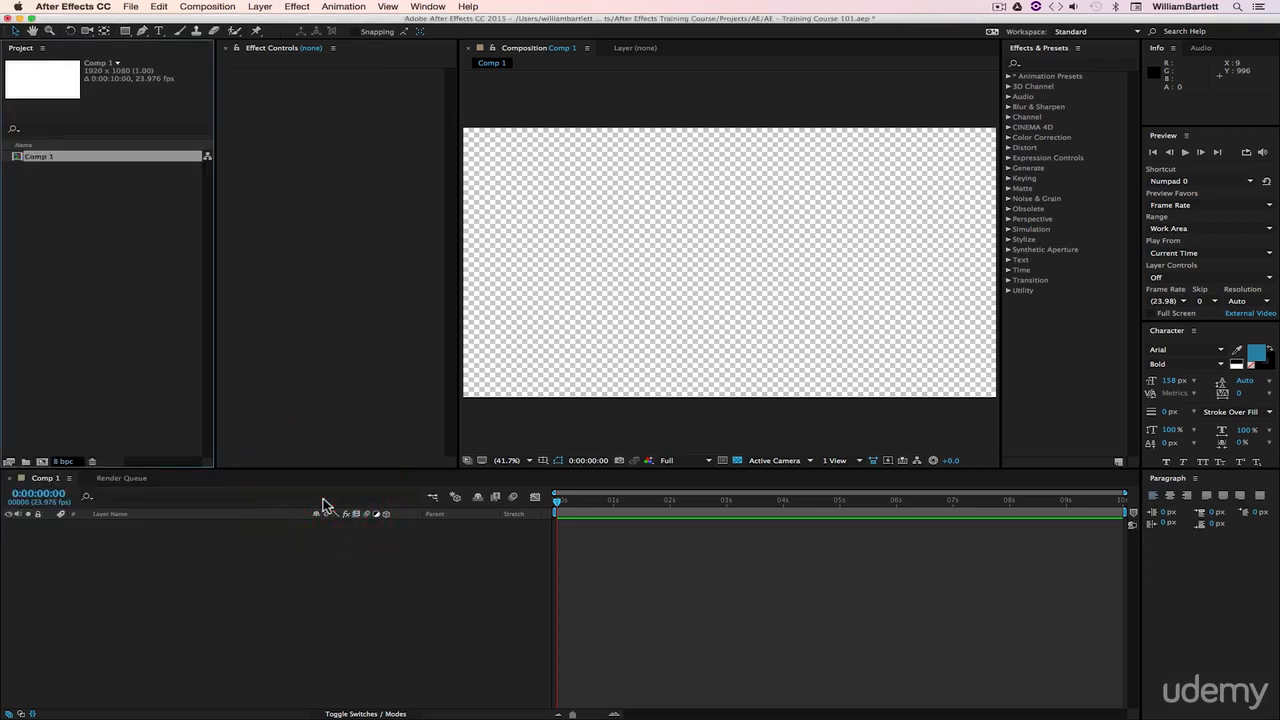
left_click(302, 537)
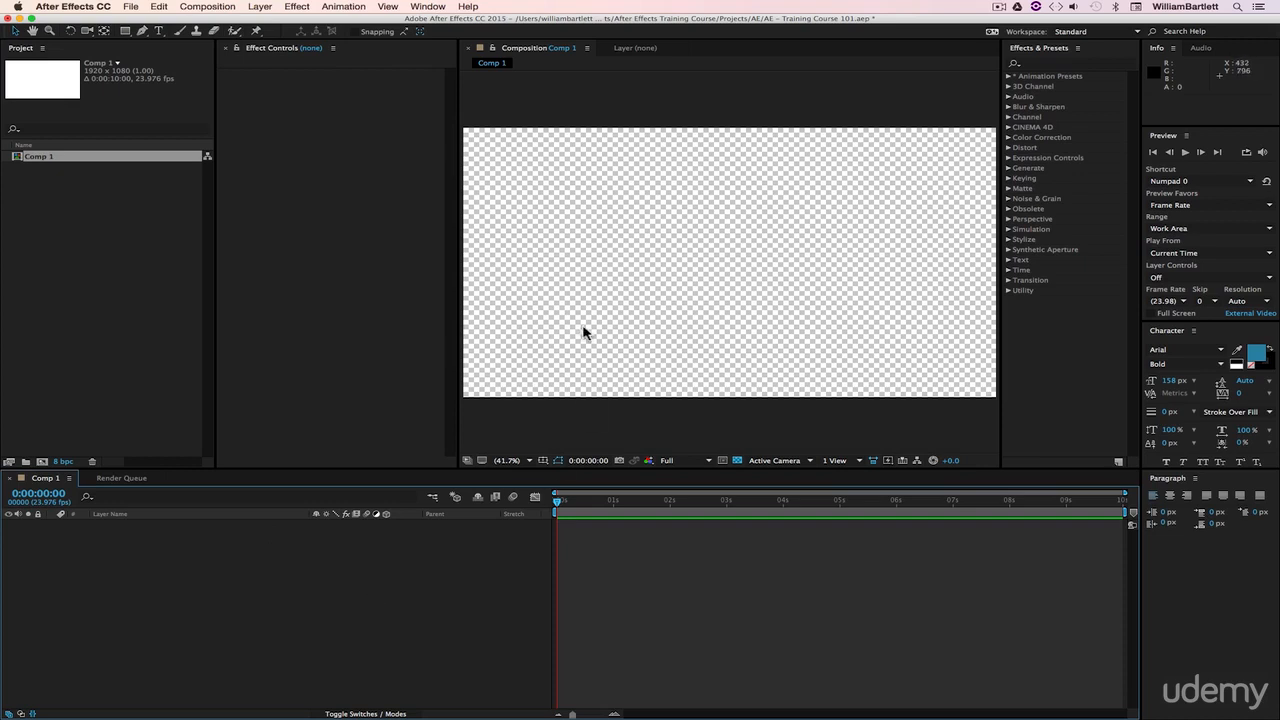
Step: Create a full-frame solid coloured 0E3CBD, Deep Blue Solid 1, and select it
left_click(260, 7)
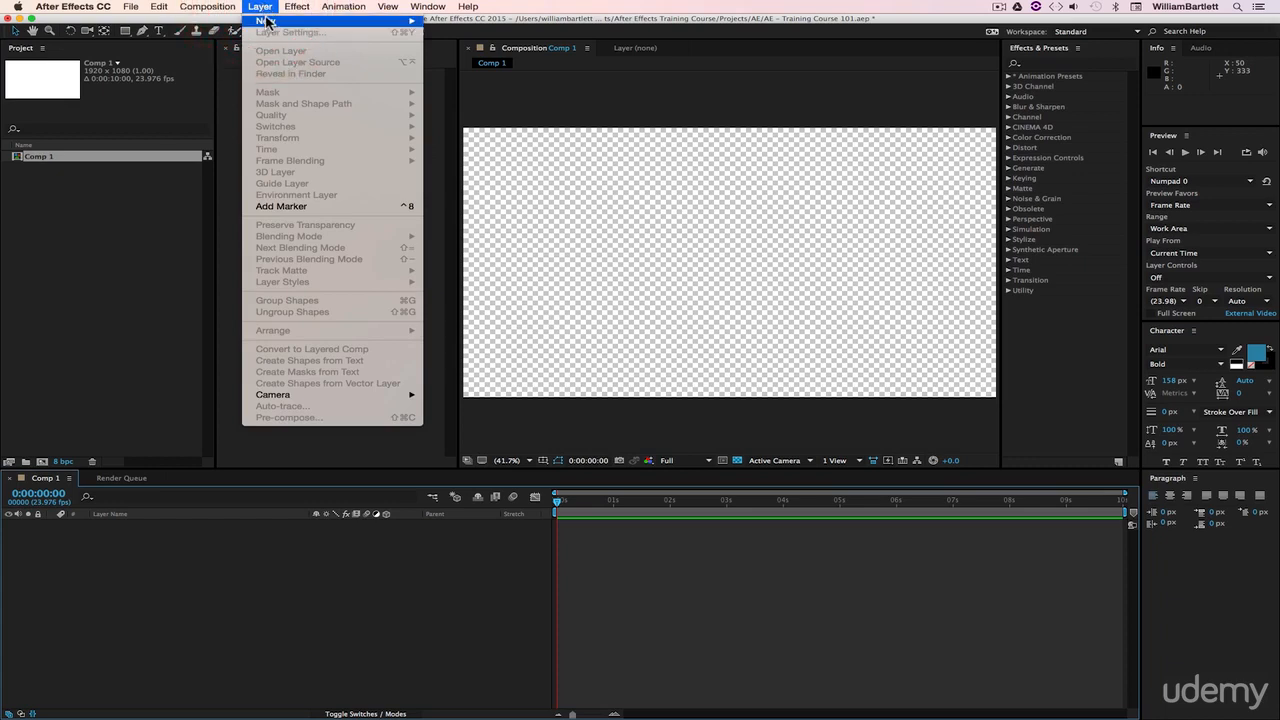
mouse_move(268, 21)
left_click(491, 37)
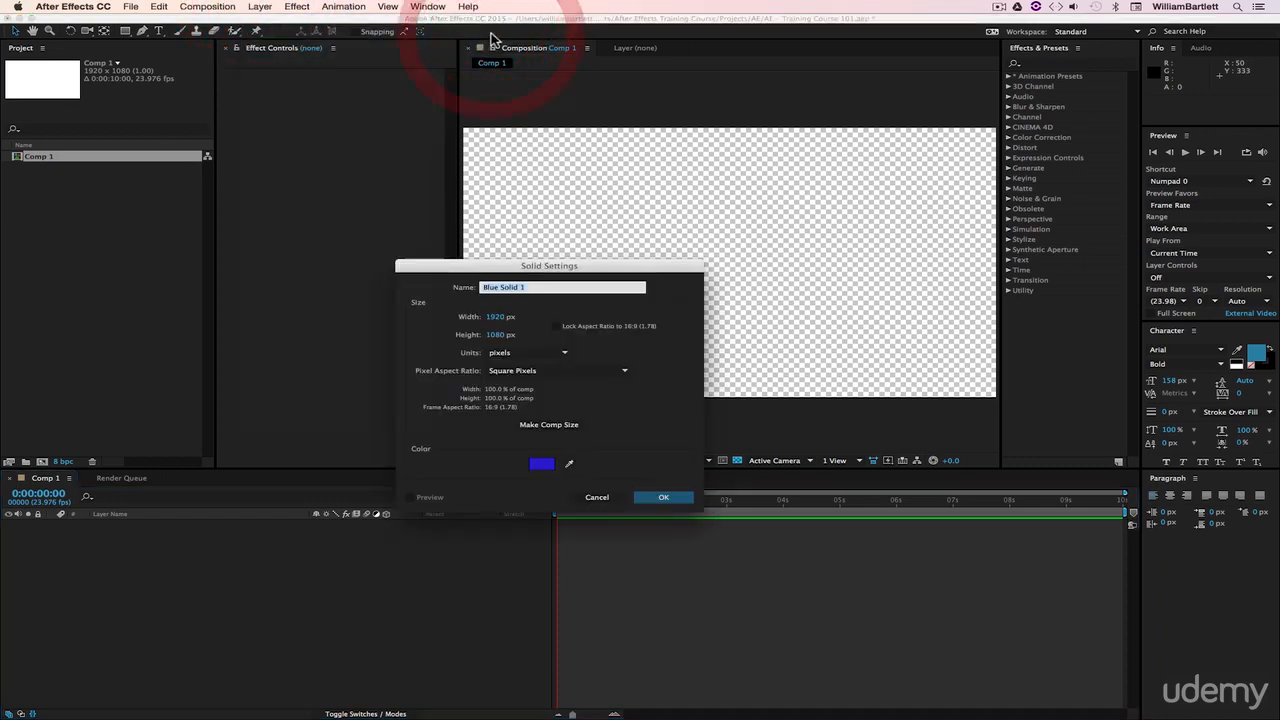
left_click(541, 466)
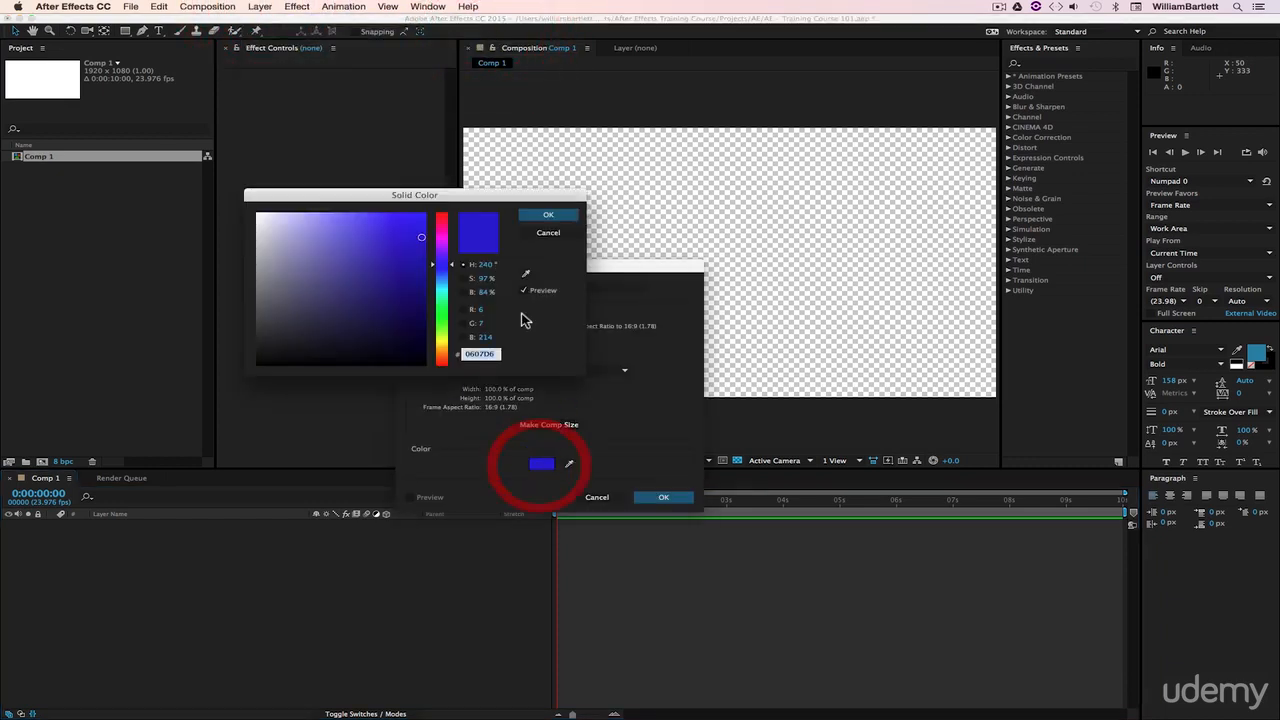
left_click_drag(437, 266, 448, 276)
left_click(413, 252)
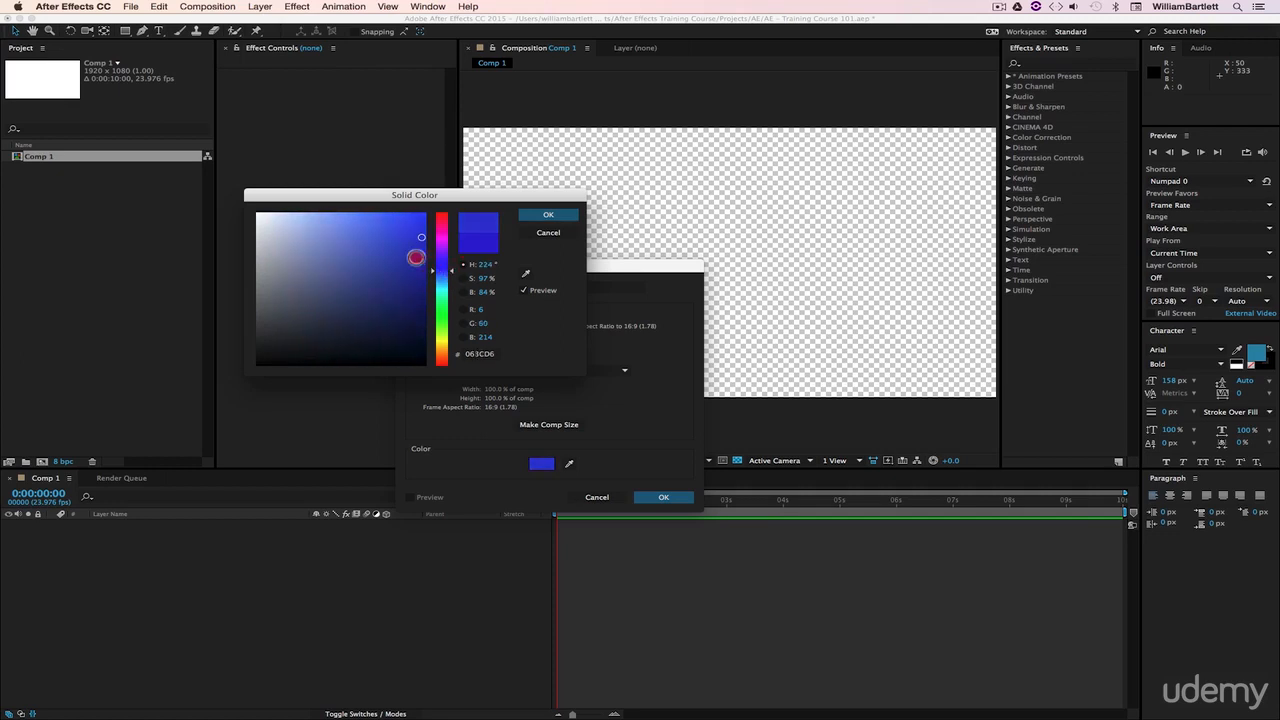
left_click(563, 213)
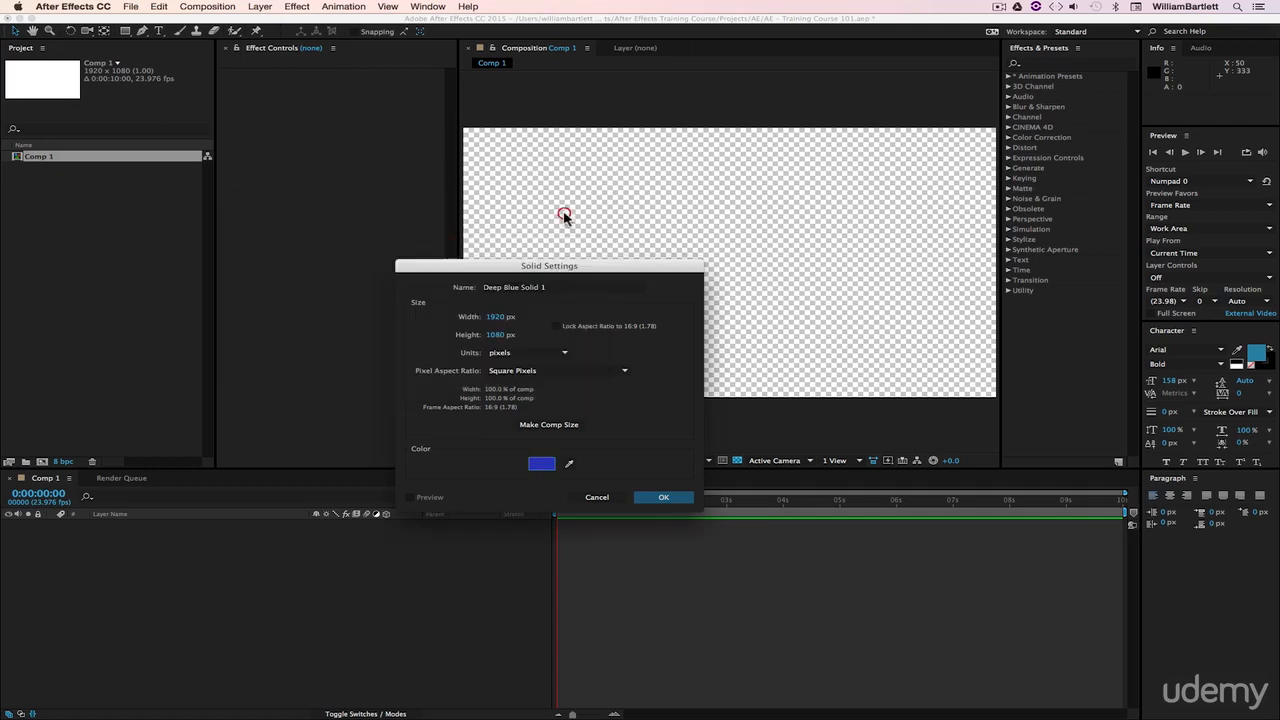
left_click(684, 499)
key("q")
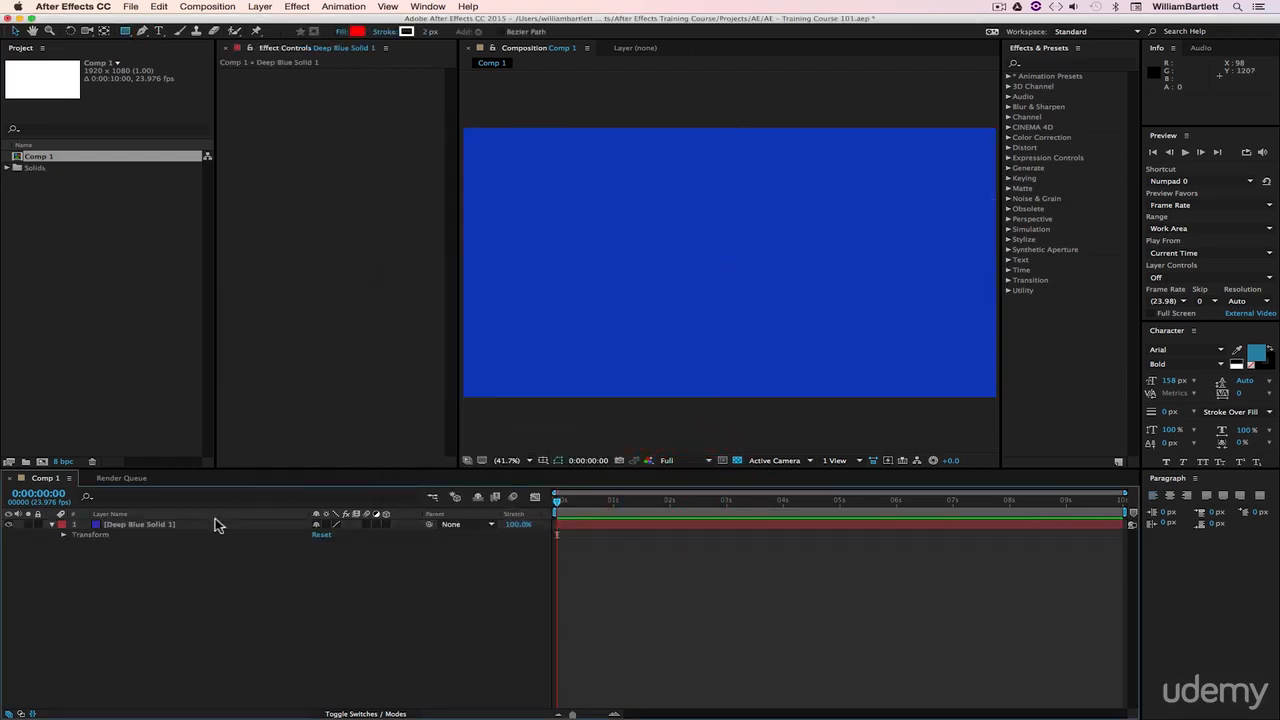
left_click(179, 526)
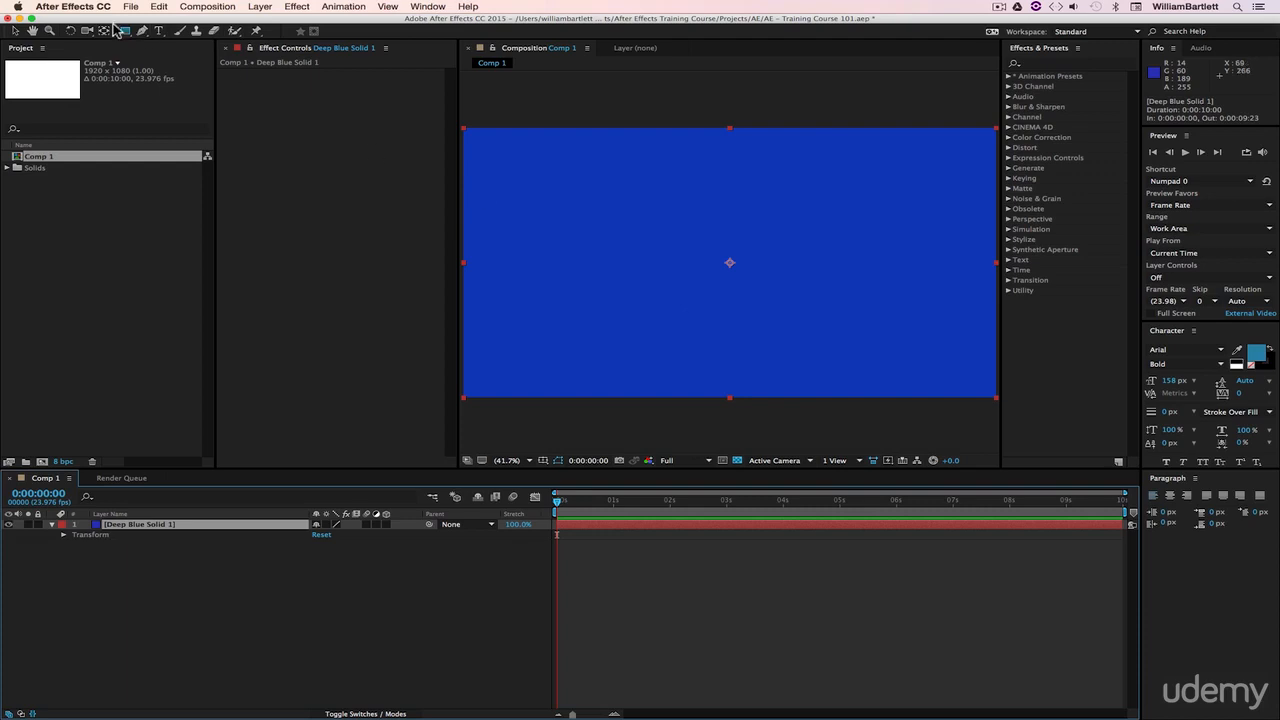
Step: Draw a rectangle mask that trims the solid to a bar in the lower left
left_click(144, 31)
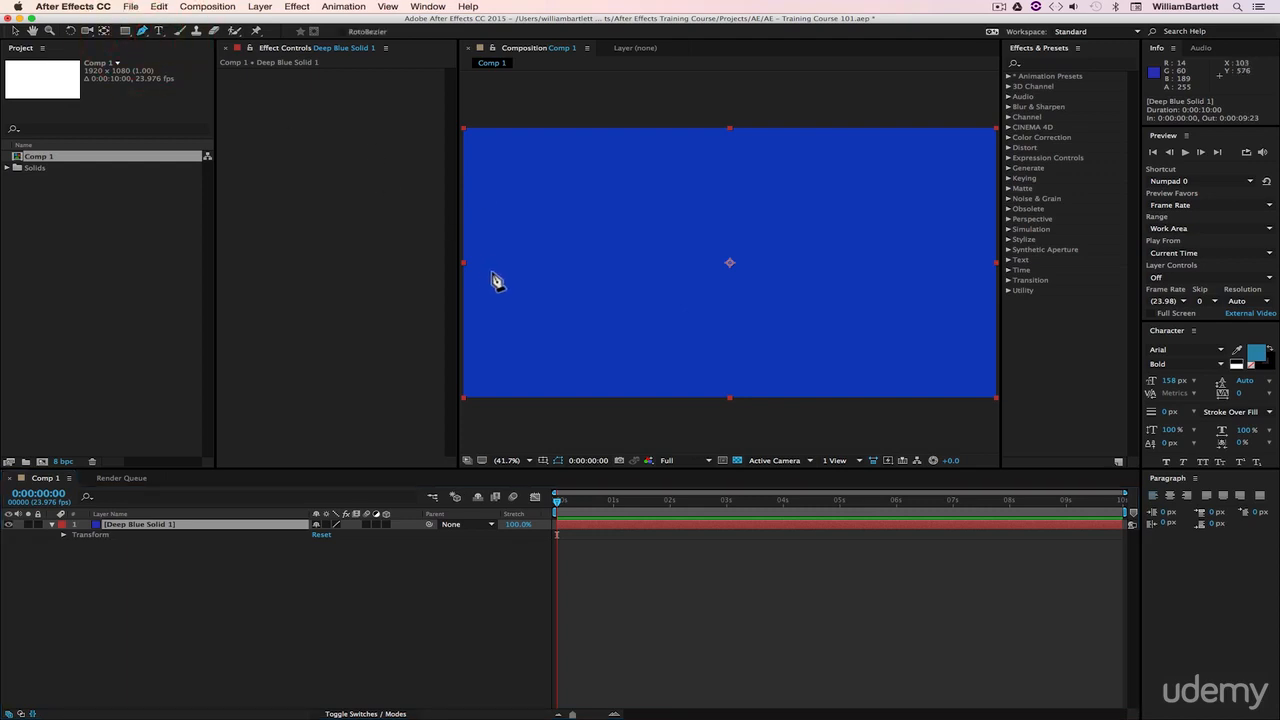
left_click(126, 32)
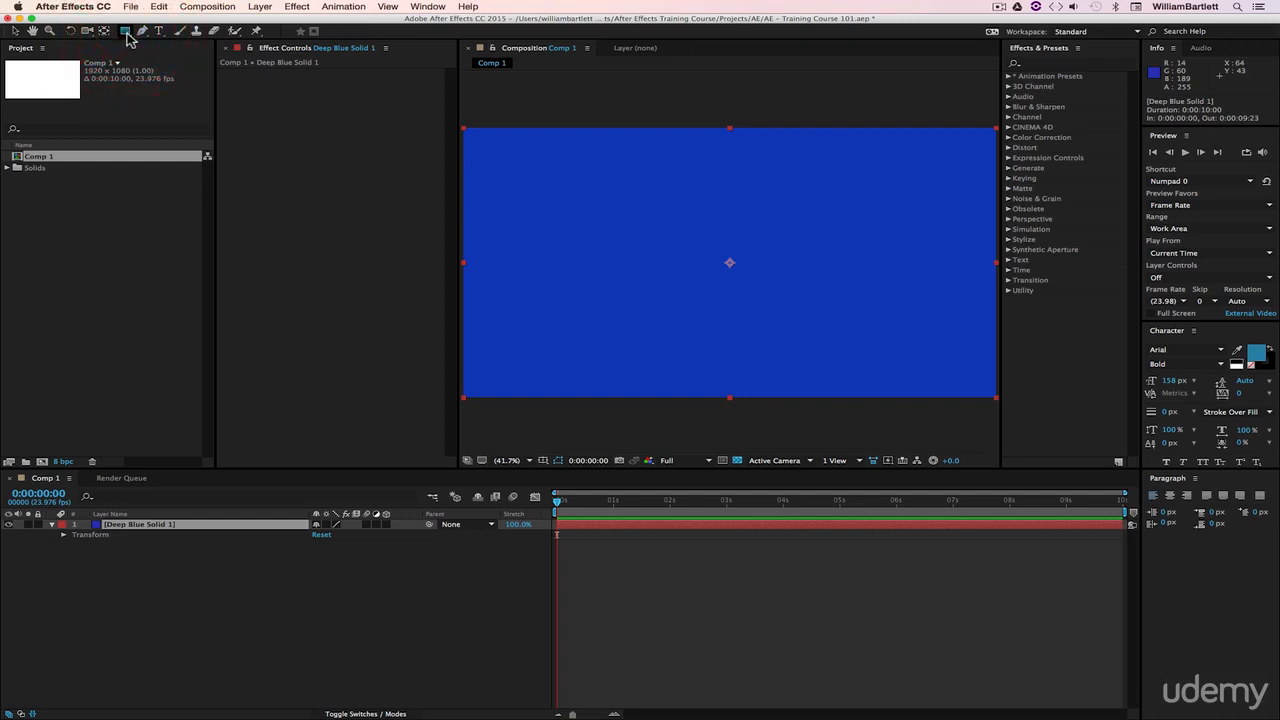
left_click_drag(126, 32, 182, 45)
left_click_drag(475, 305, 711, 354)
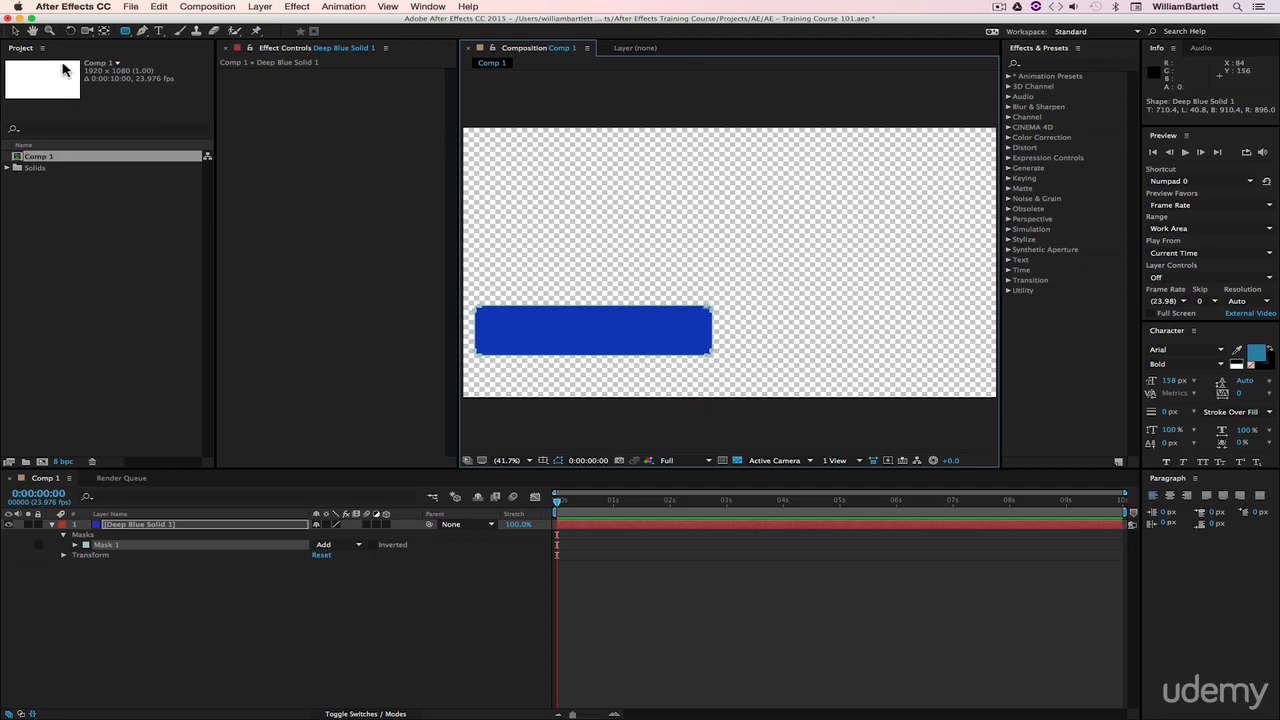
Step: Move the masked blue bar left until it sits flush against the frame edge
left_click(16, 32)
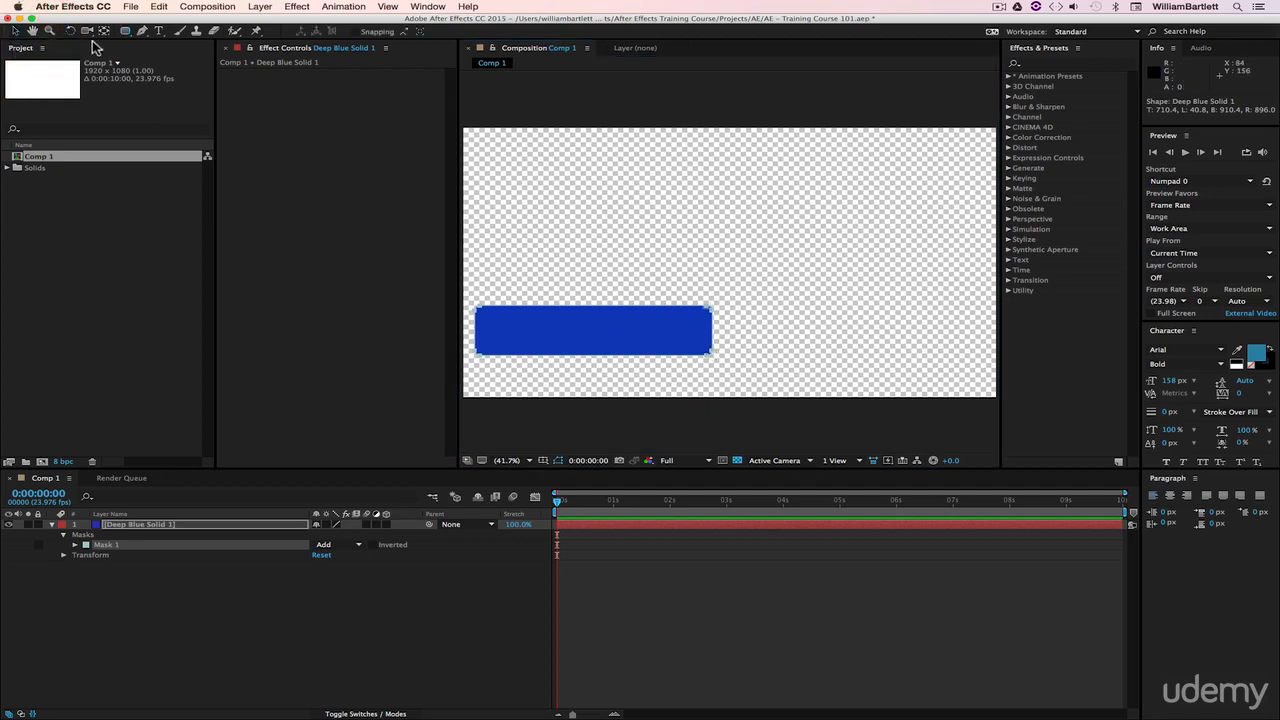
left_click(572, 331)
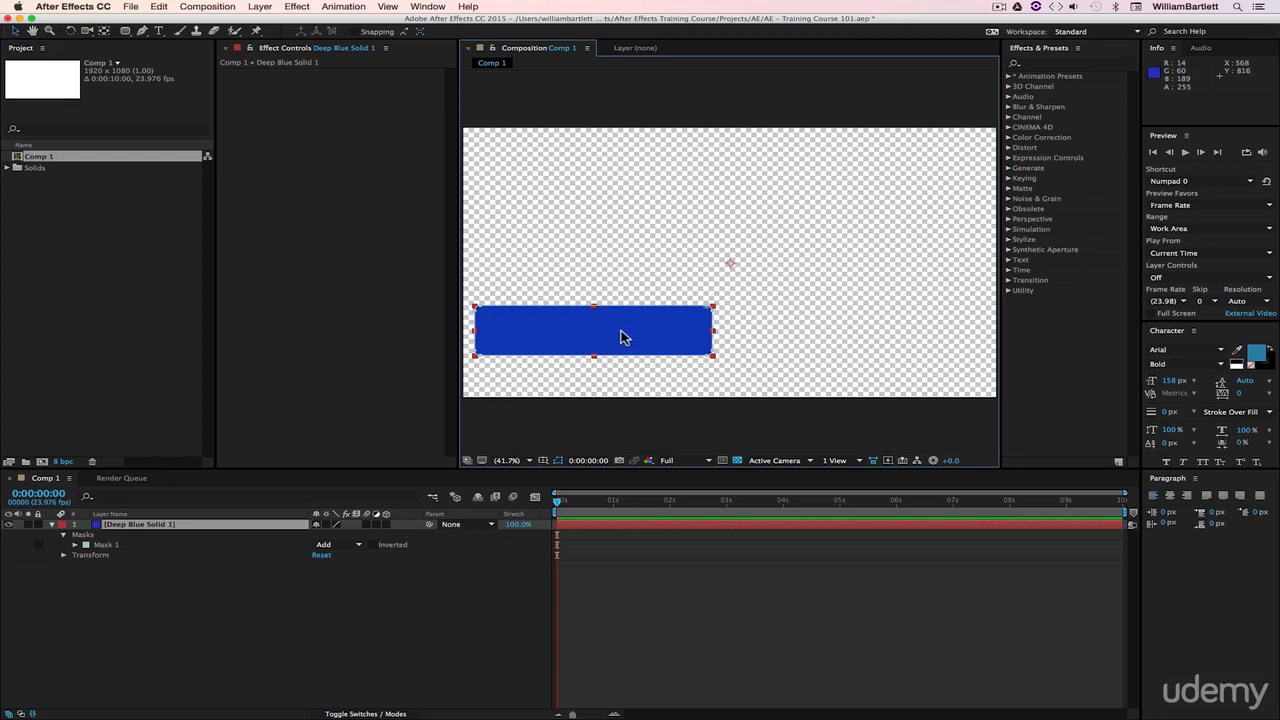
left_click_drag(620, 337, 605, 342)
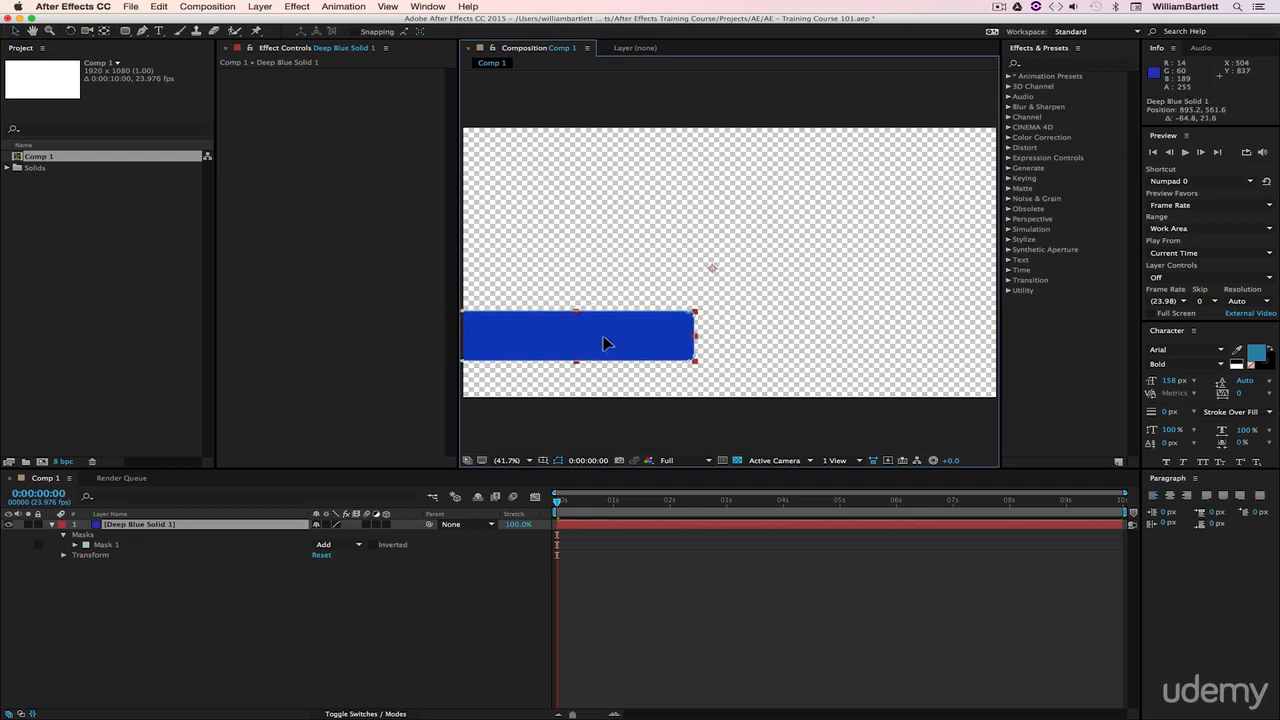
left_click_drag(605, 343, 600, 333)
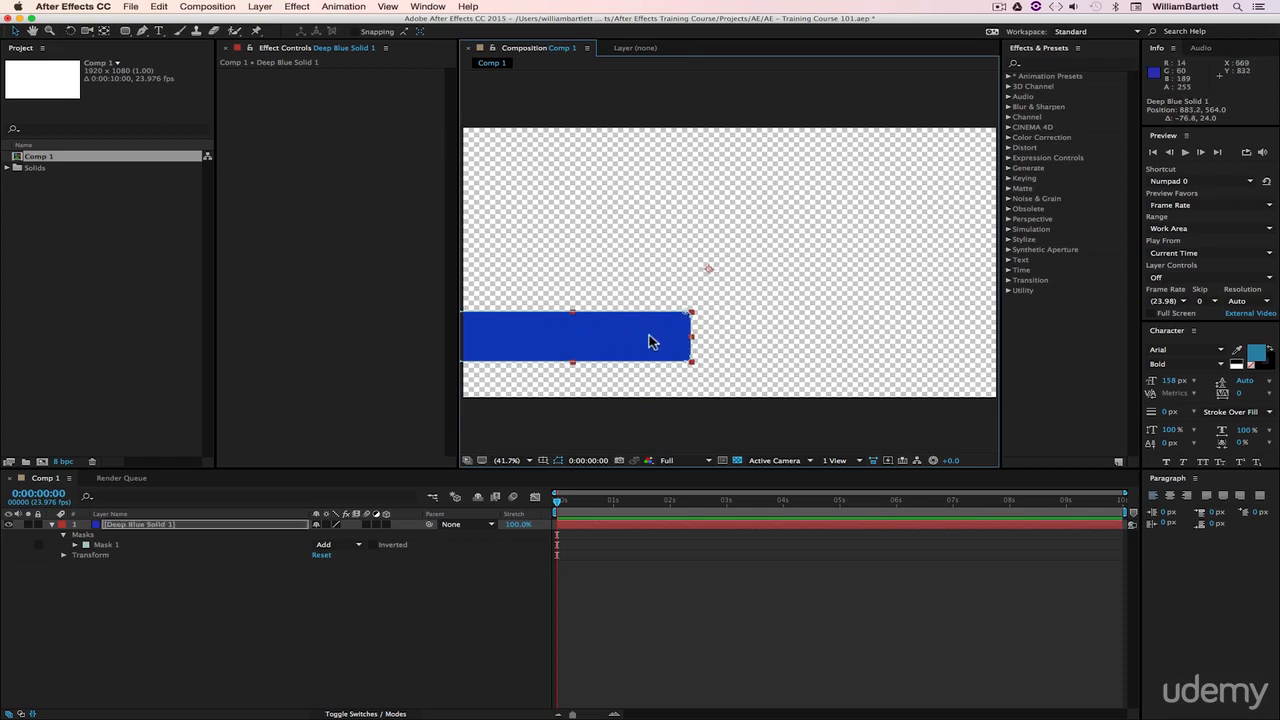
left_click(314, 594)
Step: Find Drop Shadow in Effects & Presets and apply it to Deep Blue Solid 1
left_click(200, 524)
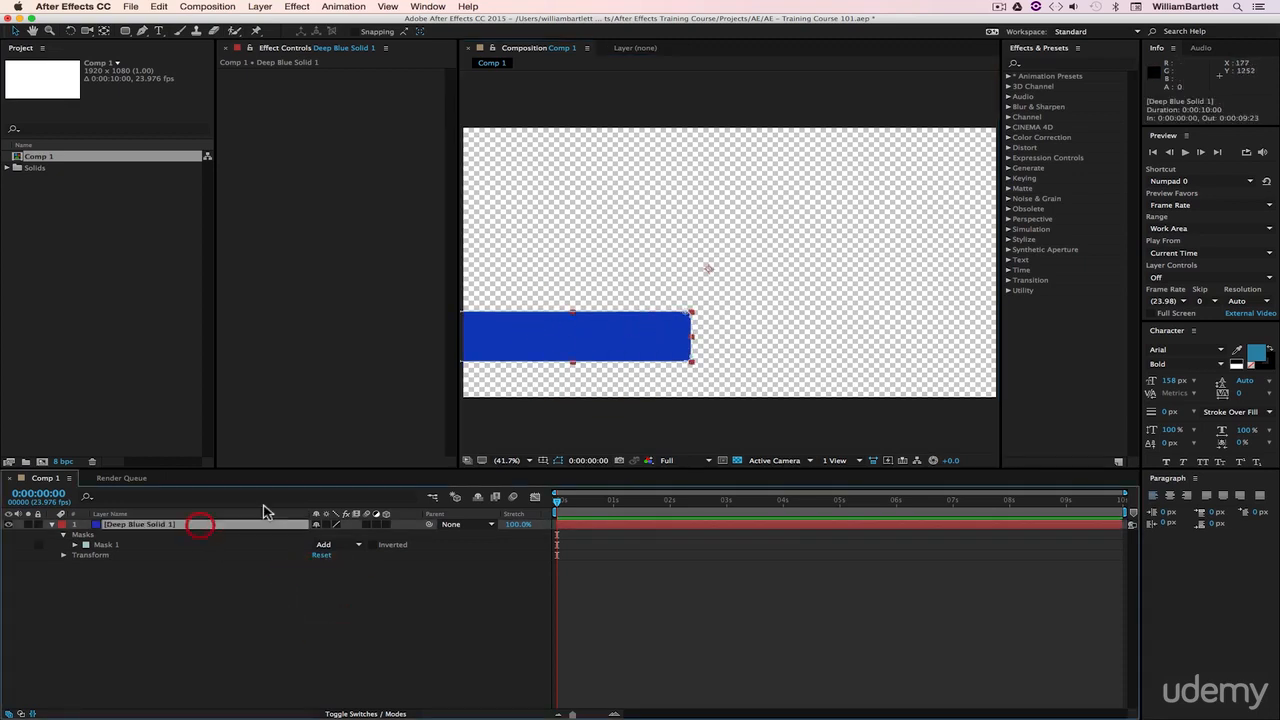
left_click(1050, 63)
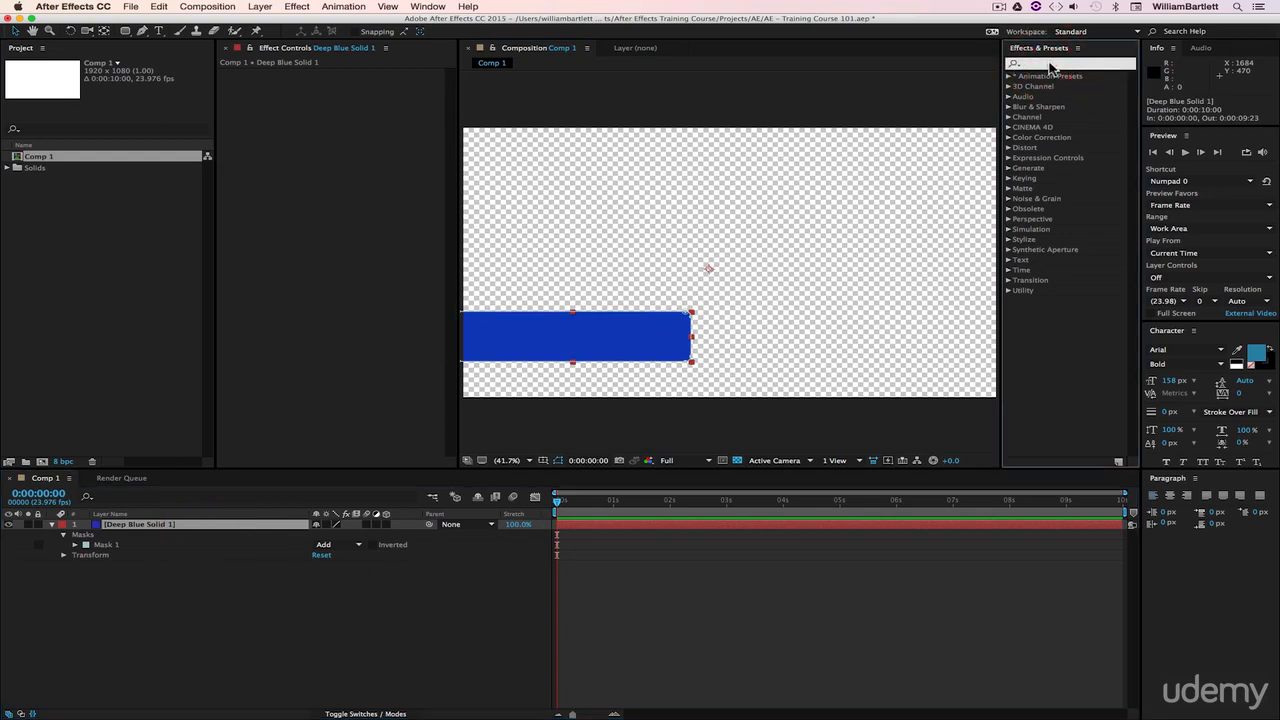
type("drop")
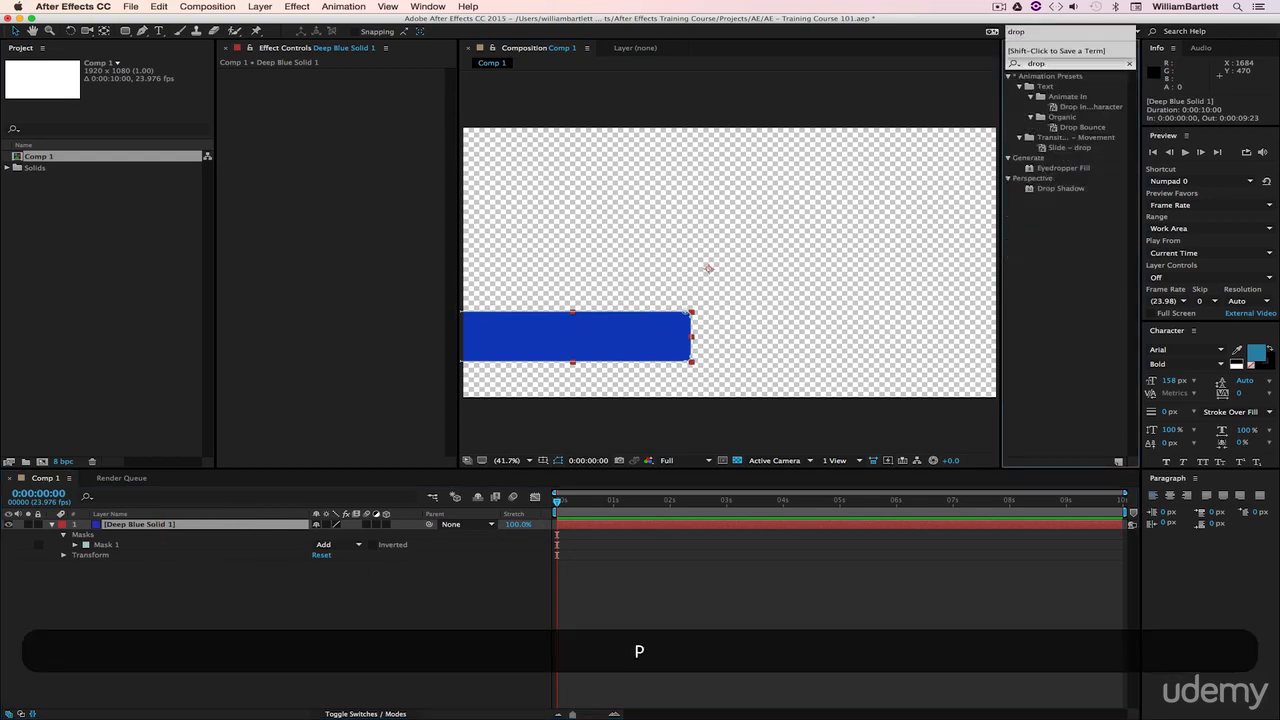
left_click(1058, 236)
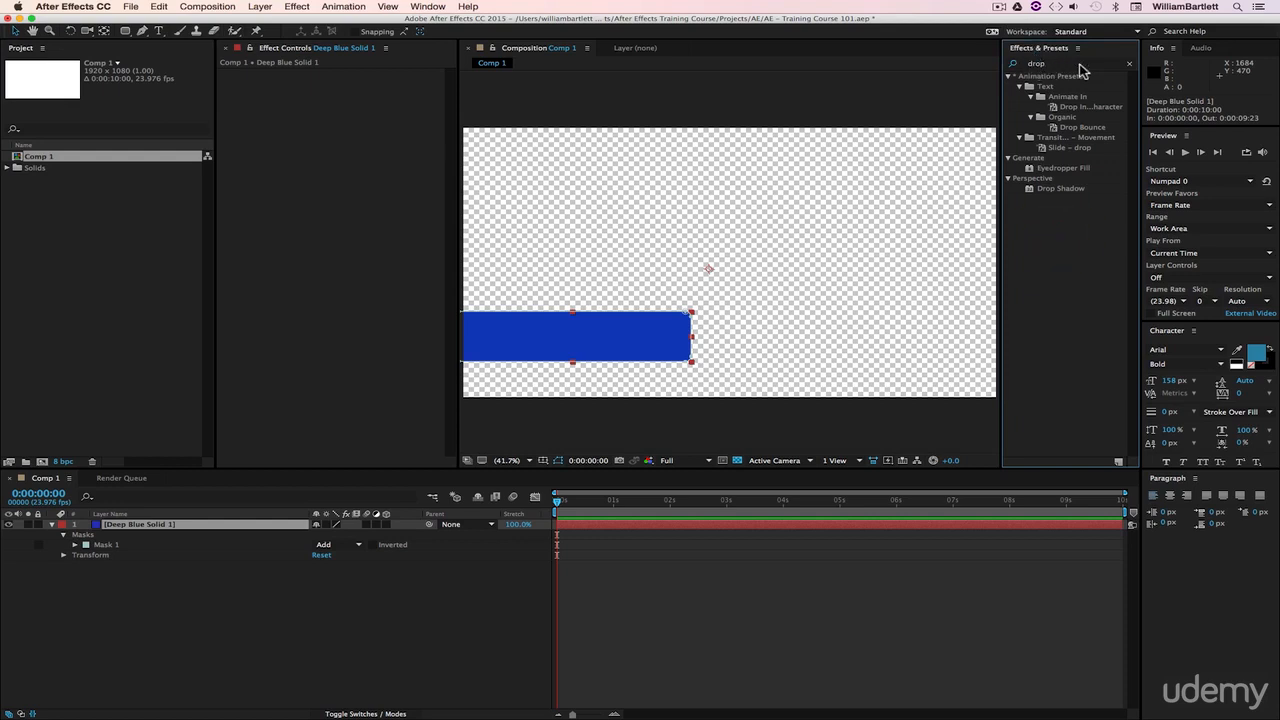
left_click_drag(1060, 189, 650, 337)
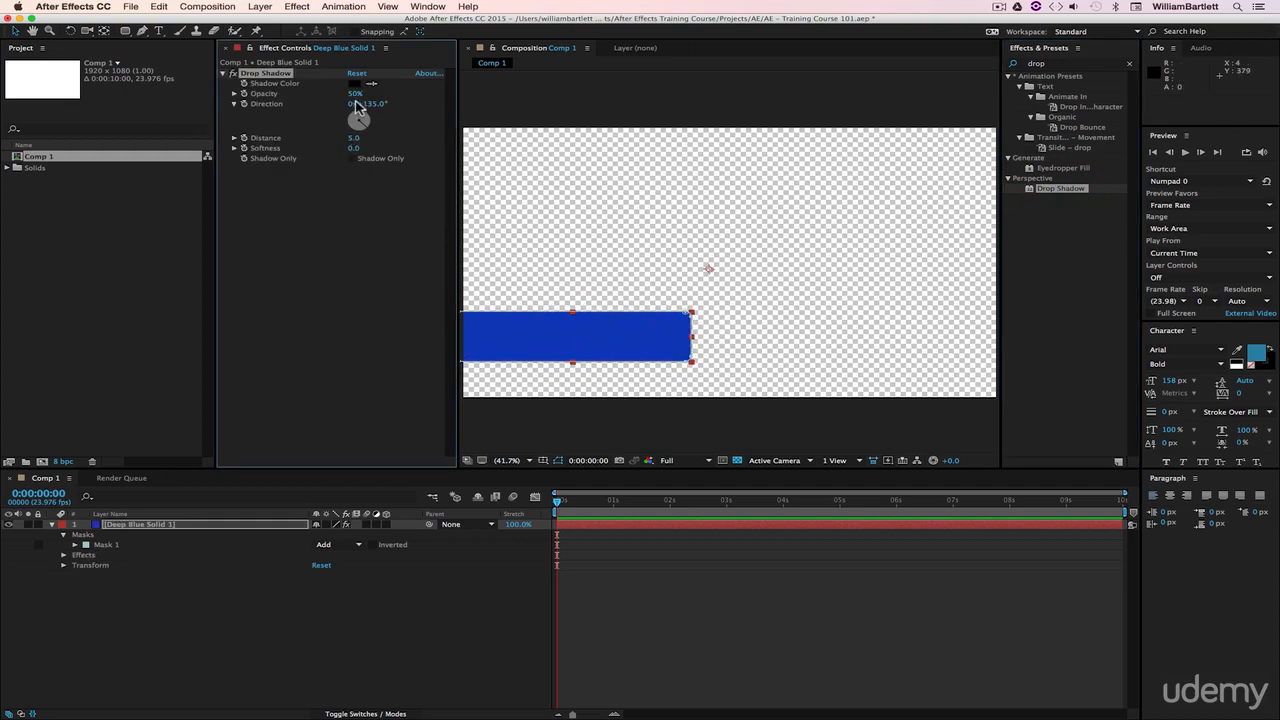
Step: Set the drop shadow to 93% opacity, distance 12 and softness 10
left_click_drag(370, 93, 427, 92)
left_click_drag(358, 140, 361, 140)
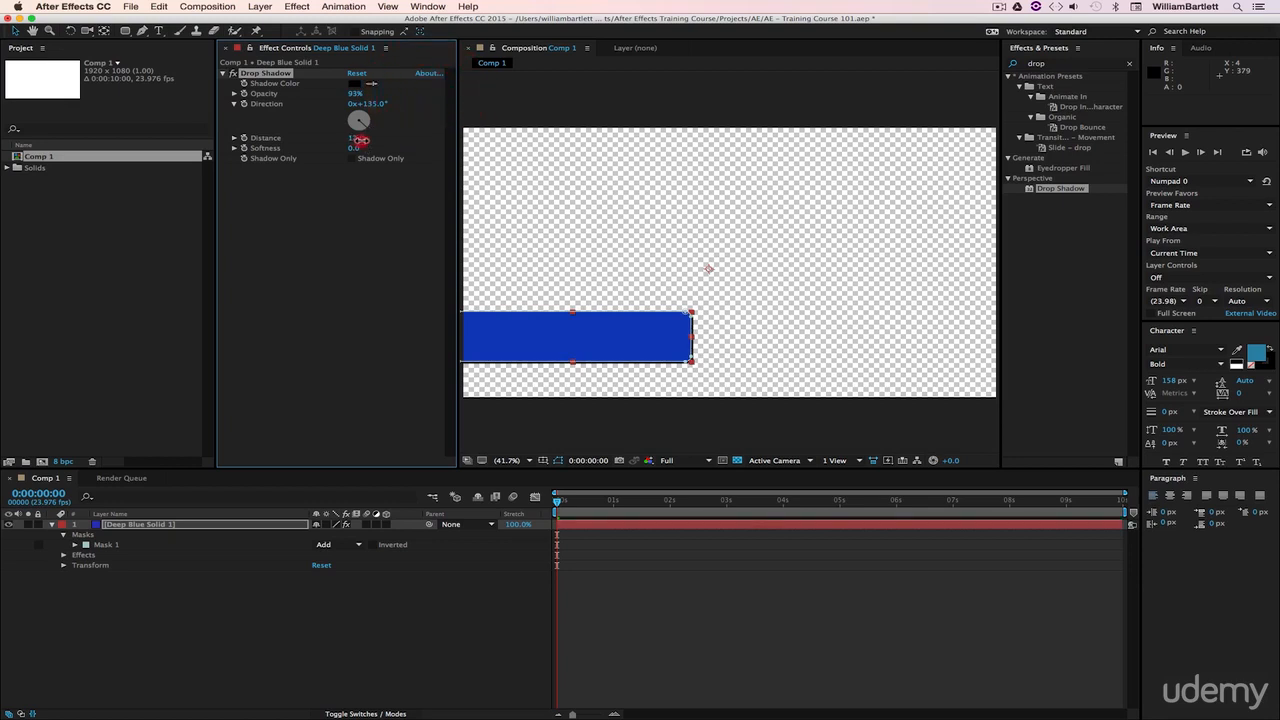
left_click(357, 148)
type("1")
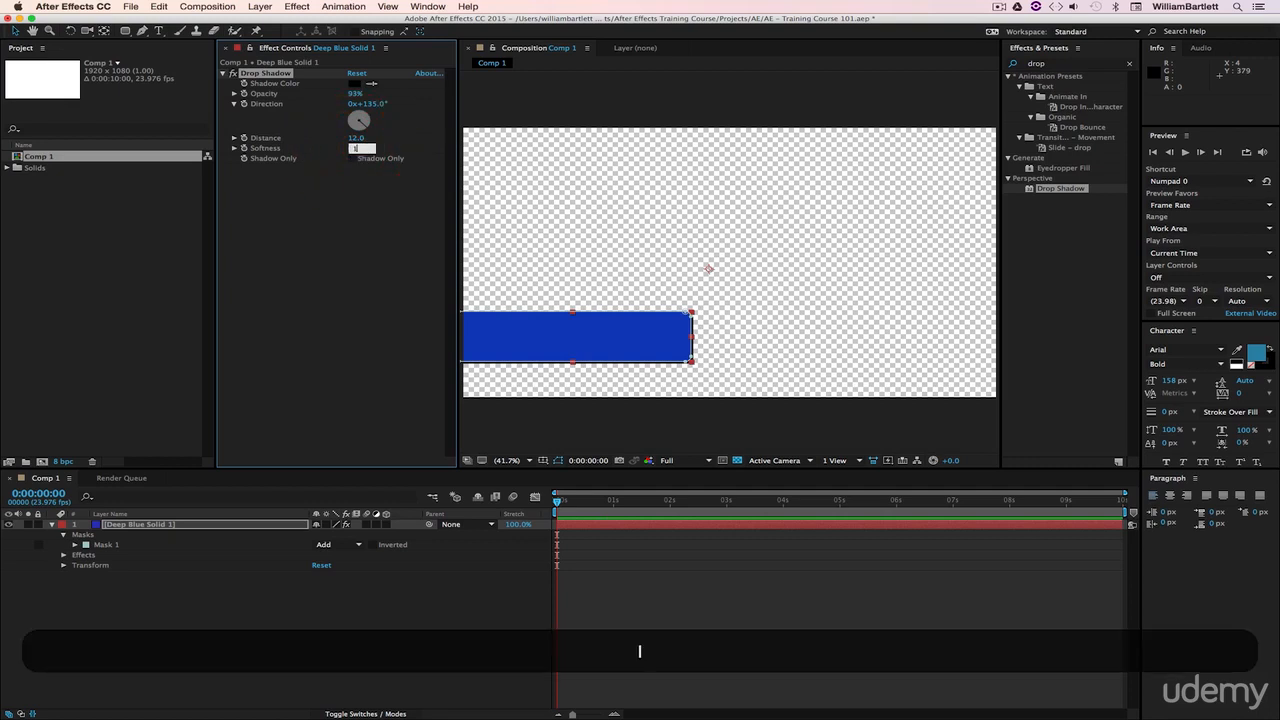
type("0")
key("Return")
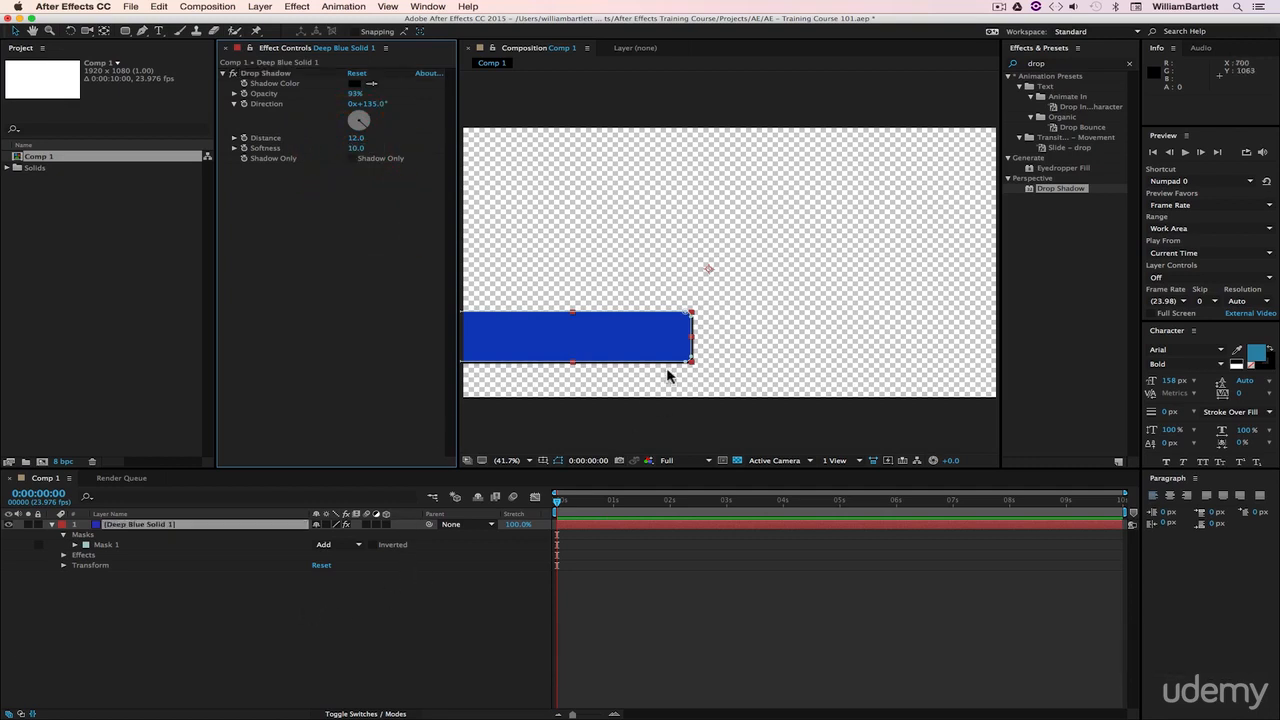
left_click(341, 605)
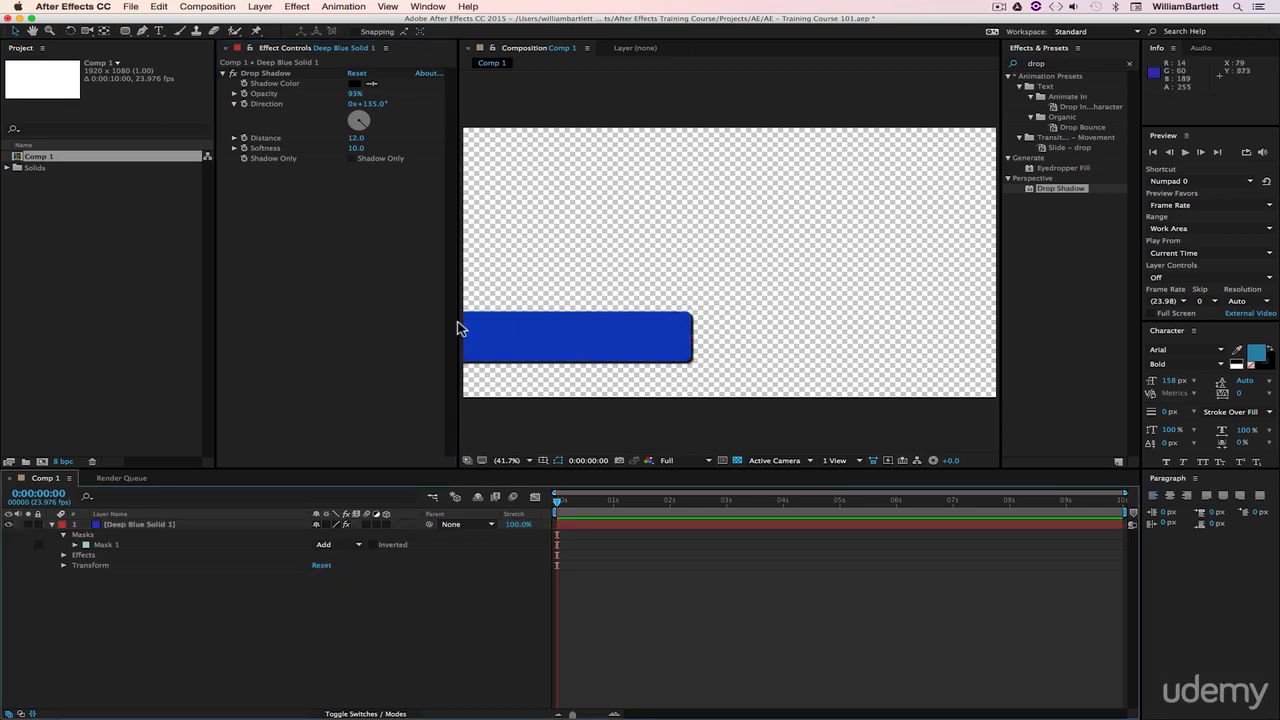
Step: Add a text layer with the presenter's full name and drag it onto the blue bar
left_click(260, 7)
mouse_move(268, 21)
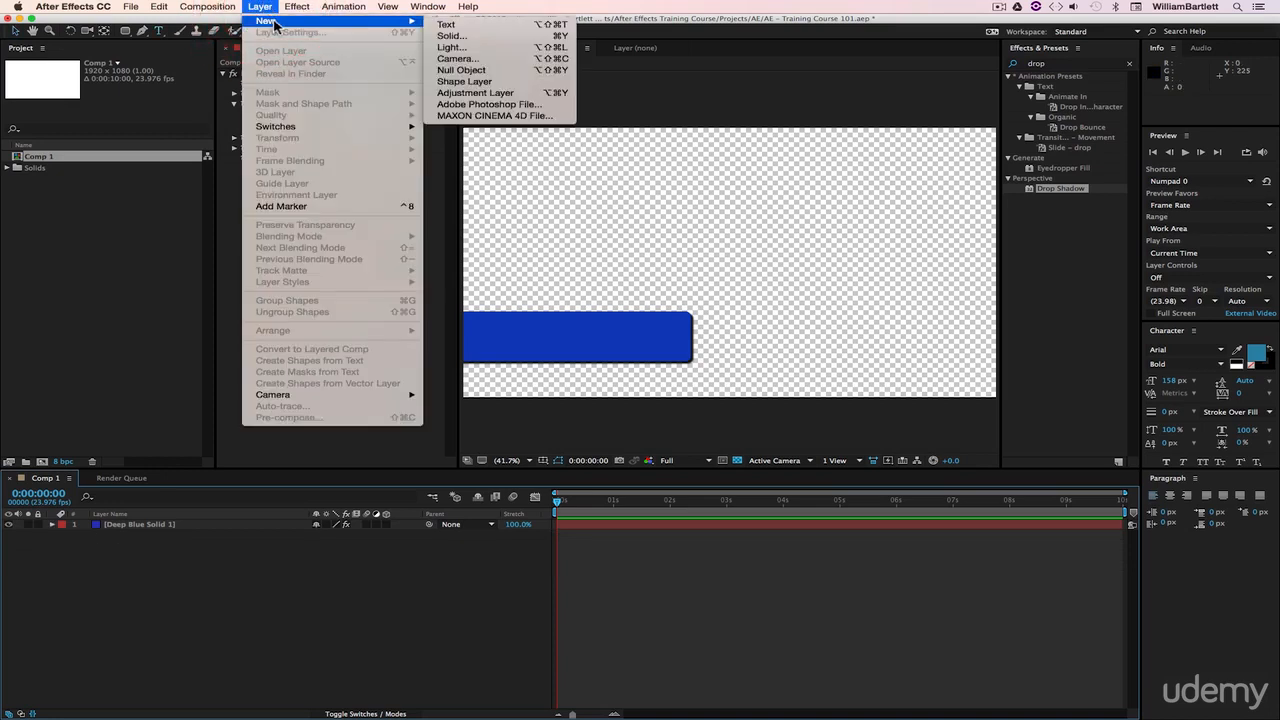
left_click(478, 22)
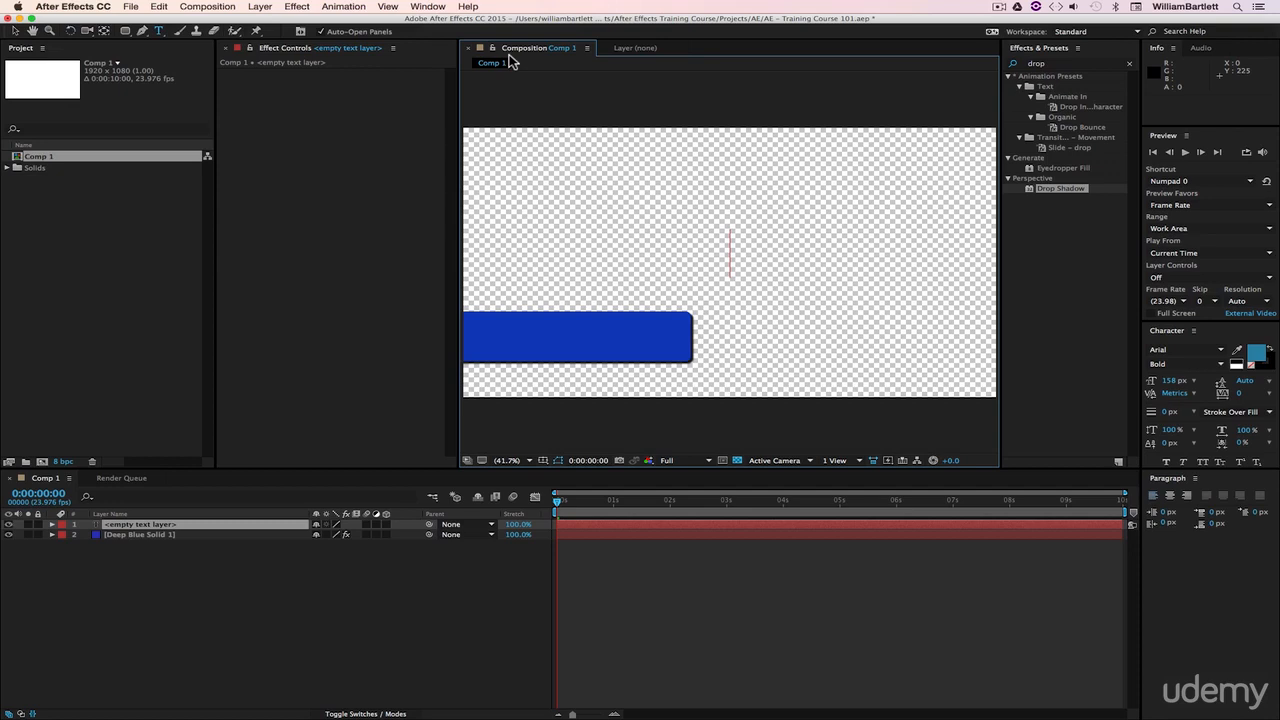
type("W")
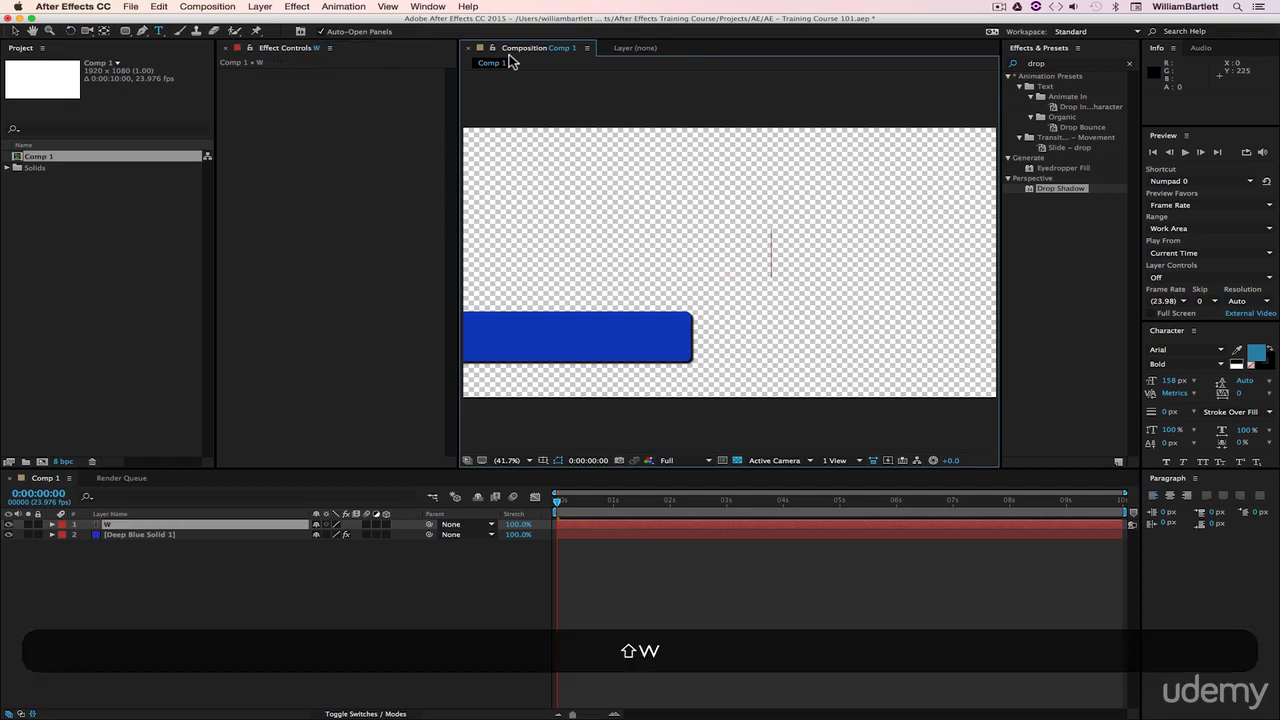
type("illiam BArtlett")
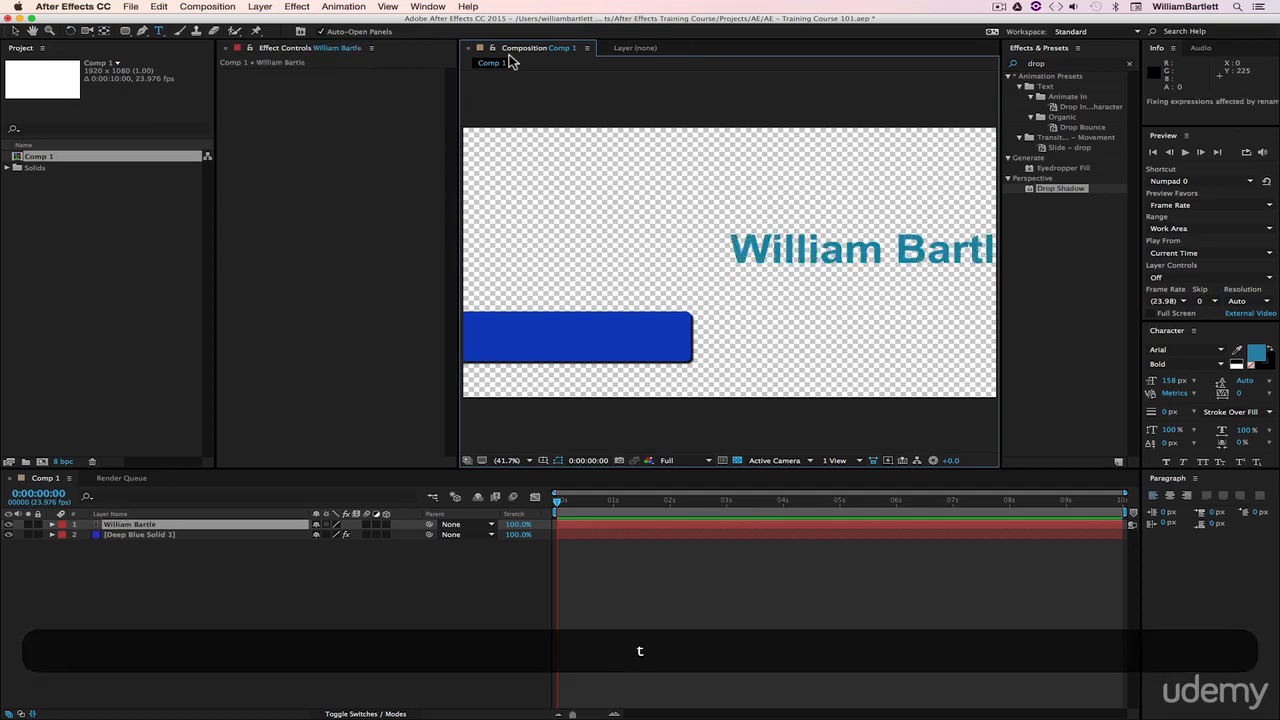
left_click(15, 31)
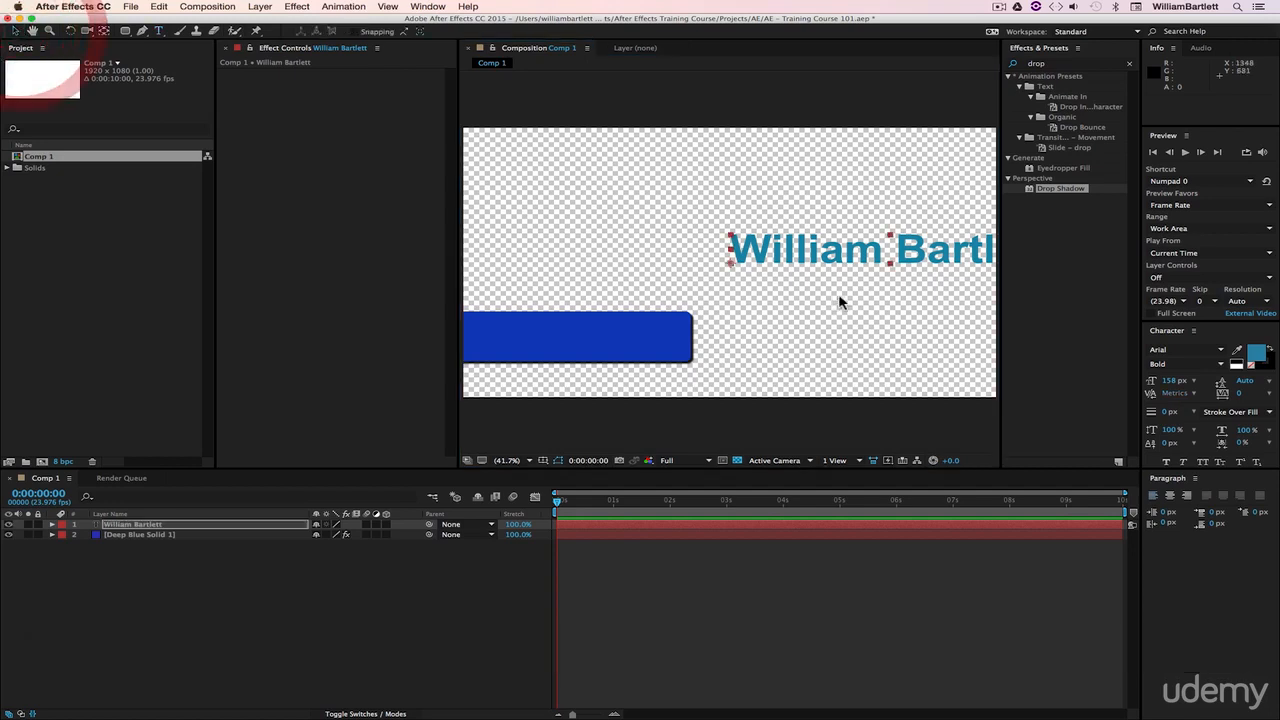
left_click_drag(851, 246, 582, 317)
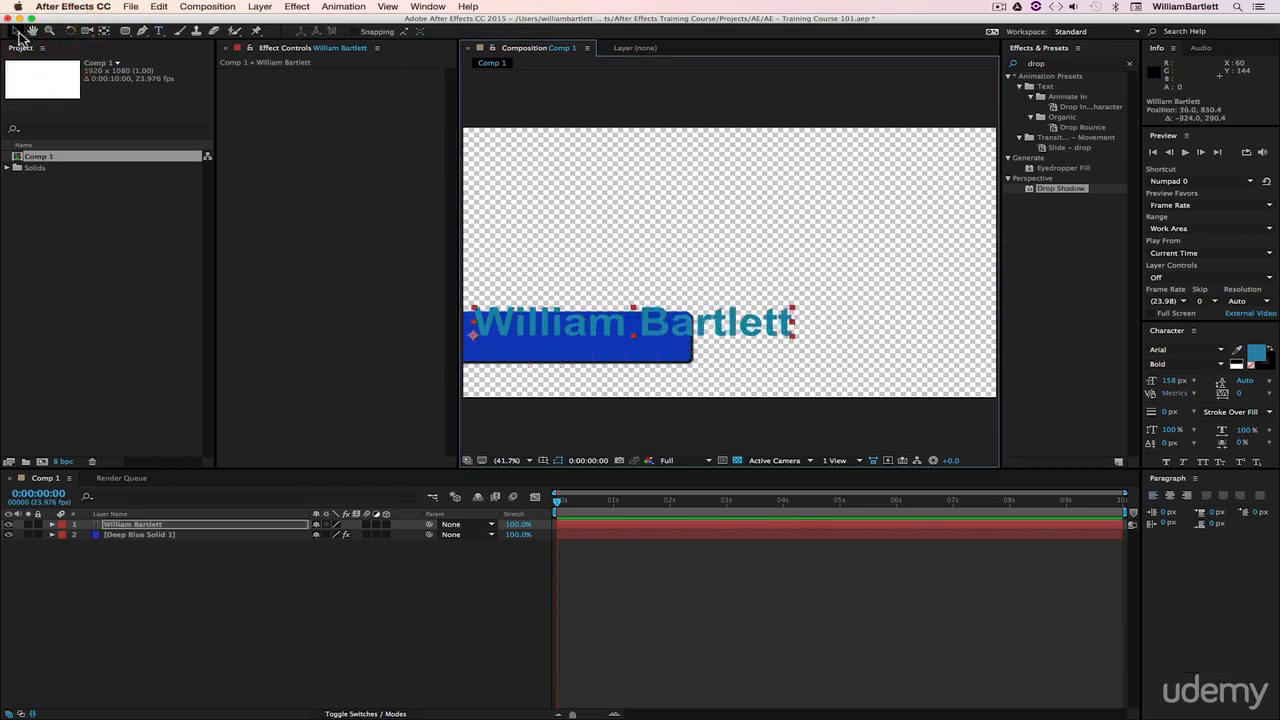
Step: Shrink the name text to 75 px and position it inside the blue bar
mouse_move(627, 332)
left_mouse_down()
mouse_move(610, 325)
mouse_move(768, 260)
mouse_move(612, 330)
left_mouse_up()
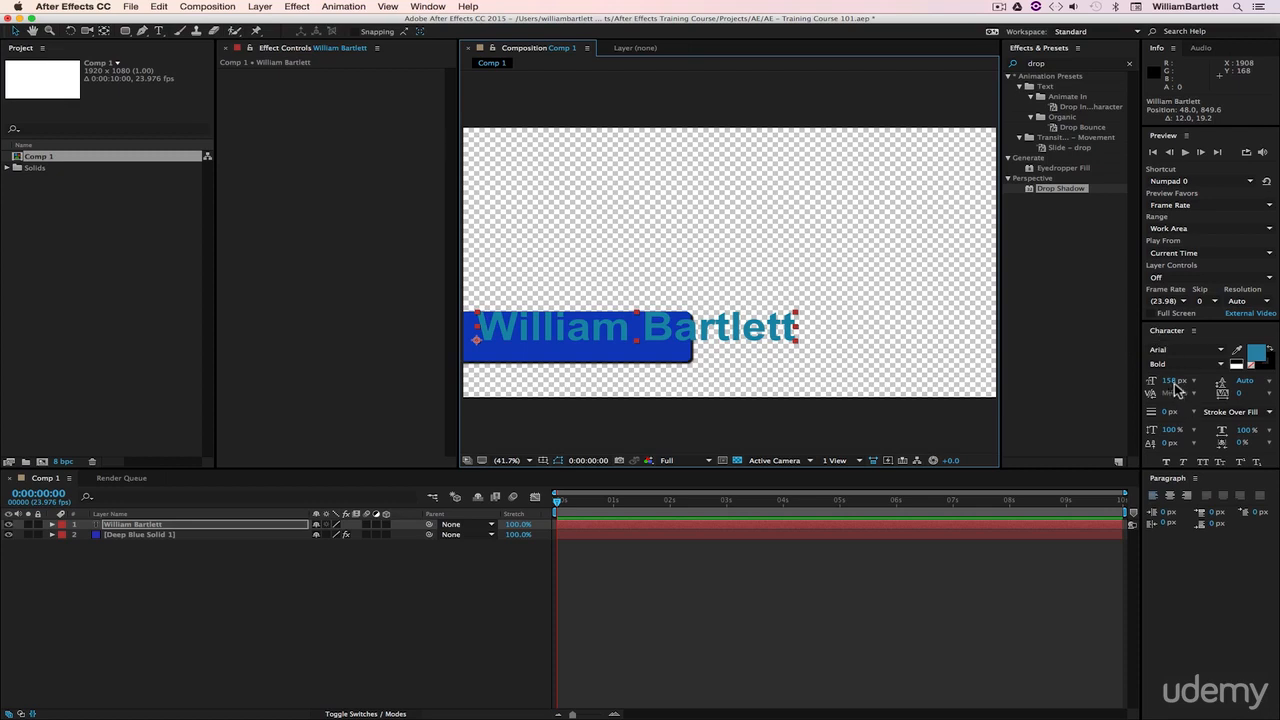
left_click_drag(1176, 386, 1100, 388)
left_click_drag(586, 337, 633, 332)
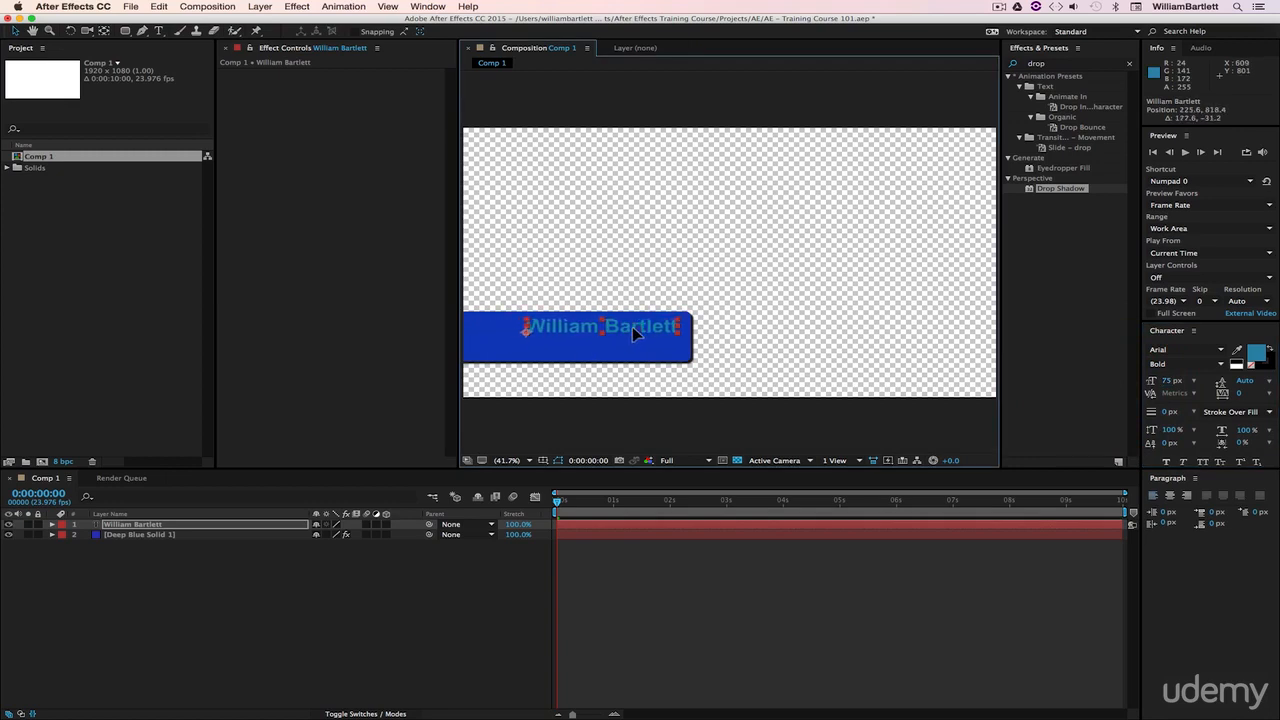
left_click_drag(633, 332, 633, 332)
Step: Recolour the name text to near-black 010D11
left_click(1256, 354)
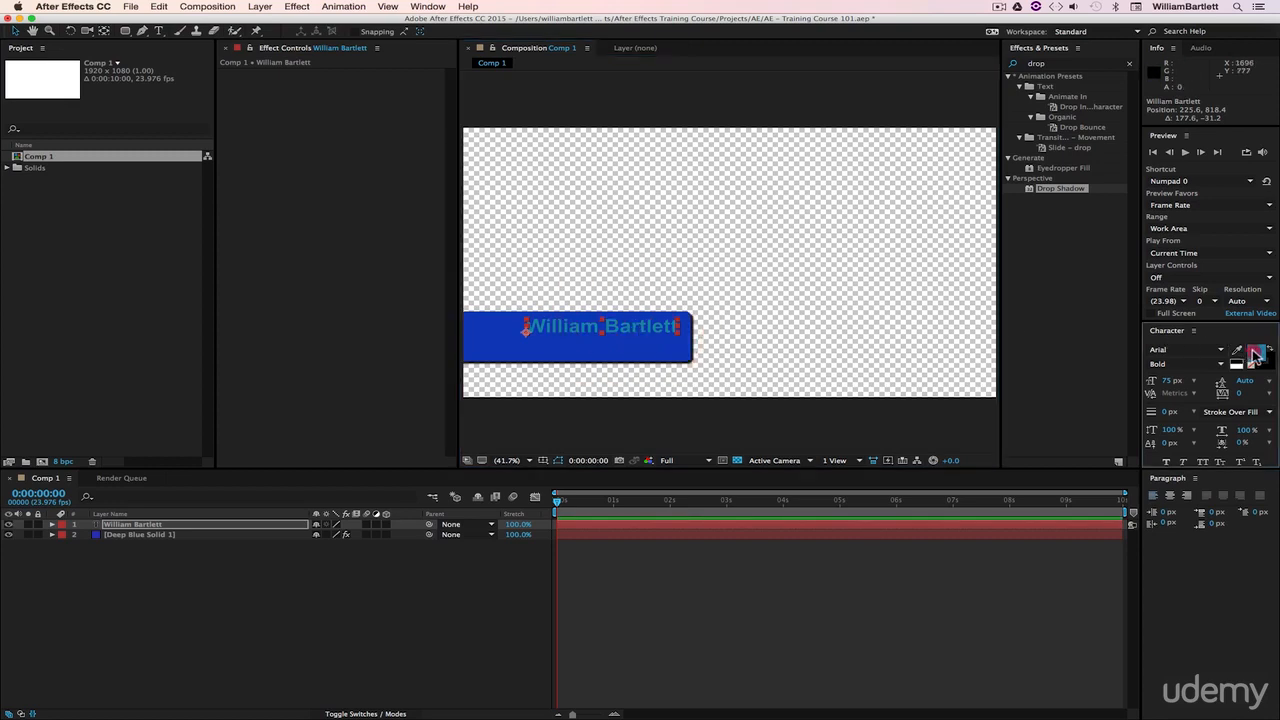
left_click(1256, 354)
left_click(413, 337)
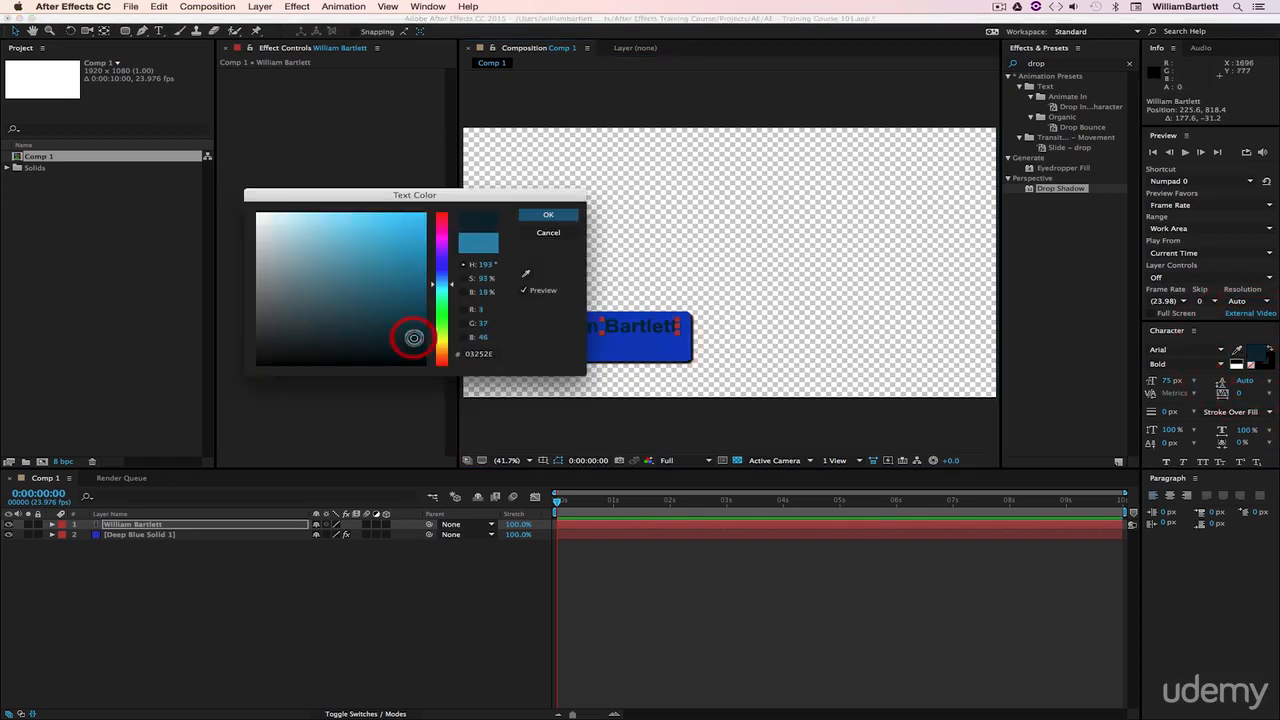
left_click_drag(414, 311, 420, 358)
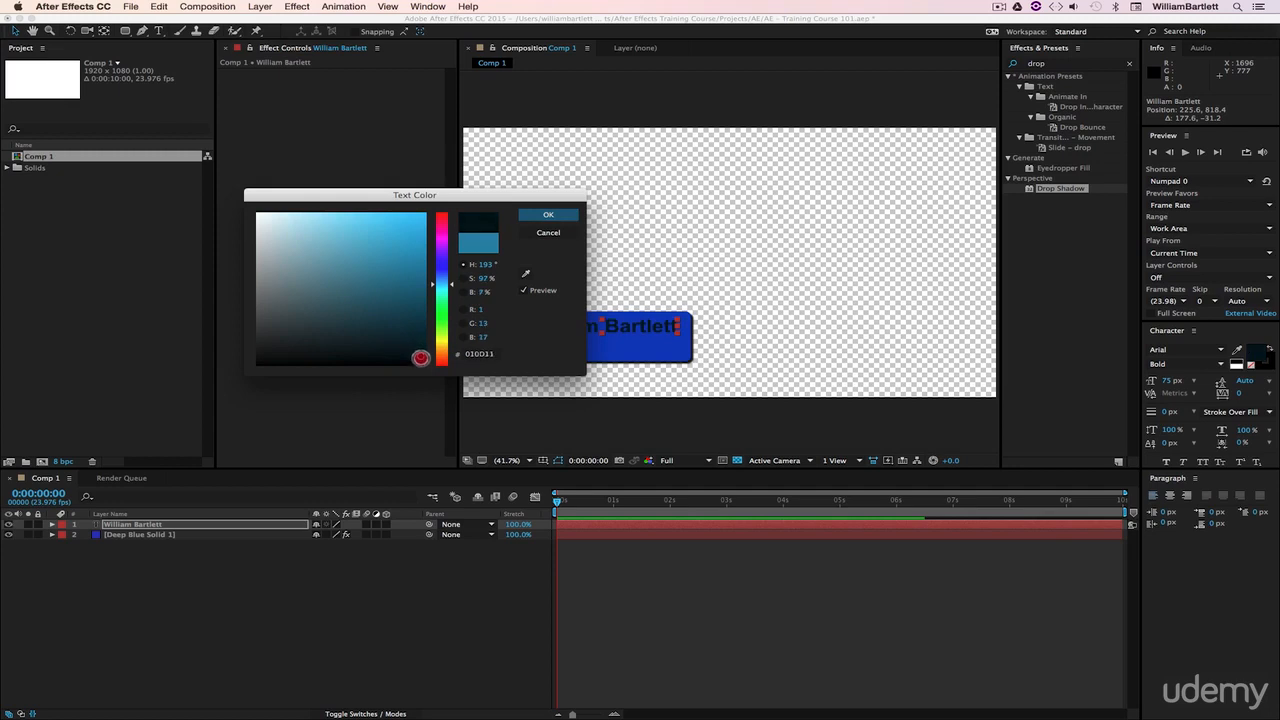
left_click(527, 216)
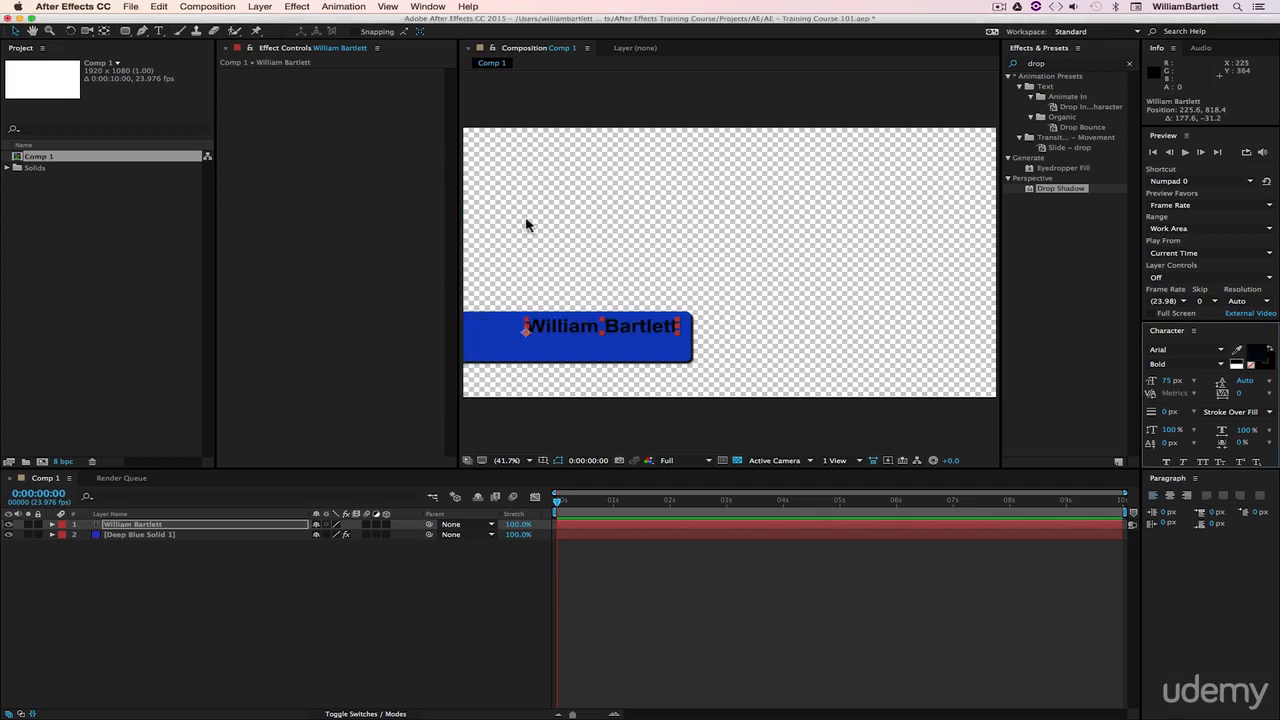
left_click(576, 336)
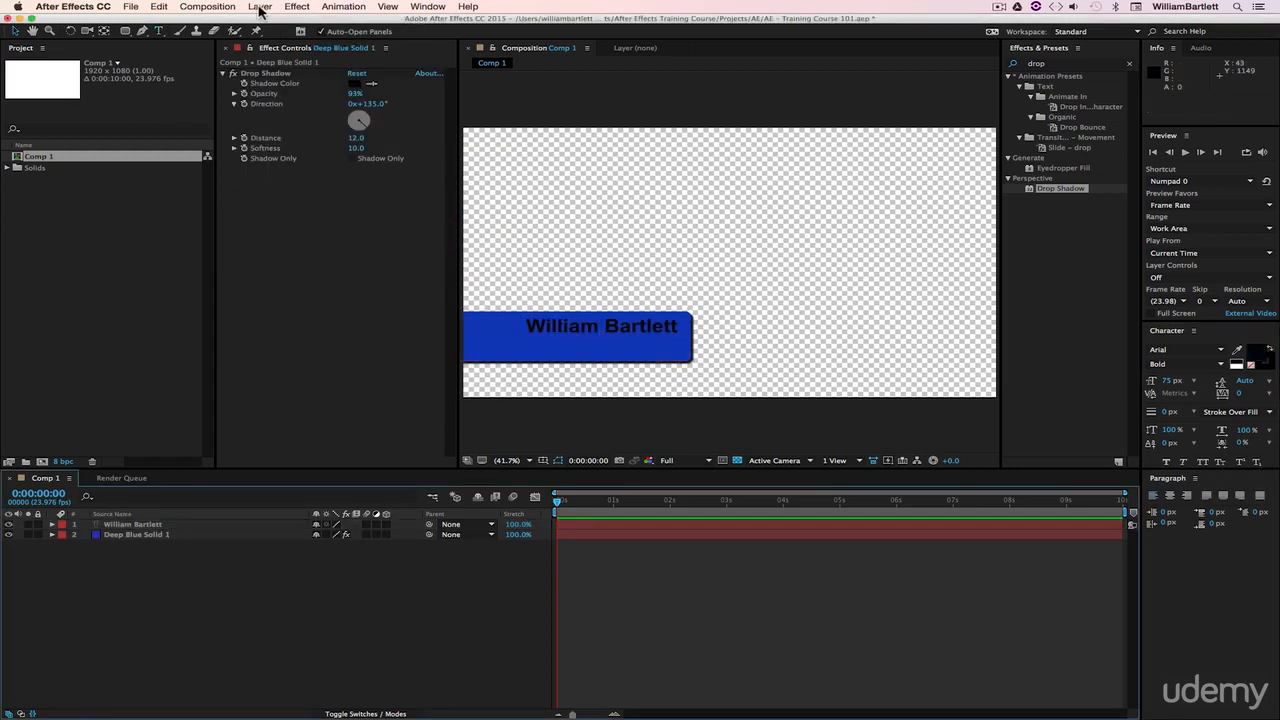
Step: Add a new text layer reading 'AE TRAINING'
left_click(259, 9)
mouse_move(300, 23)
left_click(476, 24)
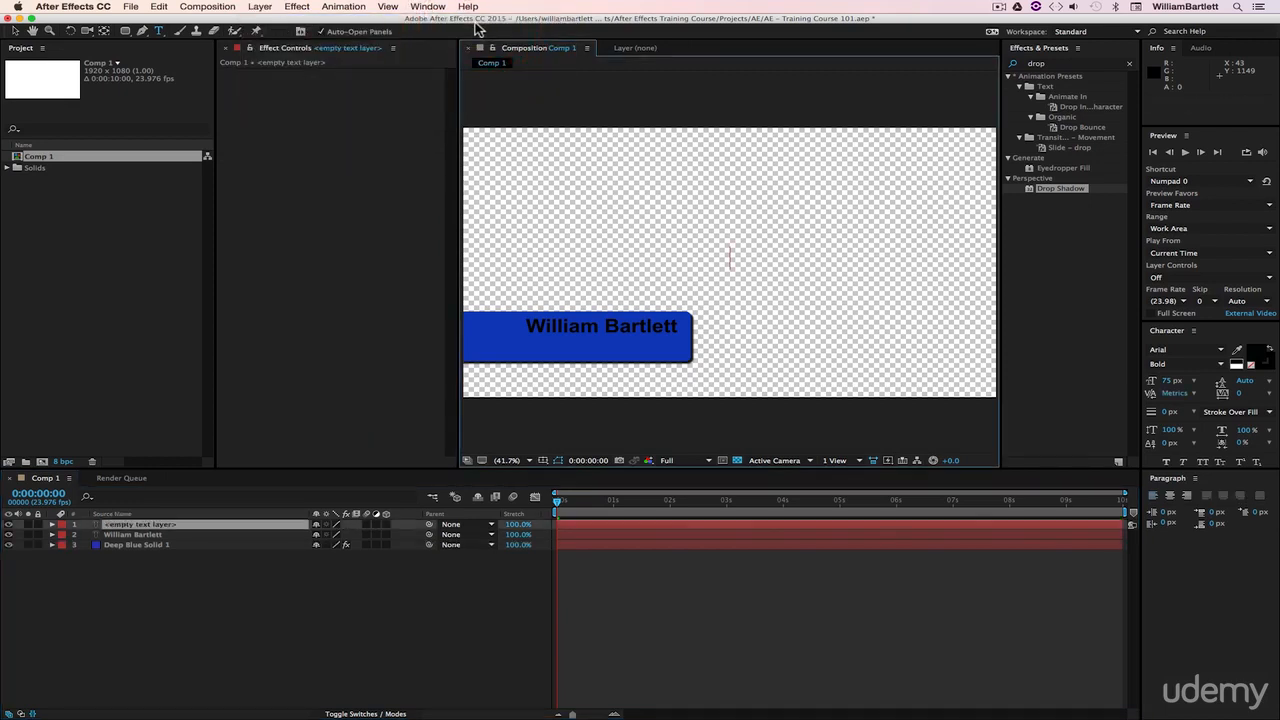
type("AE ")
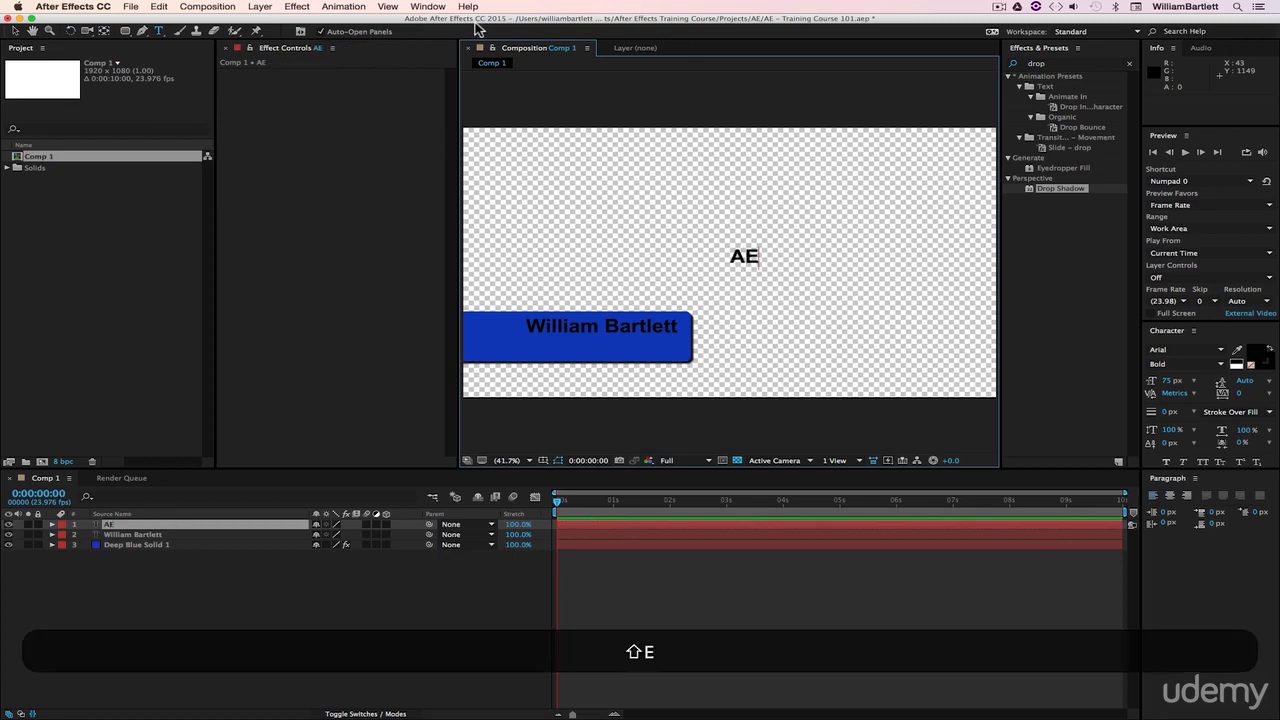
type("TRAINING")
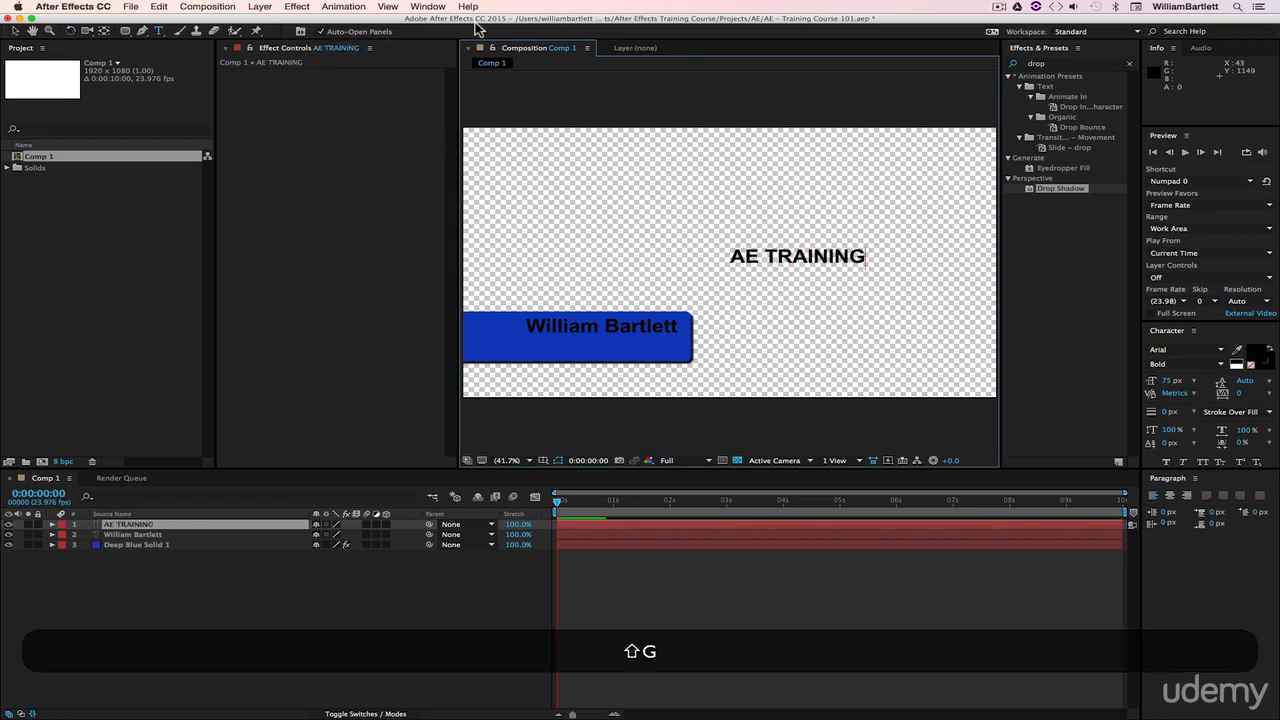
left_click(17, 31)
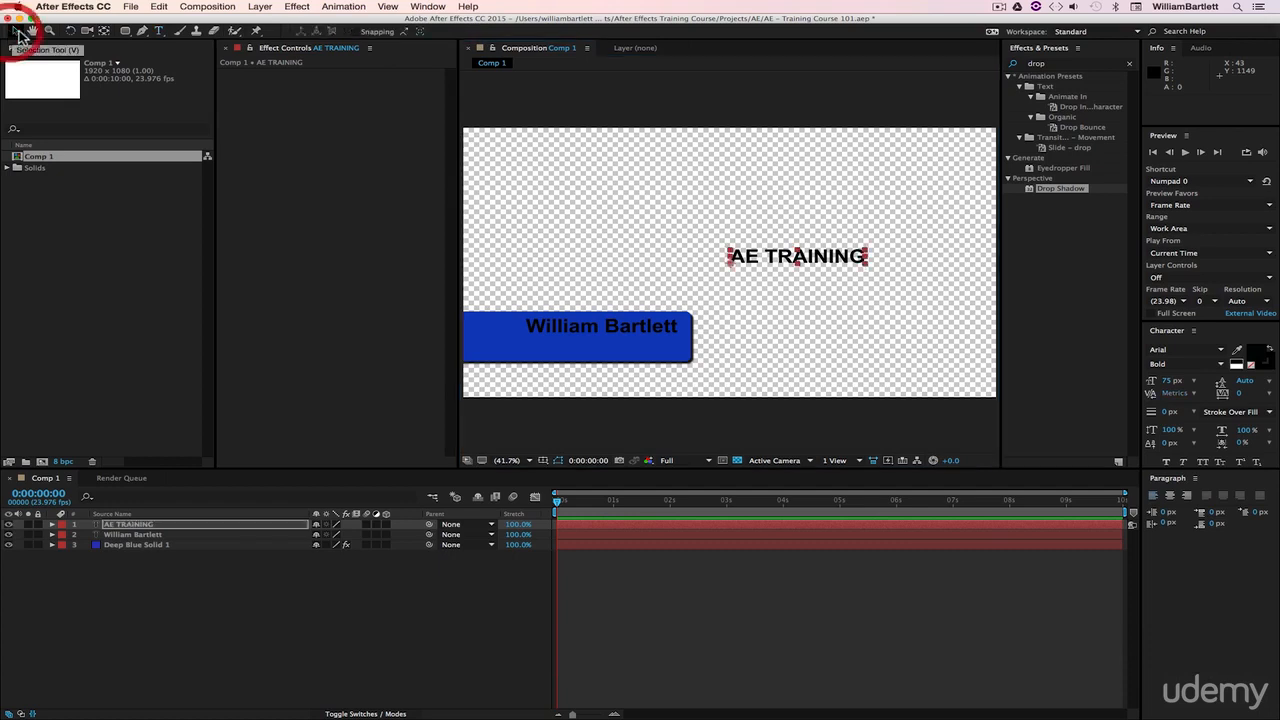
Step: Place AE TRAINING just beneath the name on the bar at 54 px
left_click(825, 262)
left_click_drag(825, 262, 634, 357)
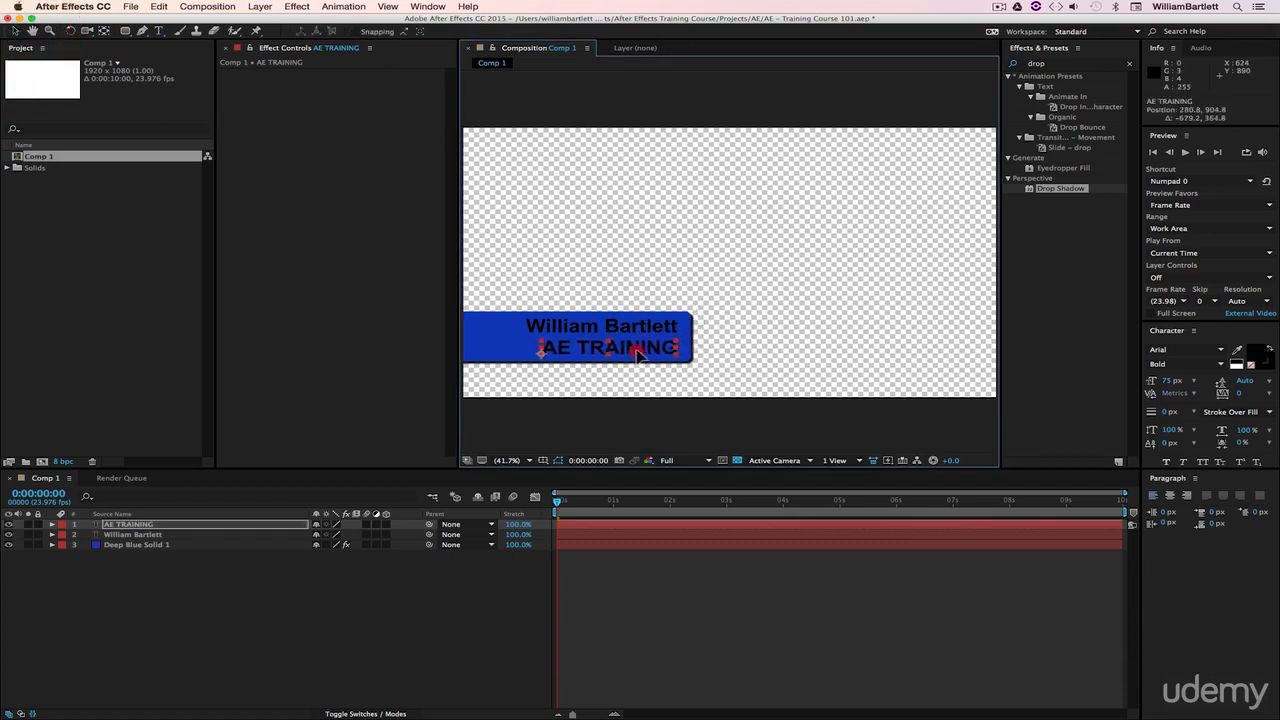
left_click_drag(1172, 381, 1153, 382)
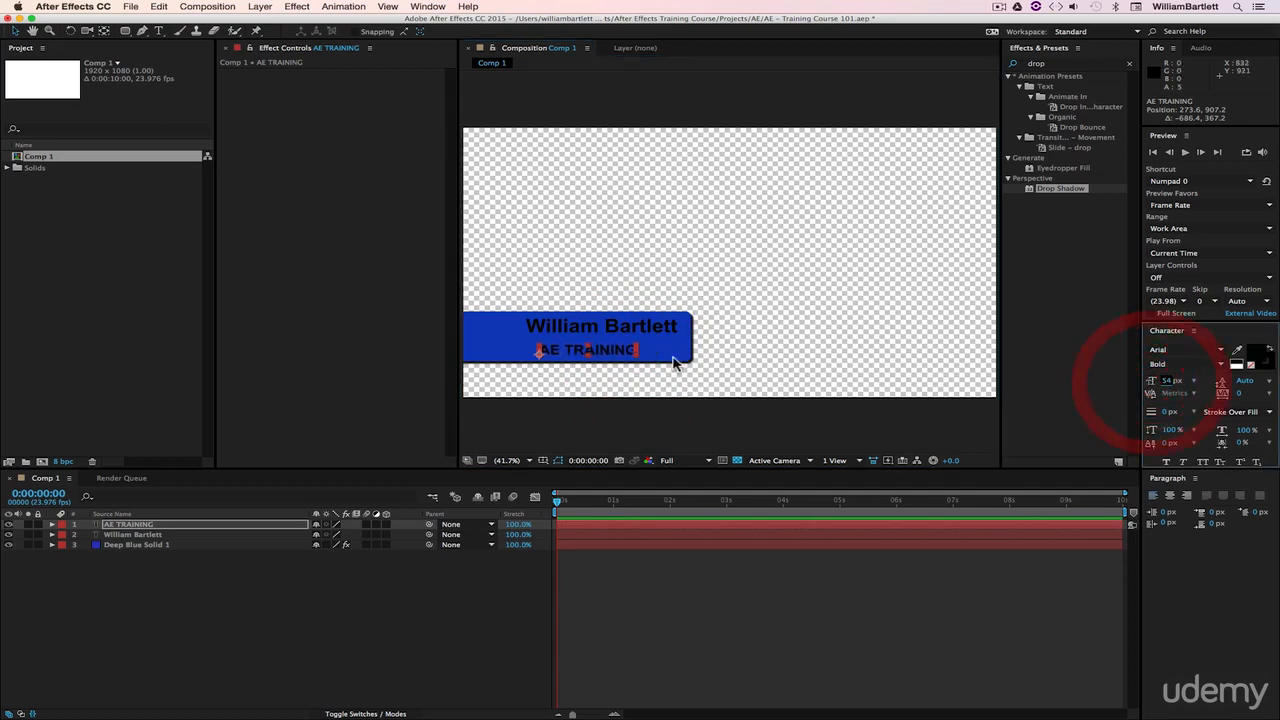
left_click_drag(616, 349, 660, 346)
left_click(504, 570)
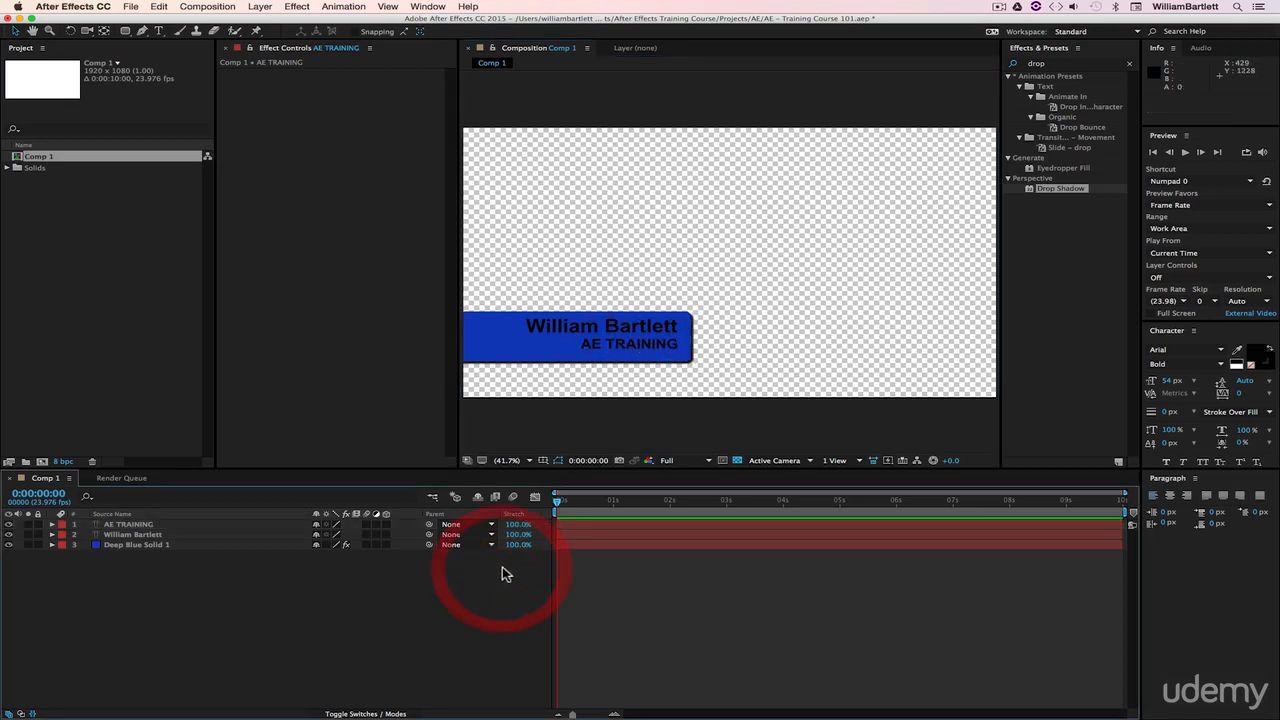
Step: Select Deep Blue Solid 1, zoom the viewer to 33.3%, and reveal the bar's mask points
left_click(140, 545)
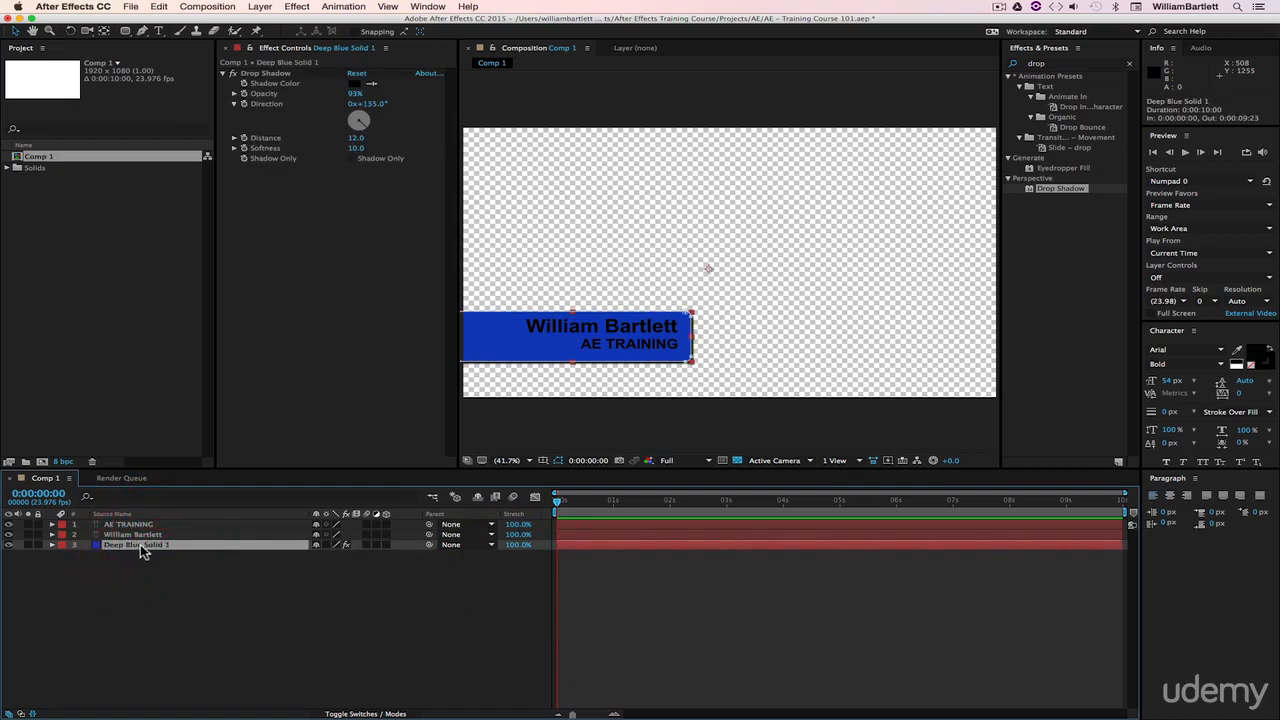
left_click(524, 462)
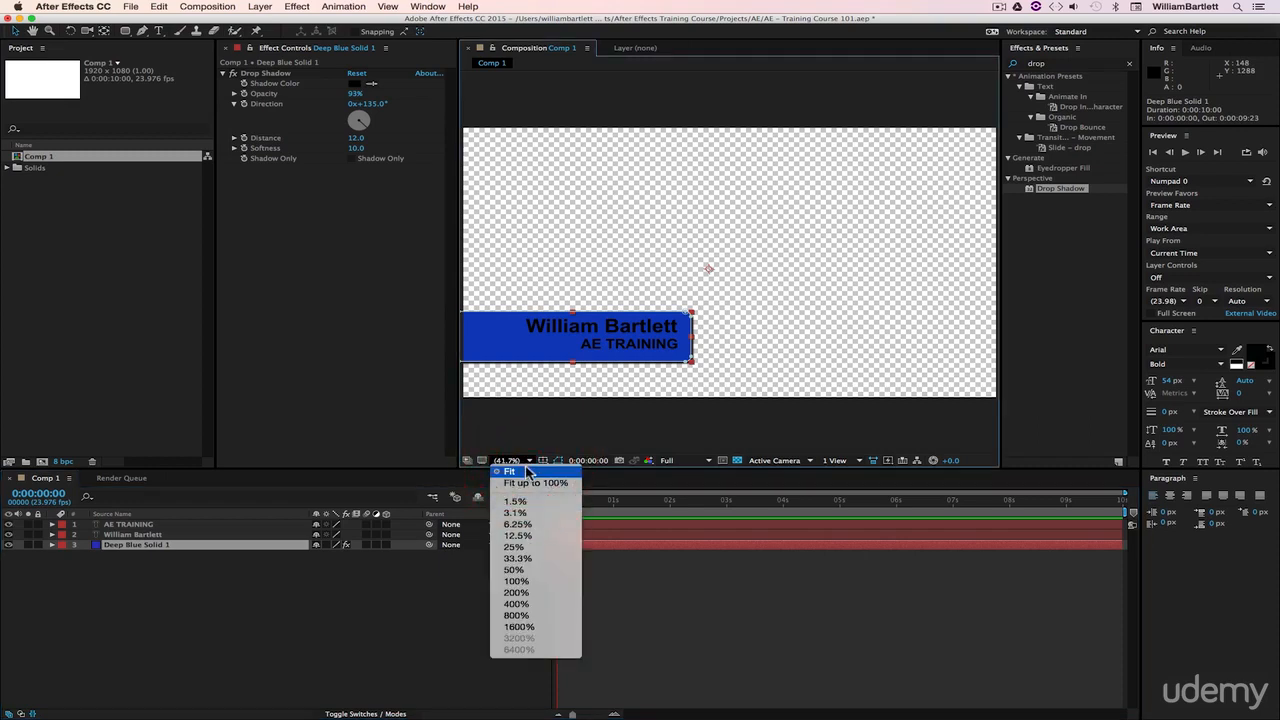
left_click(518, 558)
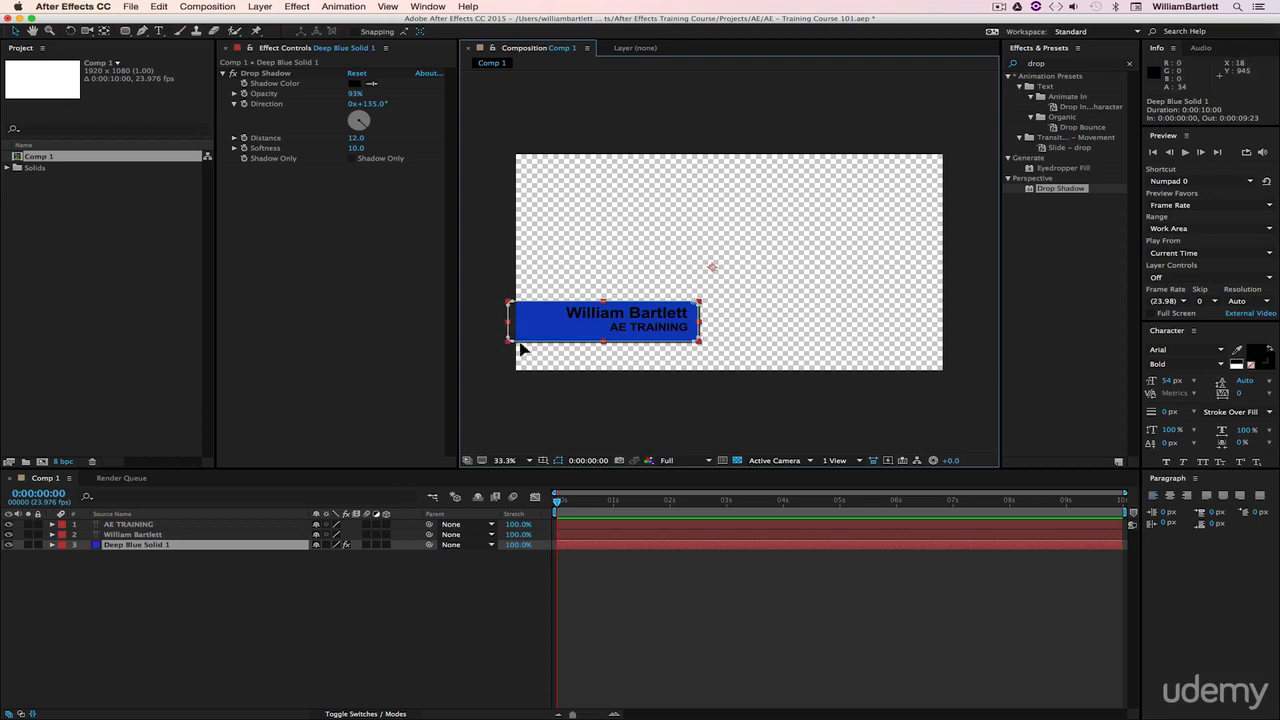
left_click(697, 341)
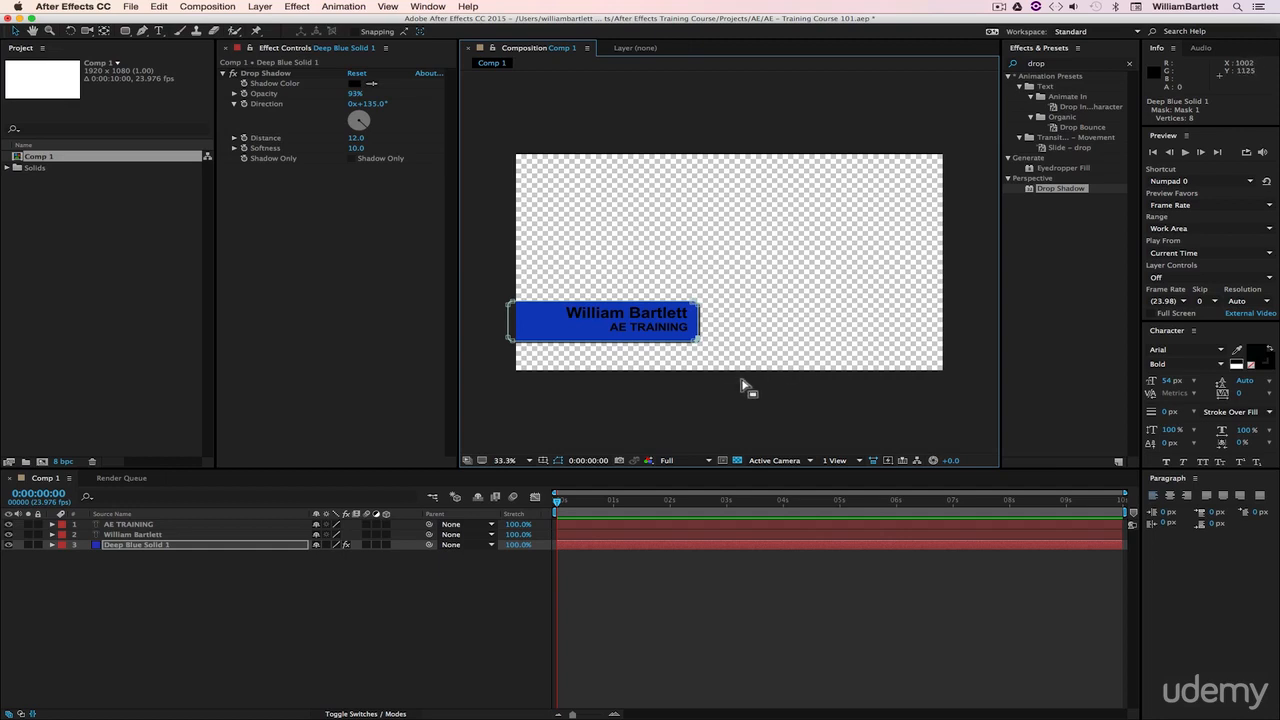
Step: Raise the bar's bottom-right mask vertex slightly to tighten the bottom edge
left_click_drag(740, 383, 490, 339)
left_click(698, 341)
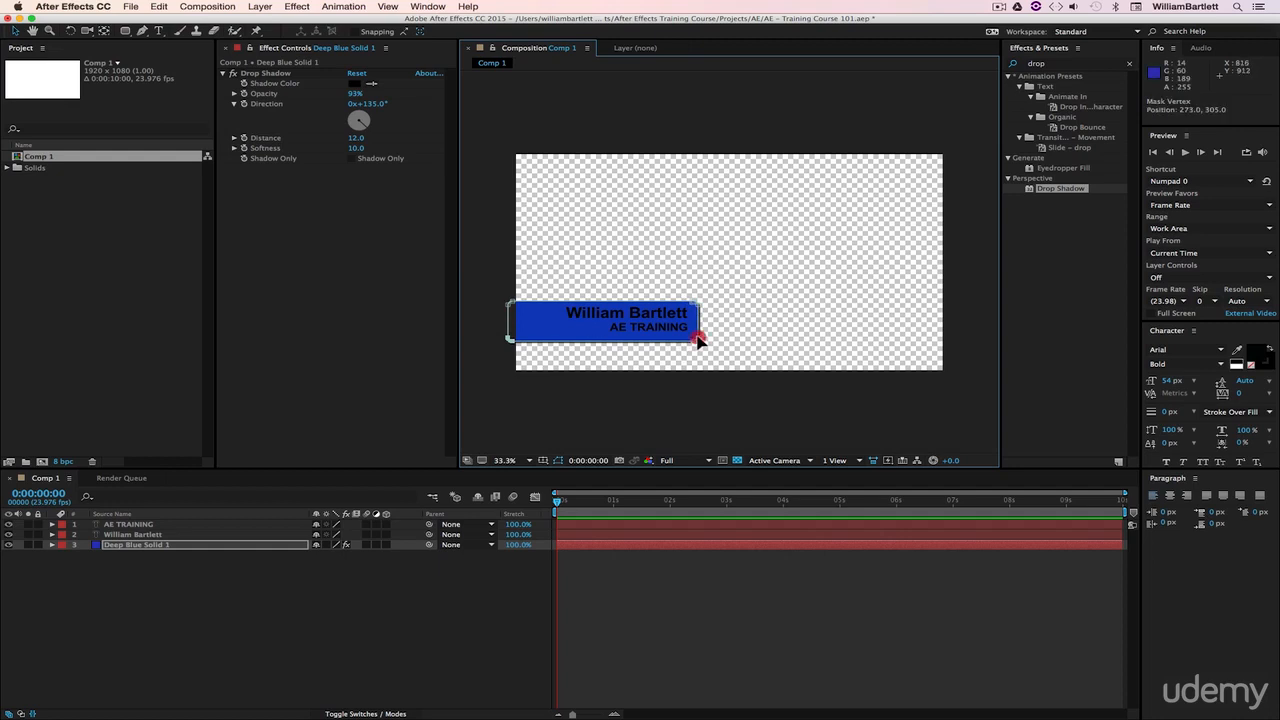
key("shift")
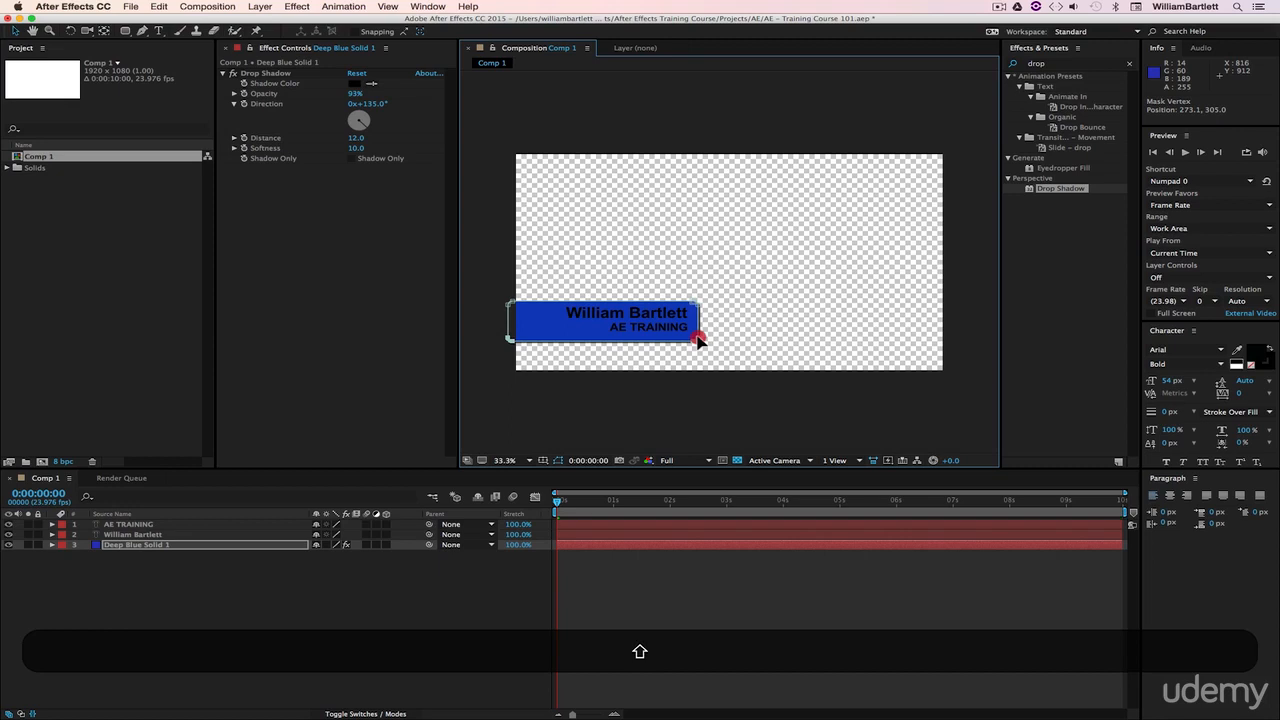
left_click_drag(698, 341, 698, 335)
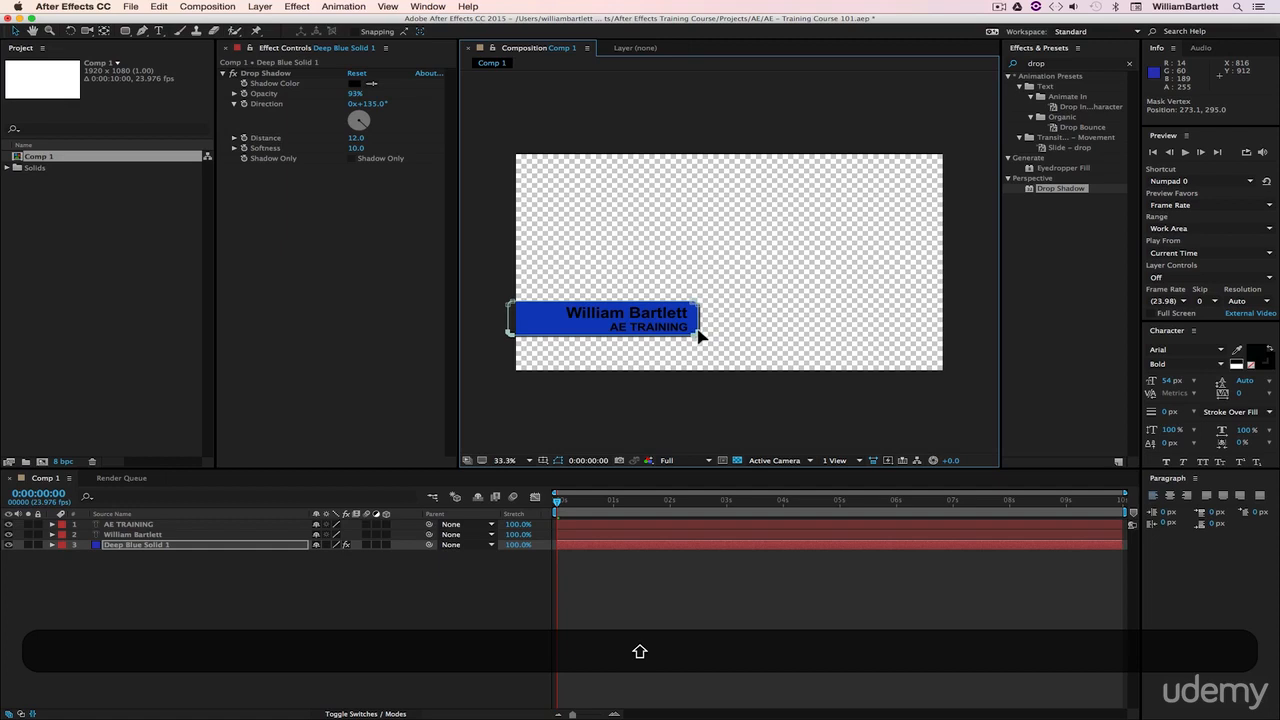
left_click(700, 338)
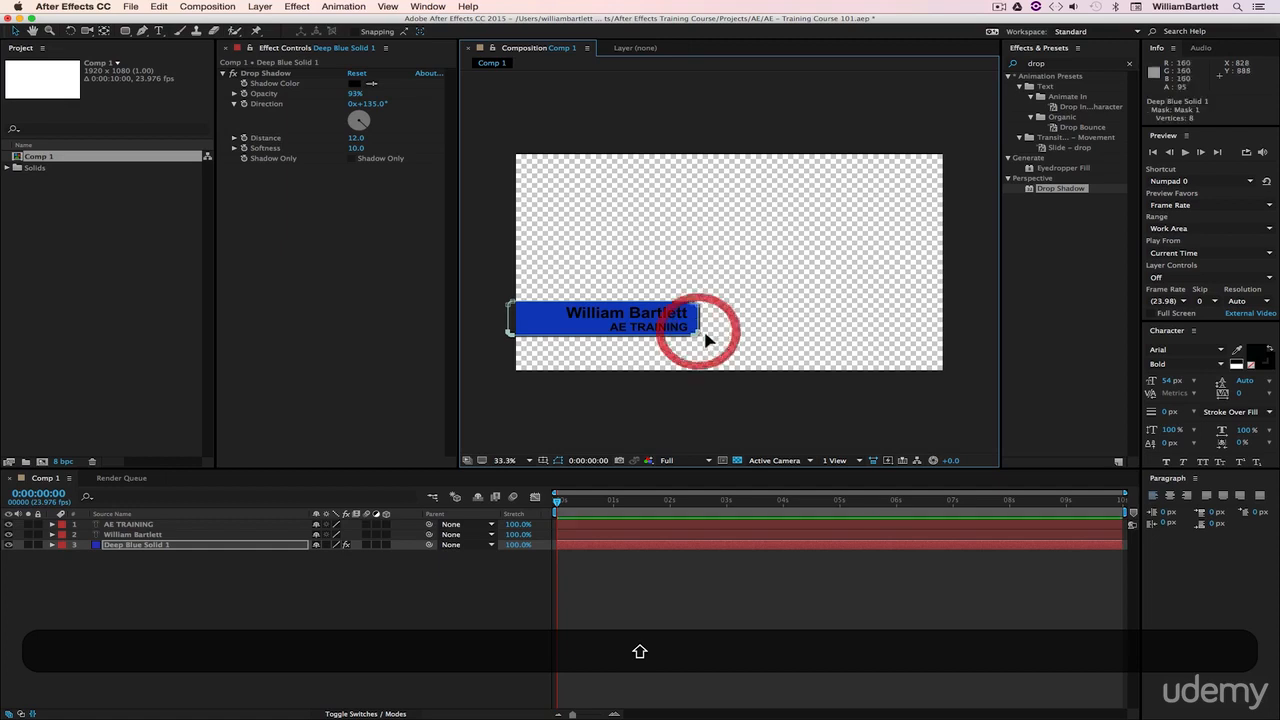
left_click(744, 296)
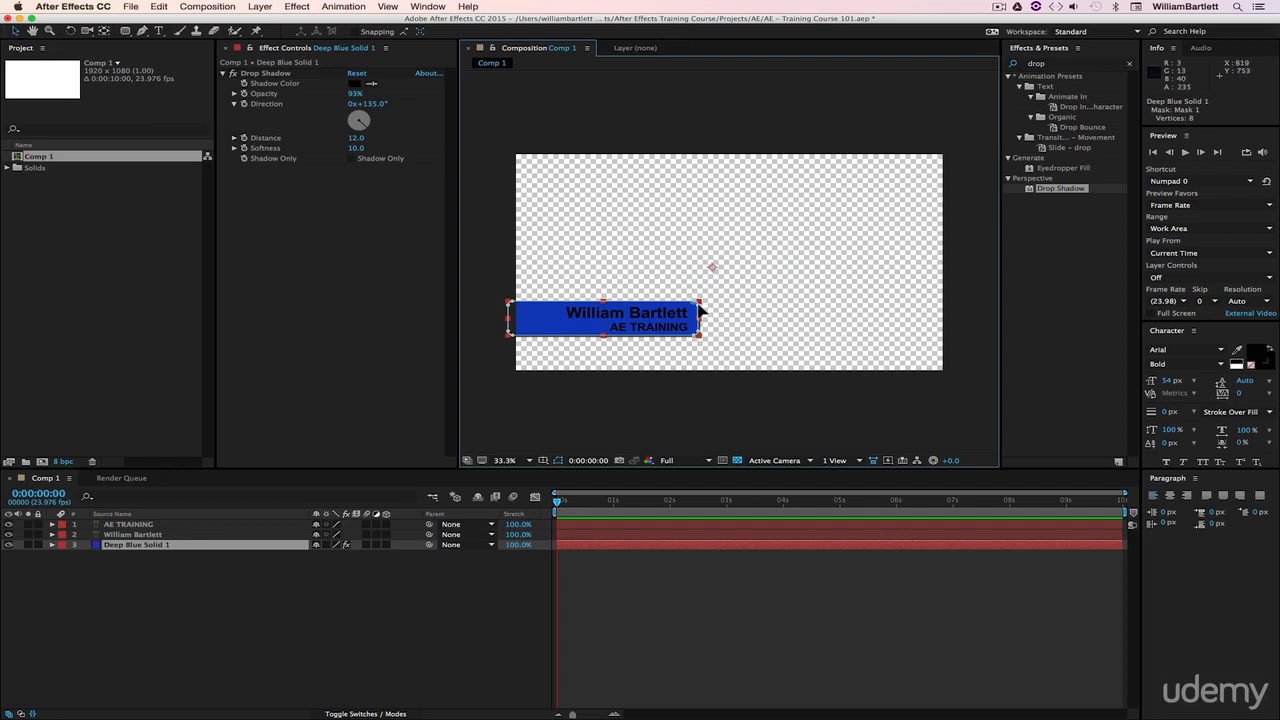
Step: Pull the top-right mask vertex left to angle the bar's right end
left_click(700, 312)
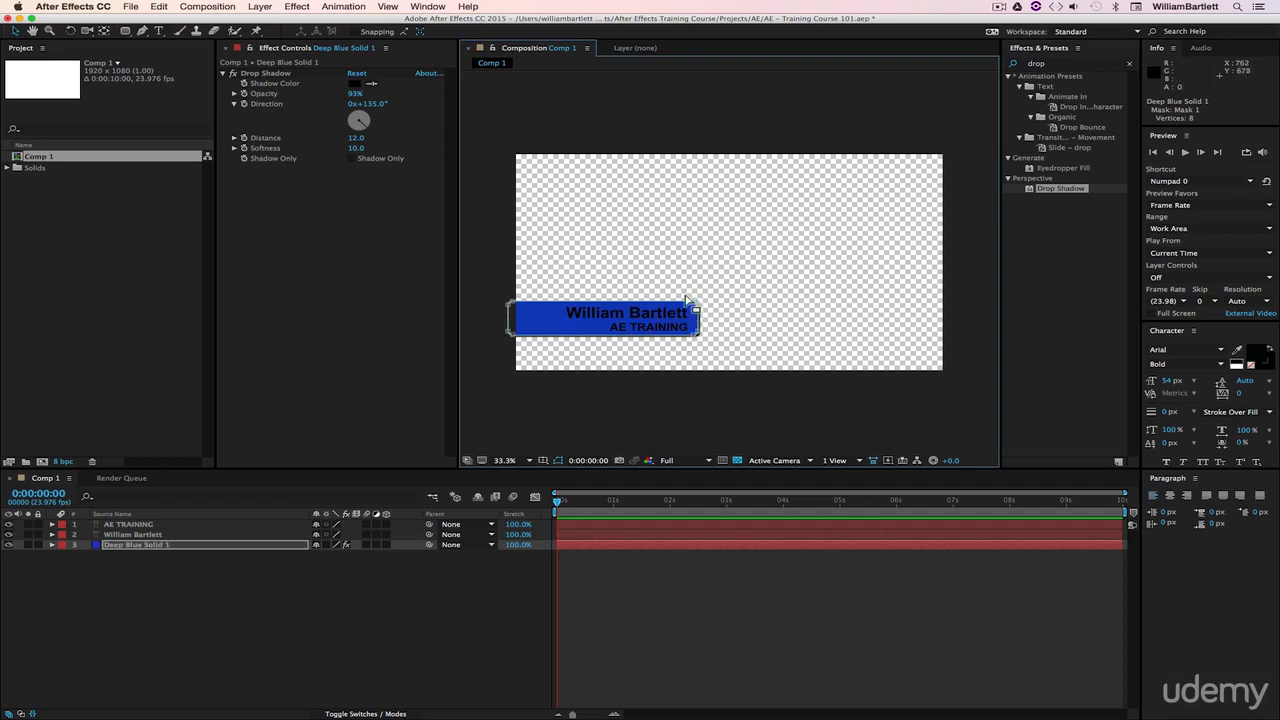
left_click(722, 277)
left_click_drag(747, 266, 690, 363)
left_click(697, 306)
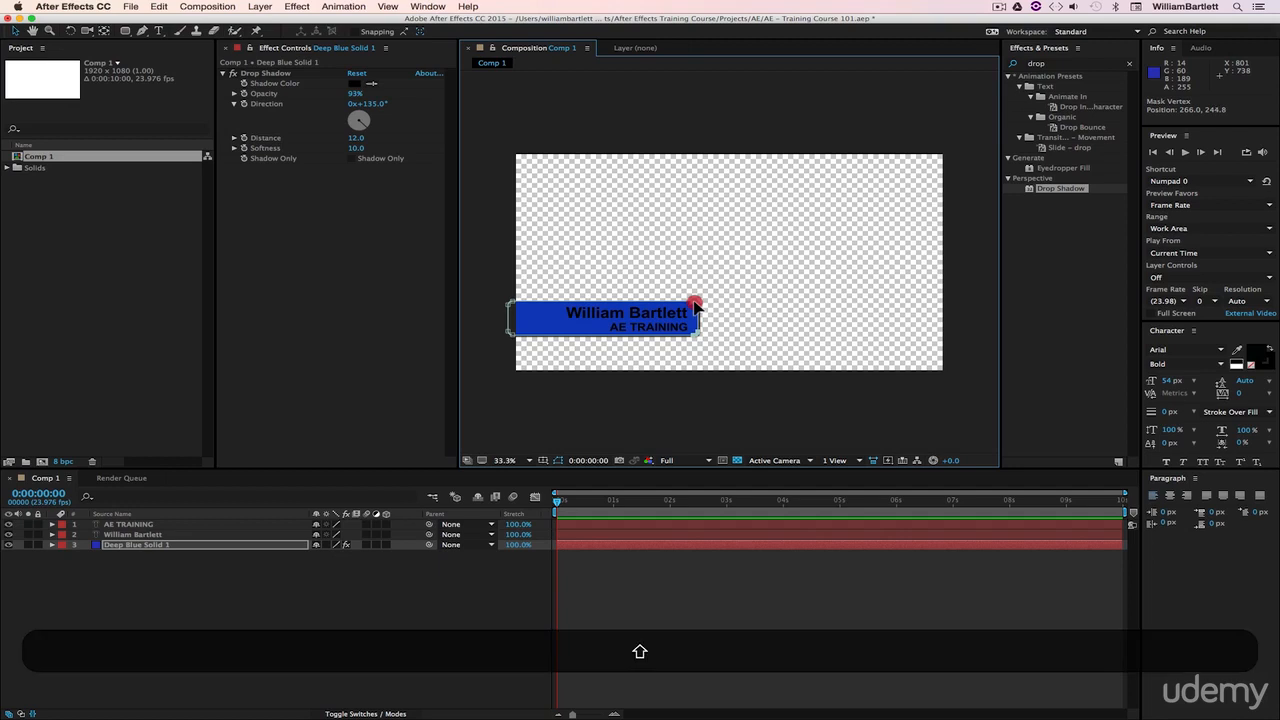
left_click_drag(697, 306, 690, 309)
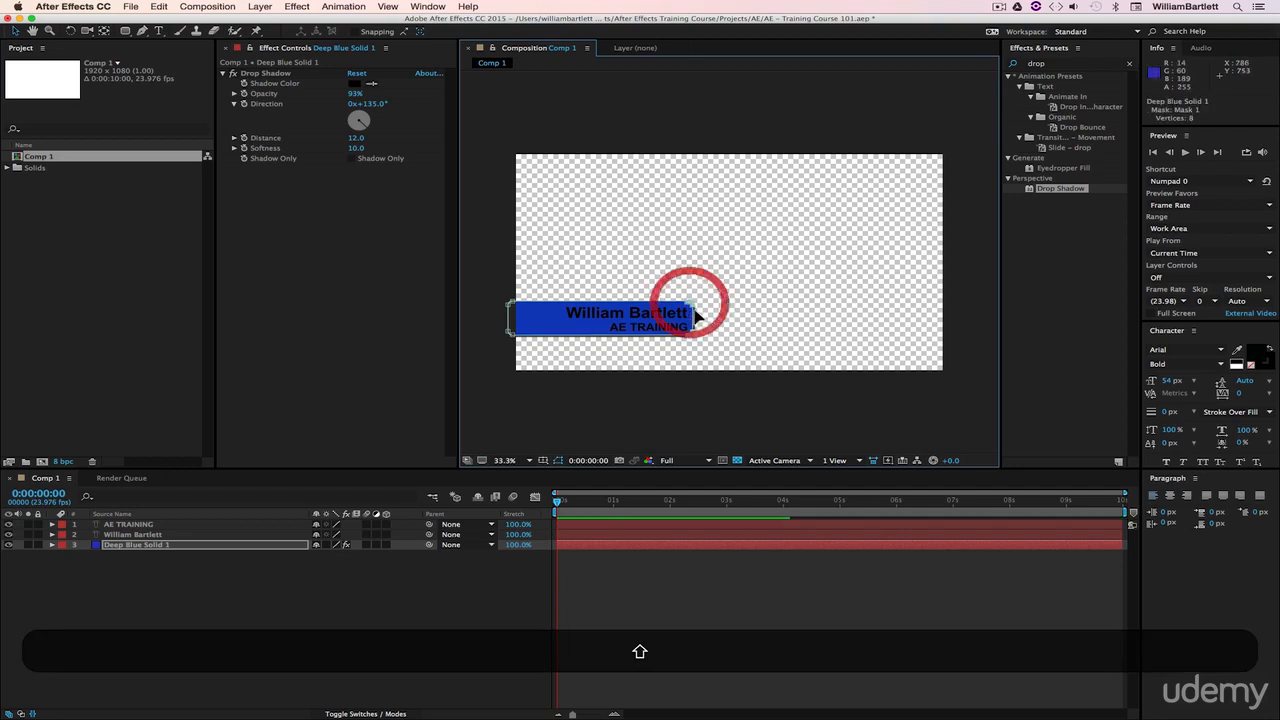
left_click(763, 313)
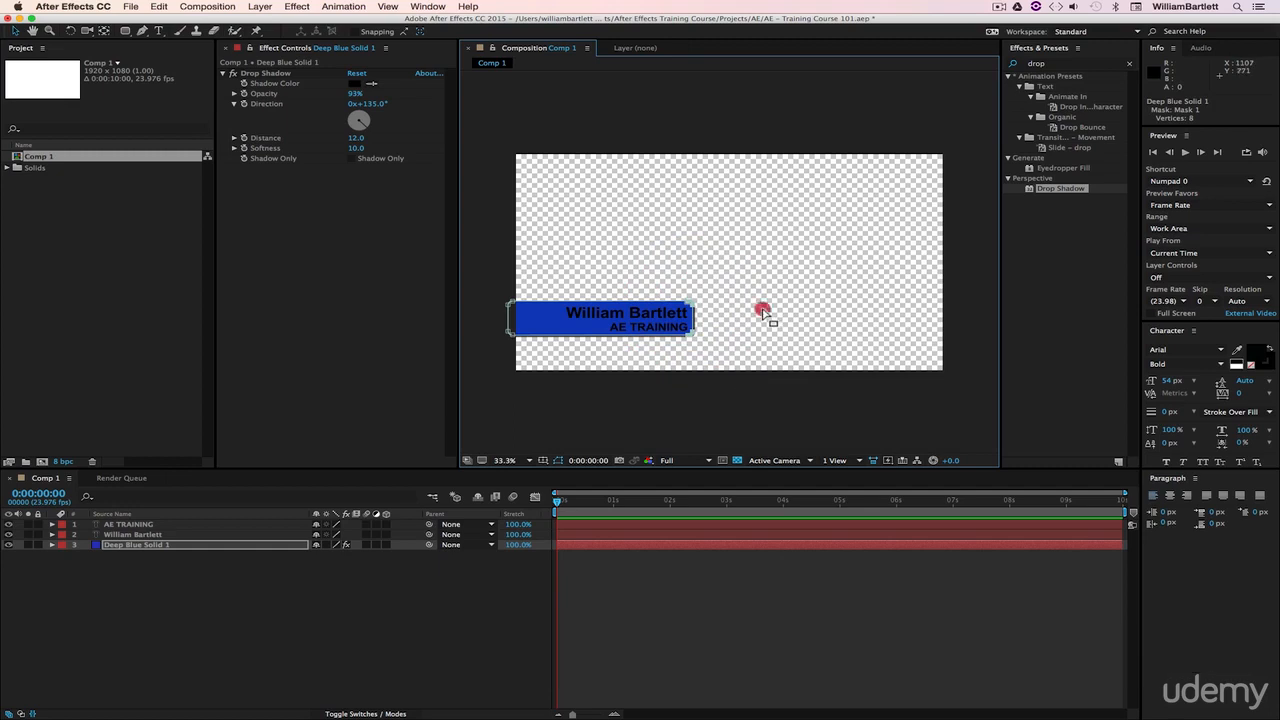
left_click(446, 617)
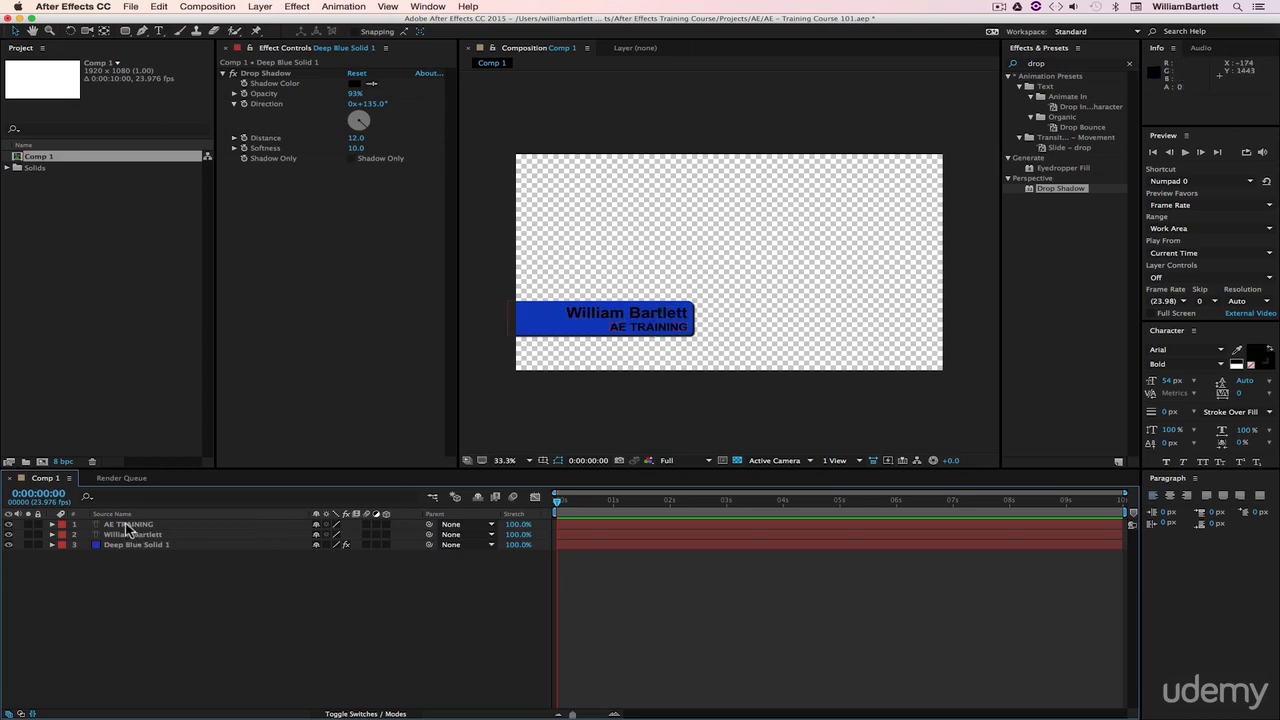
Step: Nudge both the name and AE TRAINING text layers up slightly
left_click(117, 525)
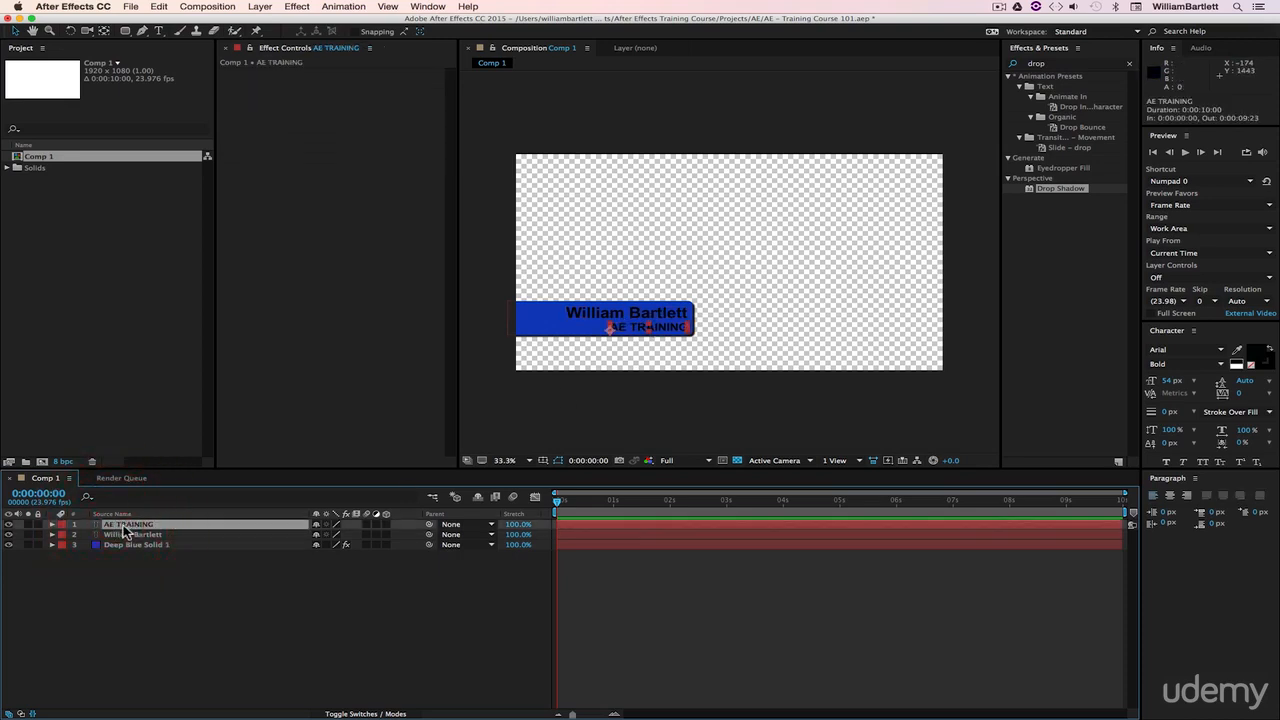
key("shift")
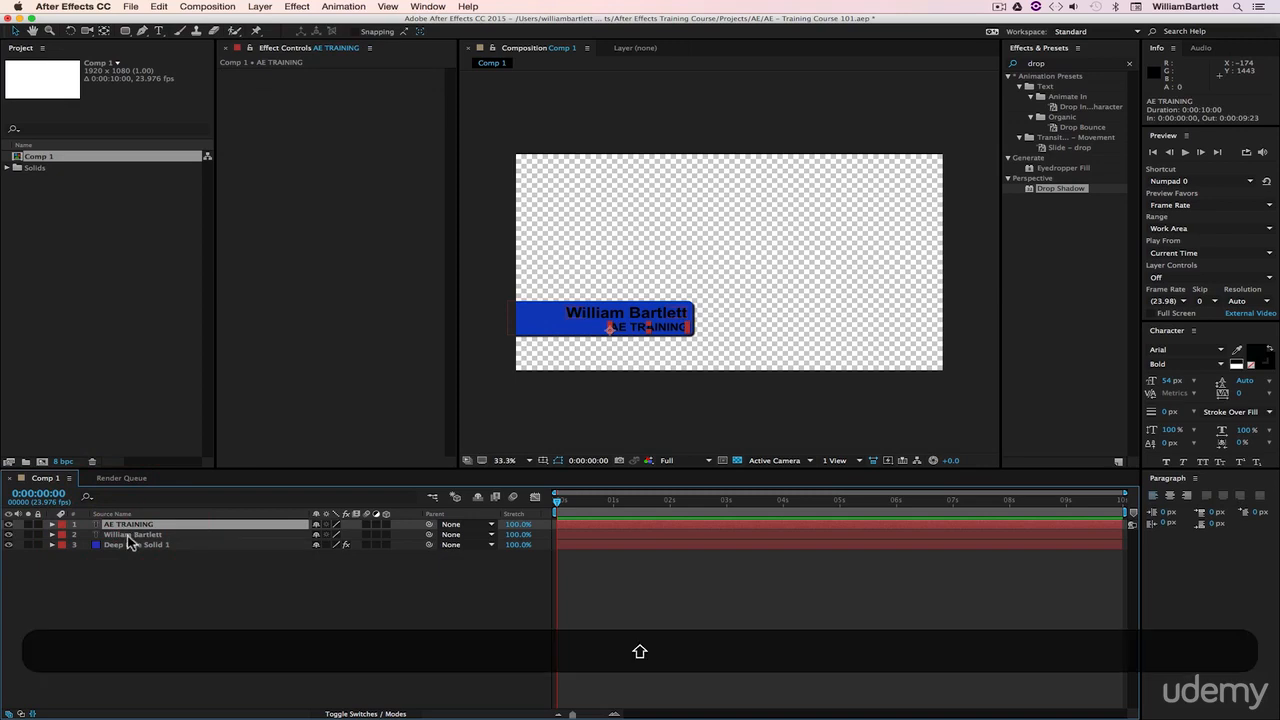
left_click(128, 538, "shift")
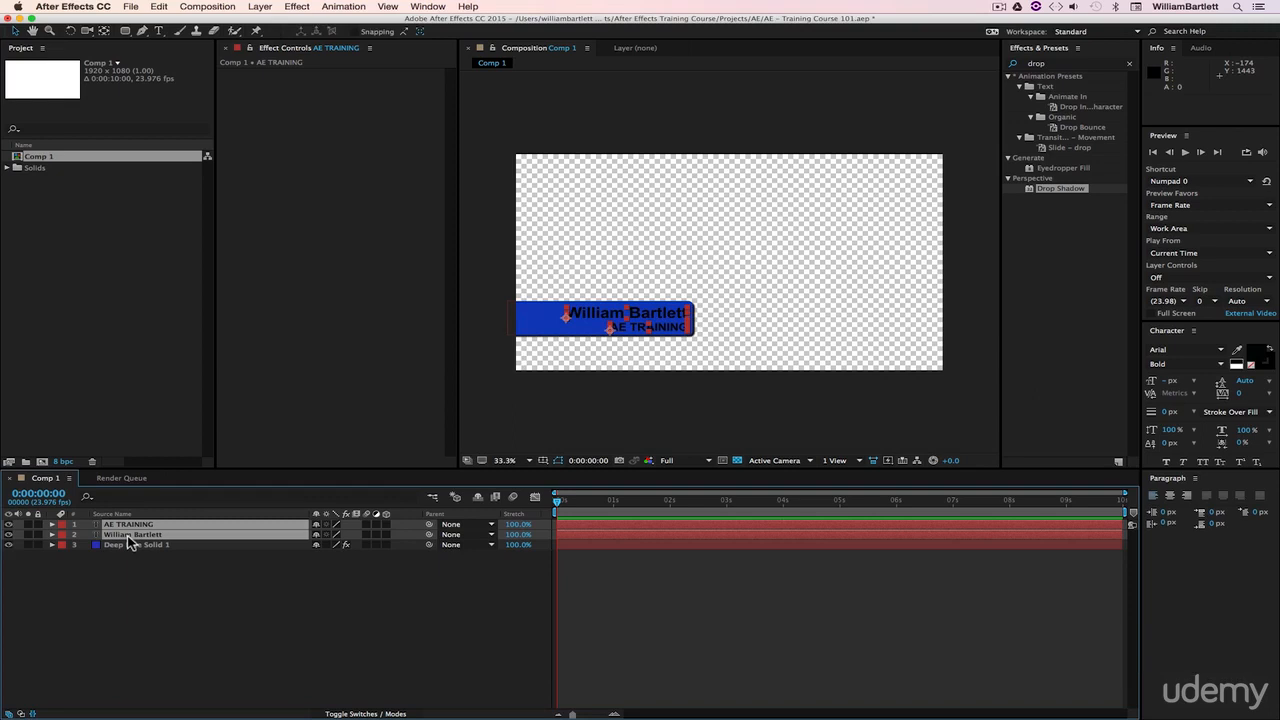
key("Up")
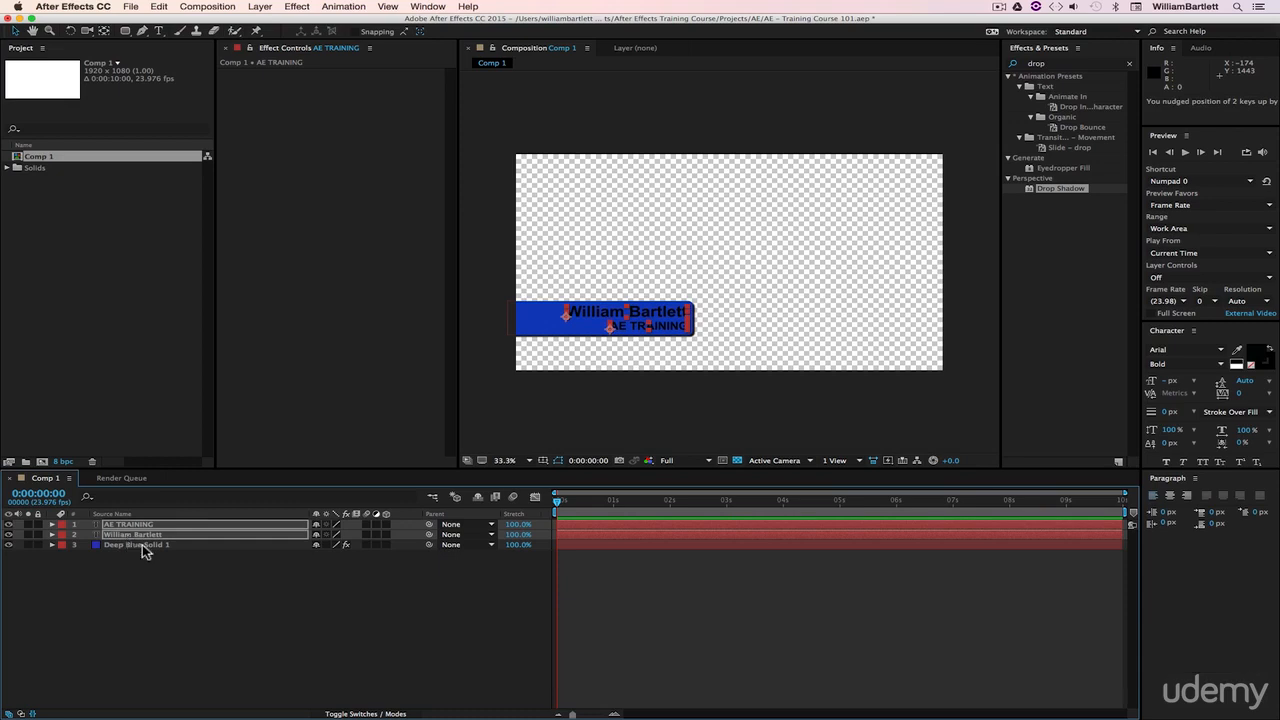
left_click(280, 612)
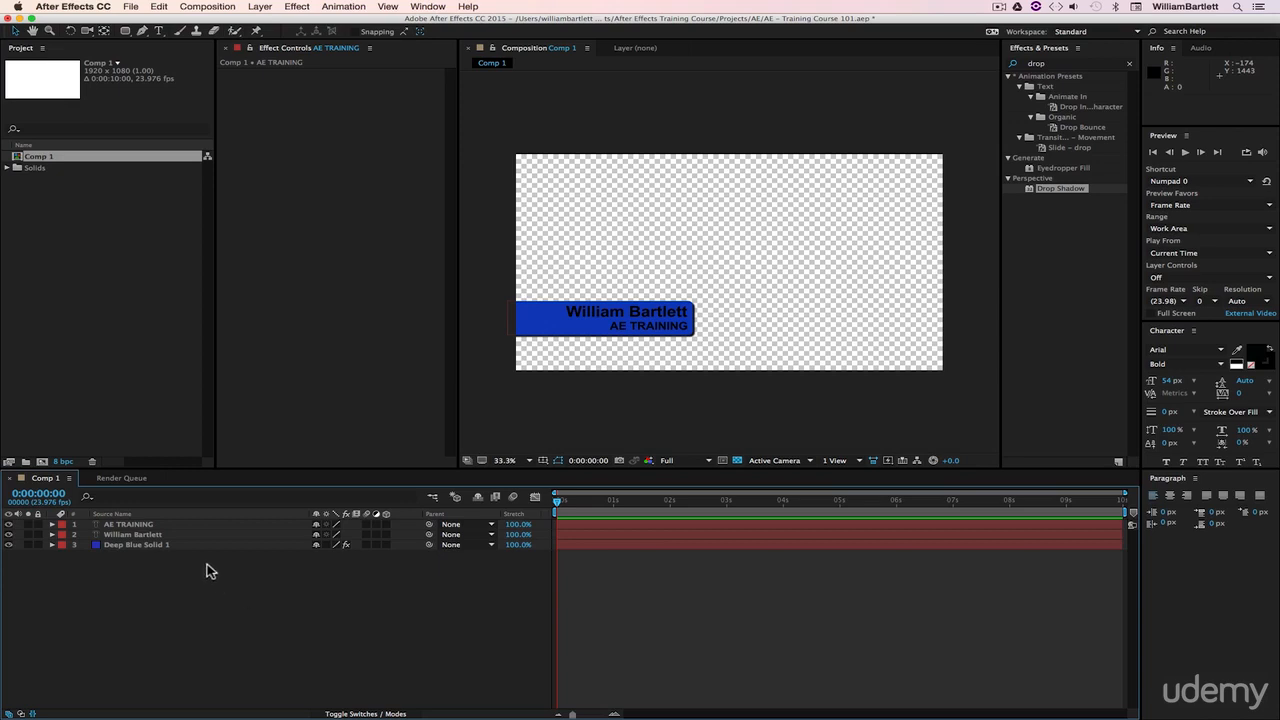
Step: Rename the blue solid layer to 'Lower Thirds Back'
left_click(132, 545)
left_click(130, 548)
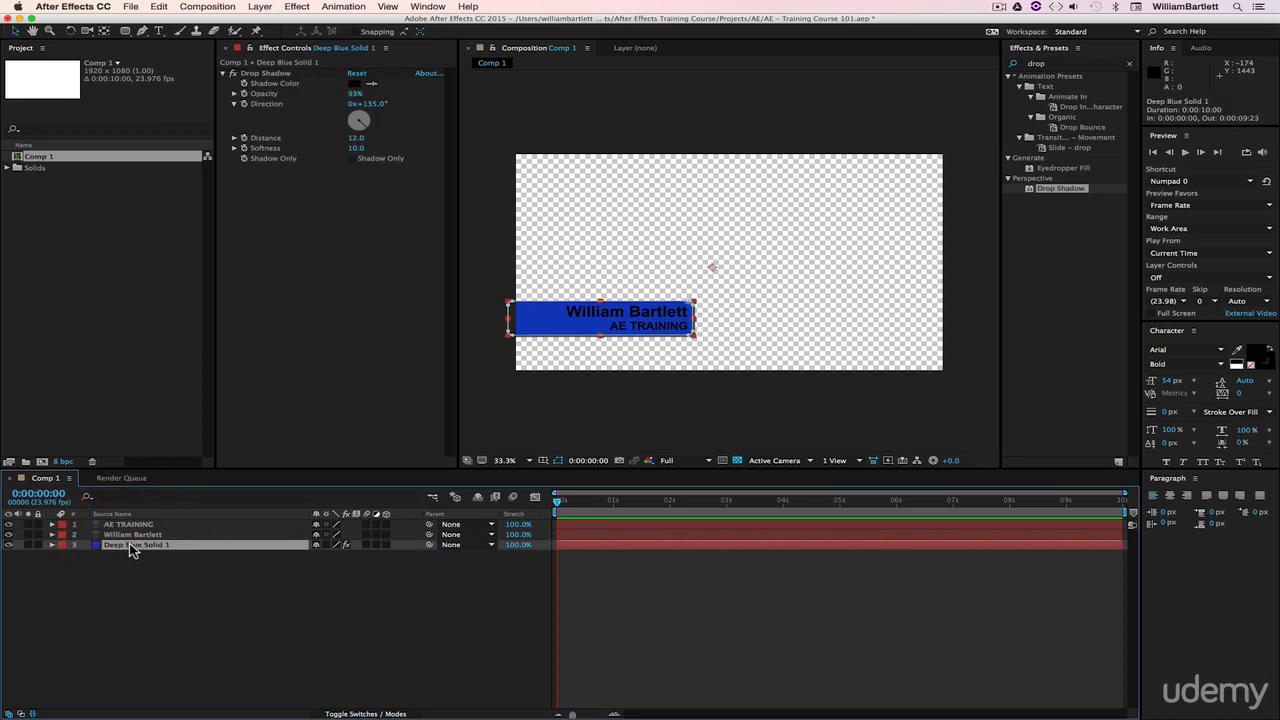
key("Return")
type("Low")
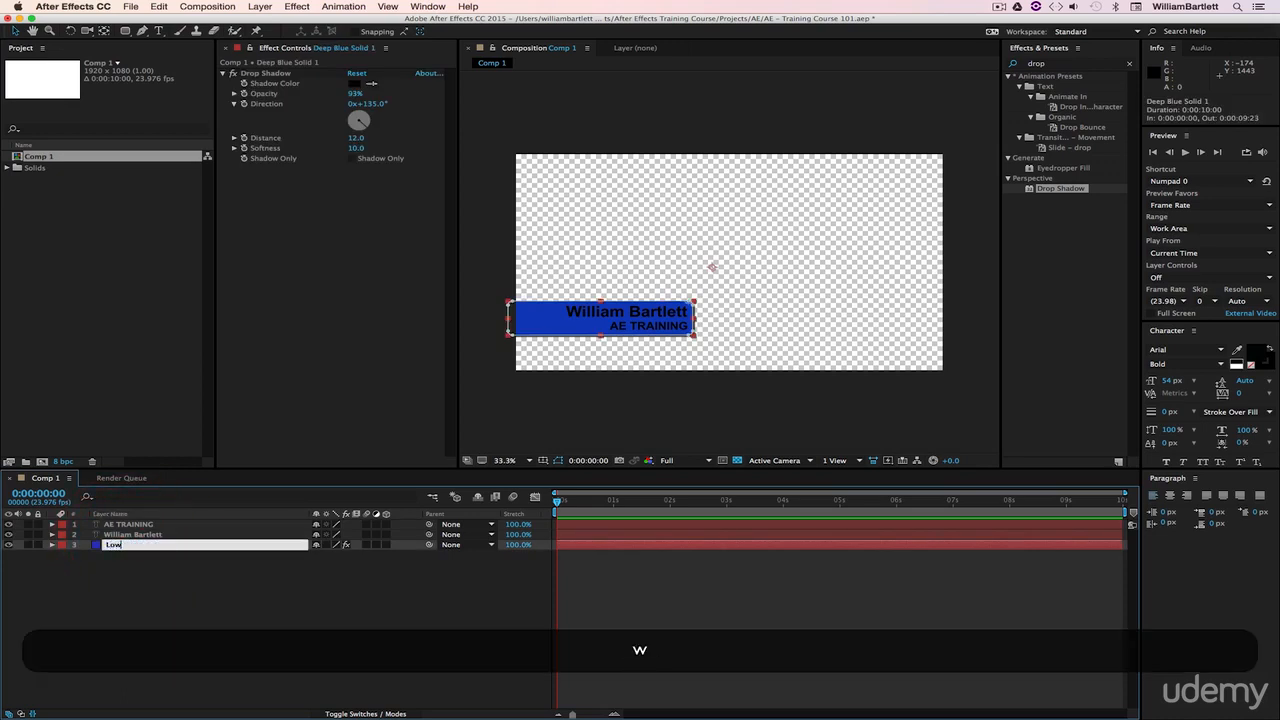
type("er Thirds Background")
Step: Name the solid 'Lower Thirds Background' and parent William Bartlett and AE TRAINING to it
key("Return")
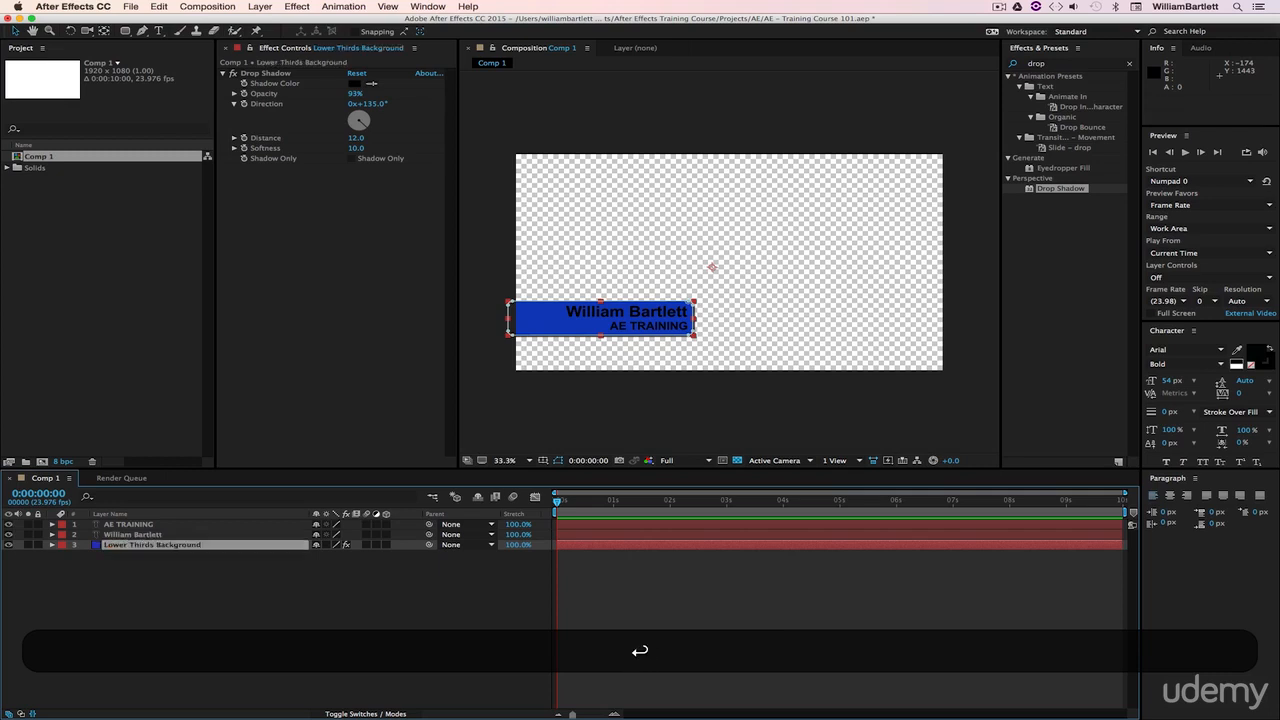
left_click(175, 547)
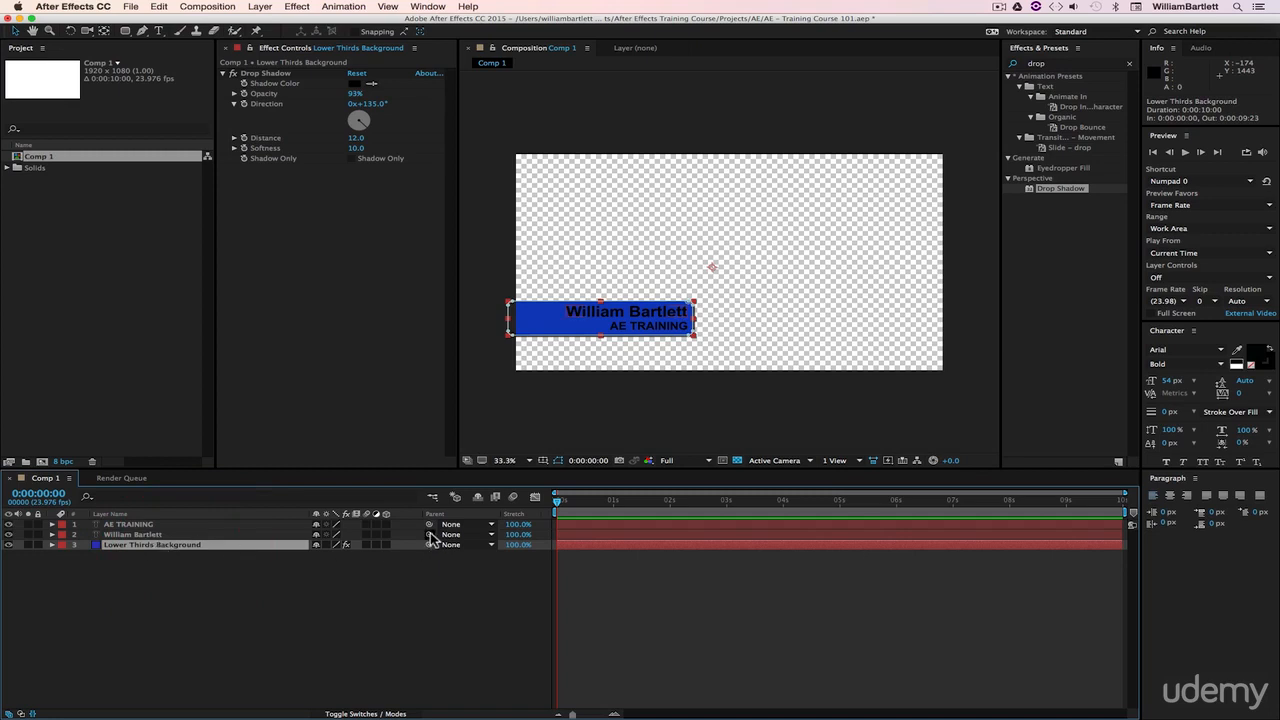
left_click_drag(430, 537, 178, 546)
left_click_drag(430, 524, 218, 551)
Step: Lock both text layers, confirm they can't be selected, then reselect Lower Thirds Background
left_click_drag(38, 524, 38, 534)
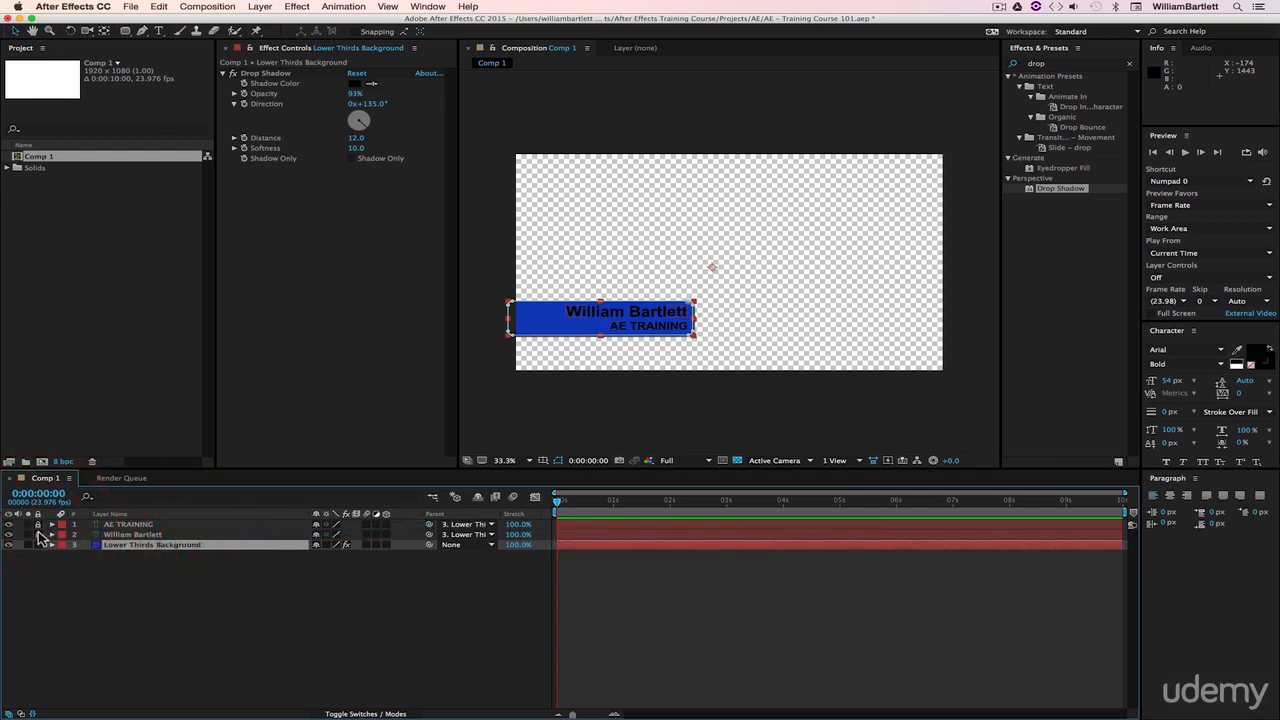
left_click(157, 578)
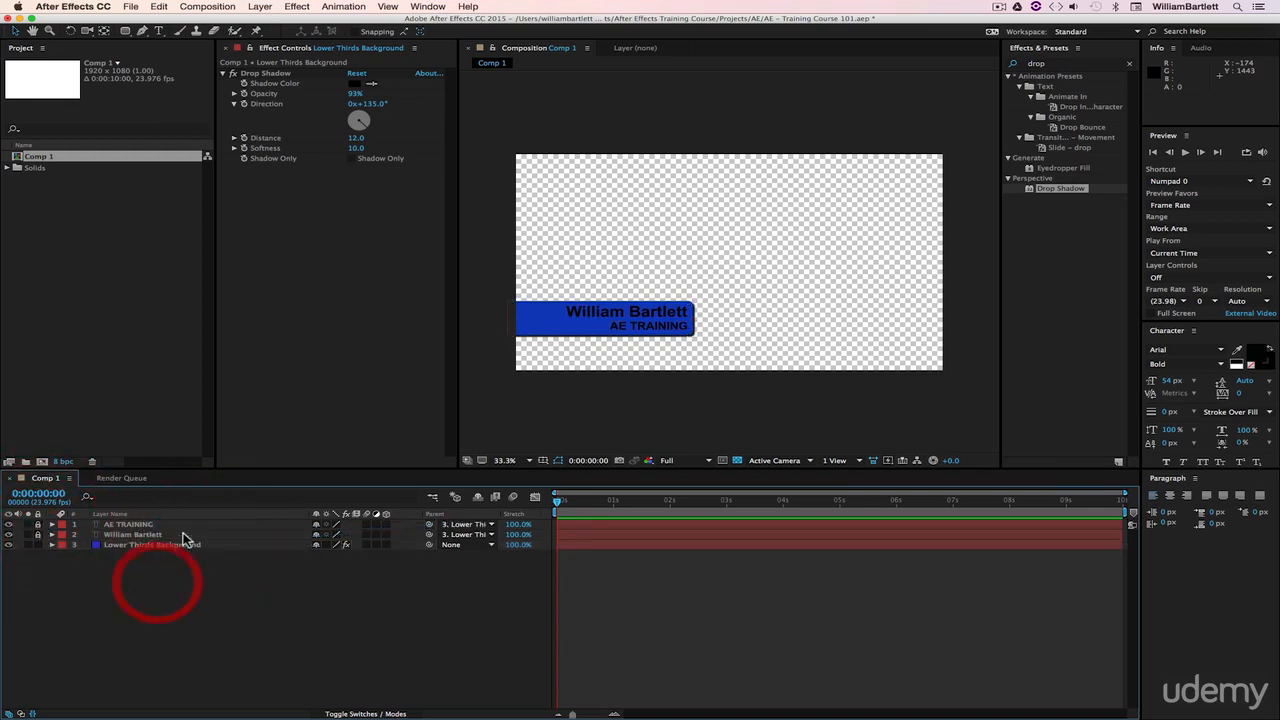
left_click(123, 525)
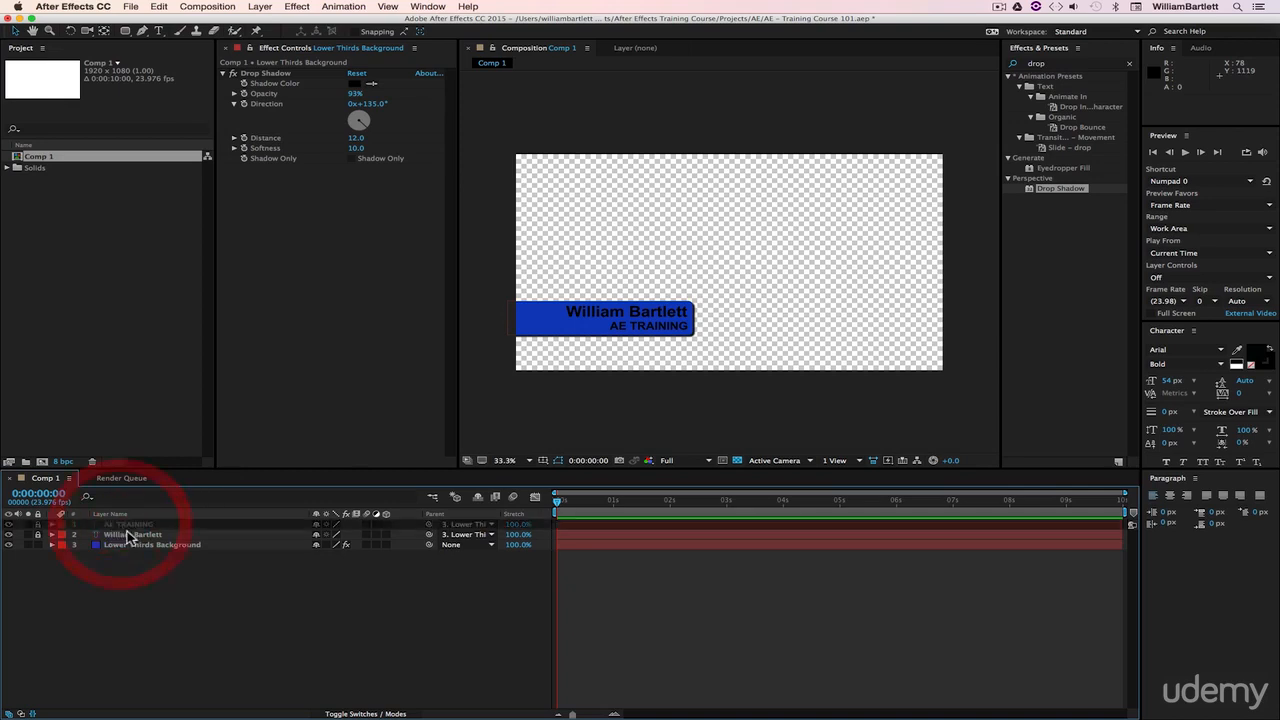
left_click(132, 535)
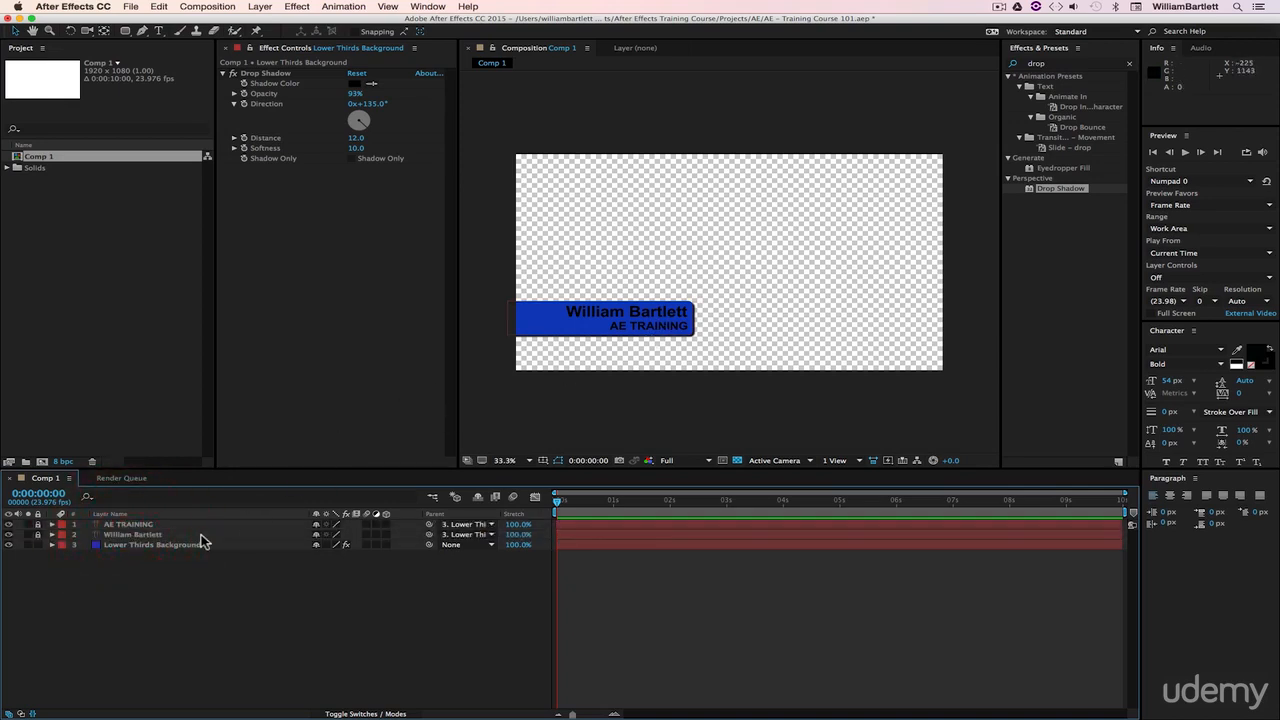
left_click(140, 546)
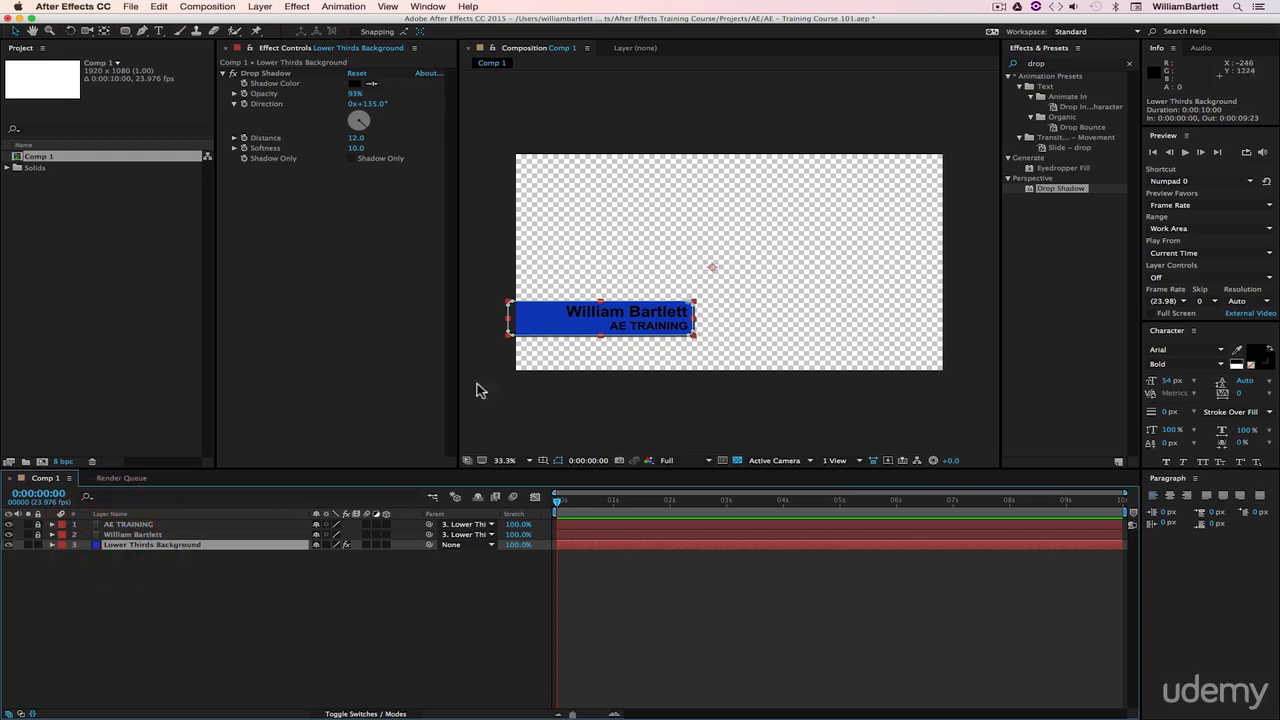
Step: Shift the Lower Thirds Background bar slightly left to Position 829.2, 564.0, carrying the text
left_click_drag(556, 323, 645, 276)
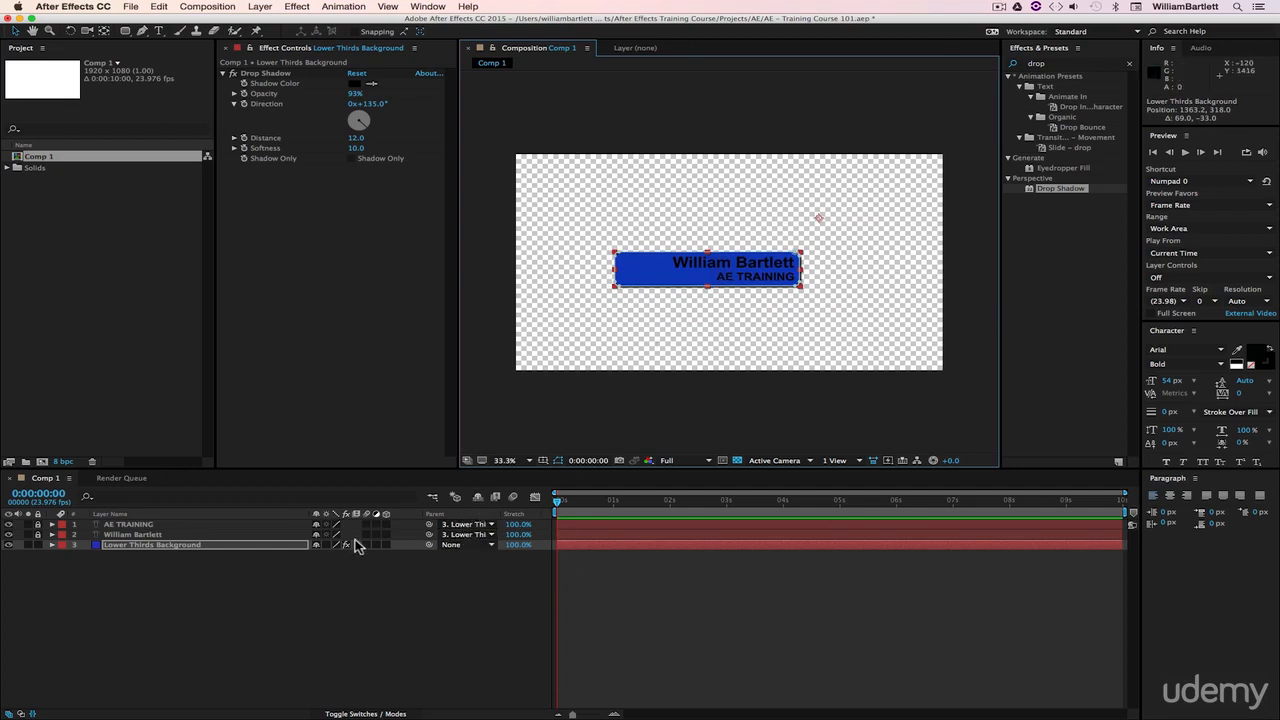
key("super+z")
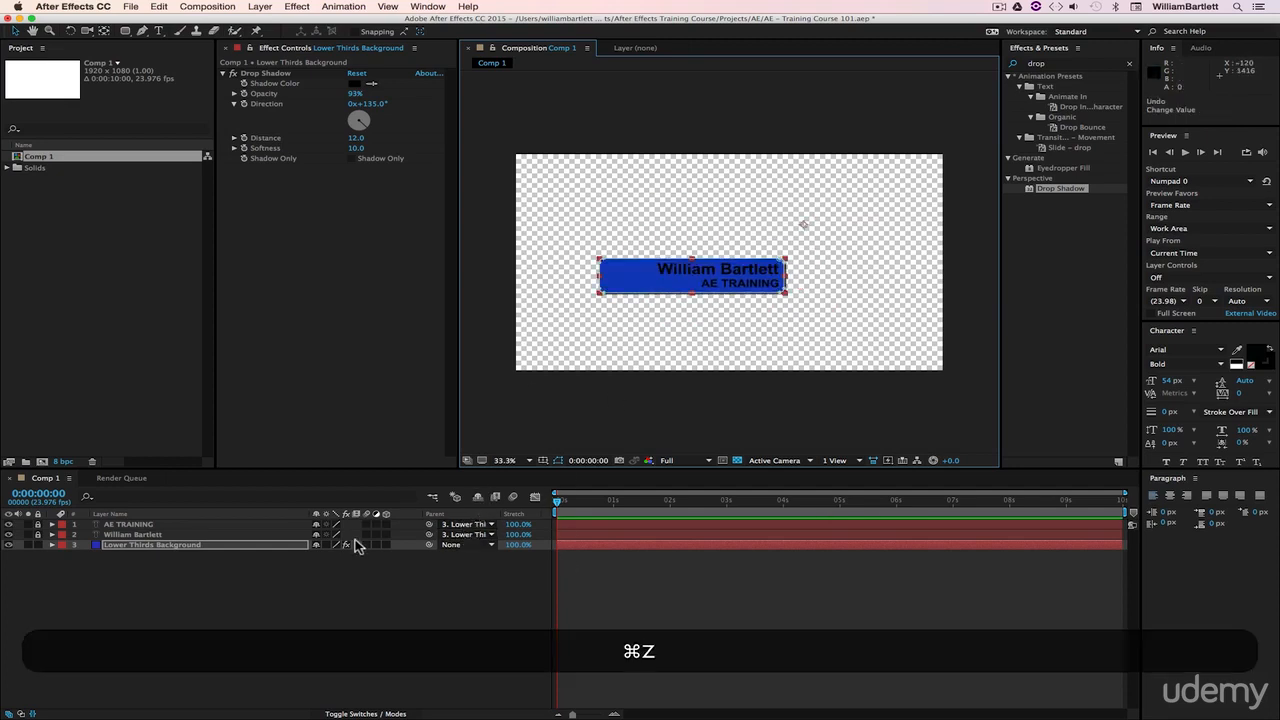
key("super+z")
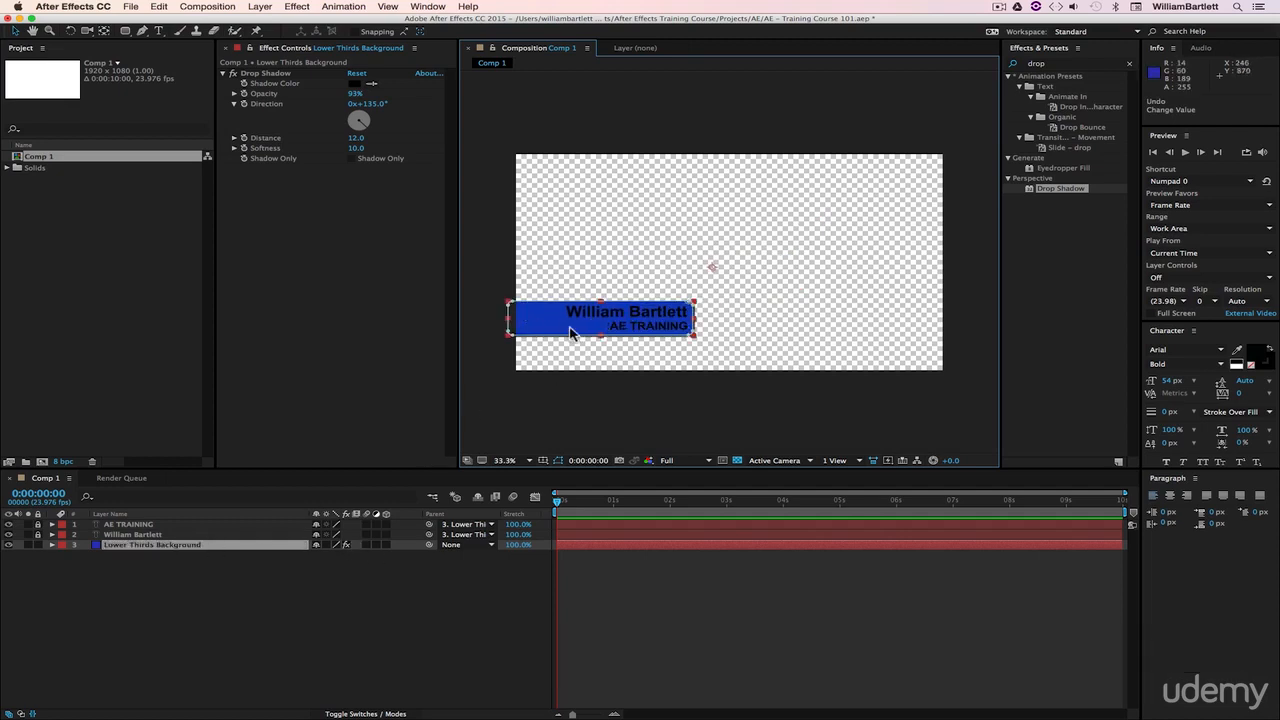
left_click_drag(567, 331, 557, 332)
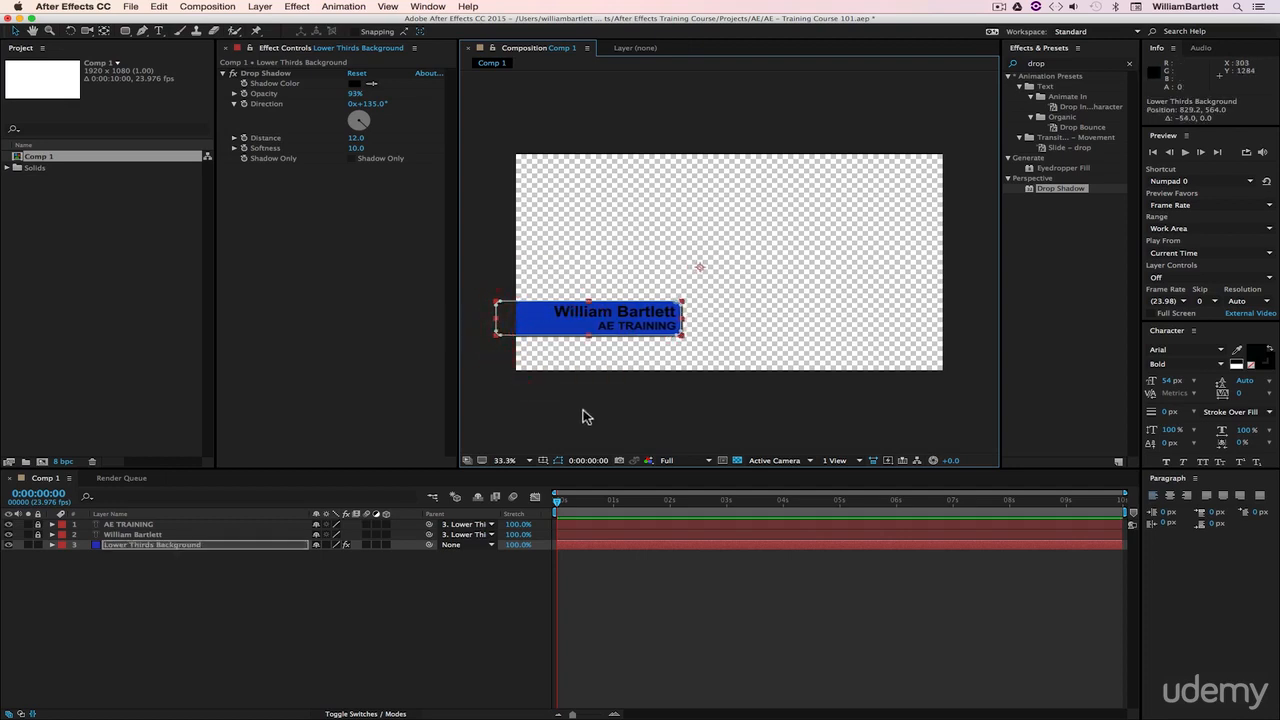
Step: Keyframe the bar's Position at 1 s, then move it slightly right at 4 s
left_click(184, 566)
left_click(166, 545)
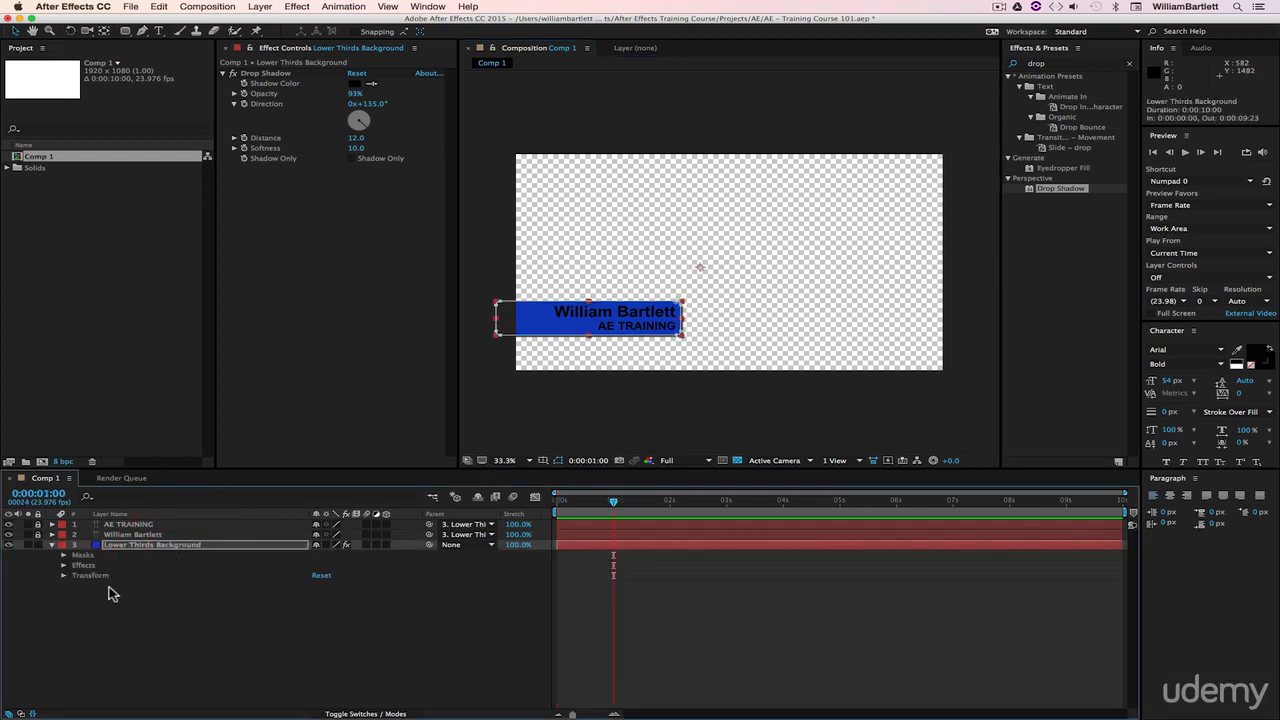
left_click(63, 578)
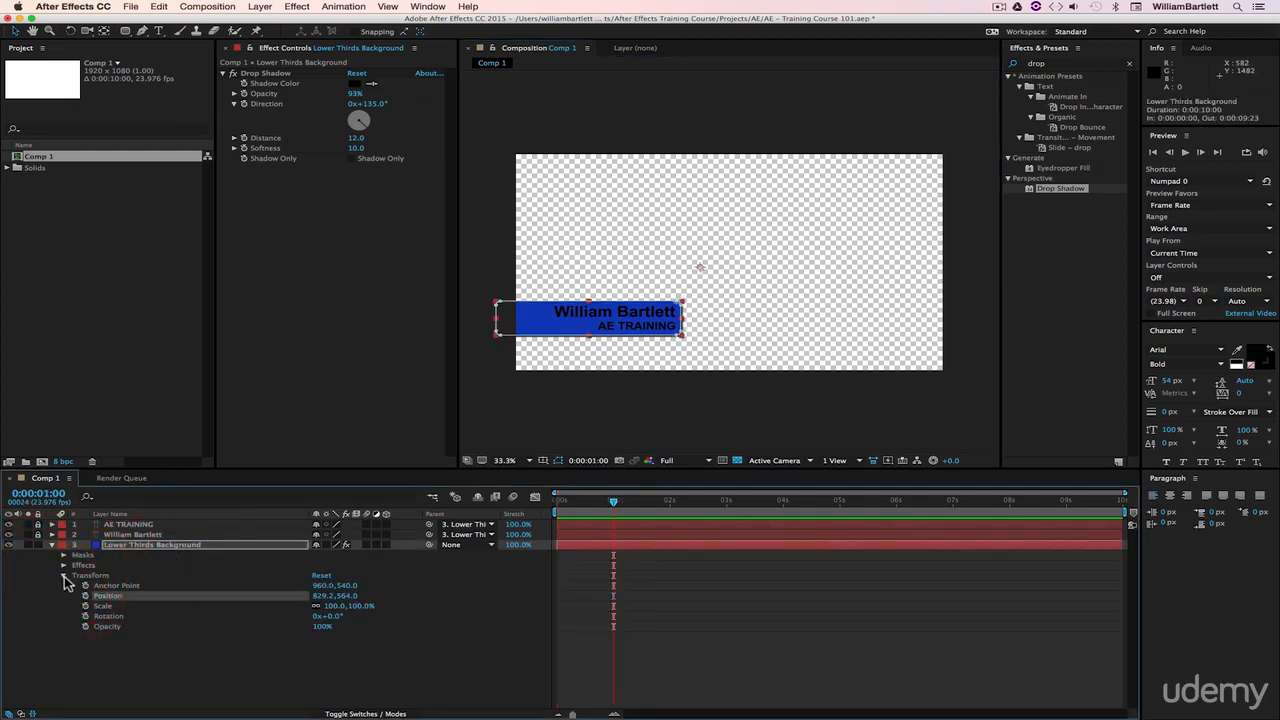
left_click(86, 596)
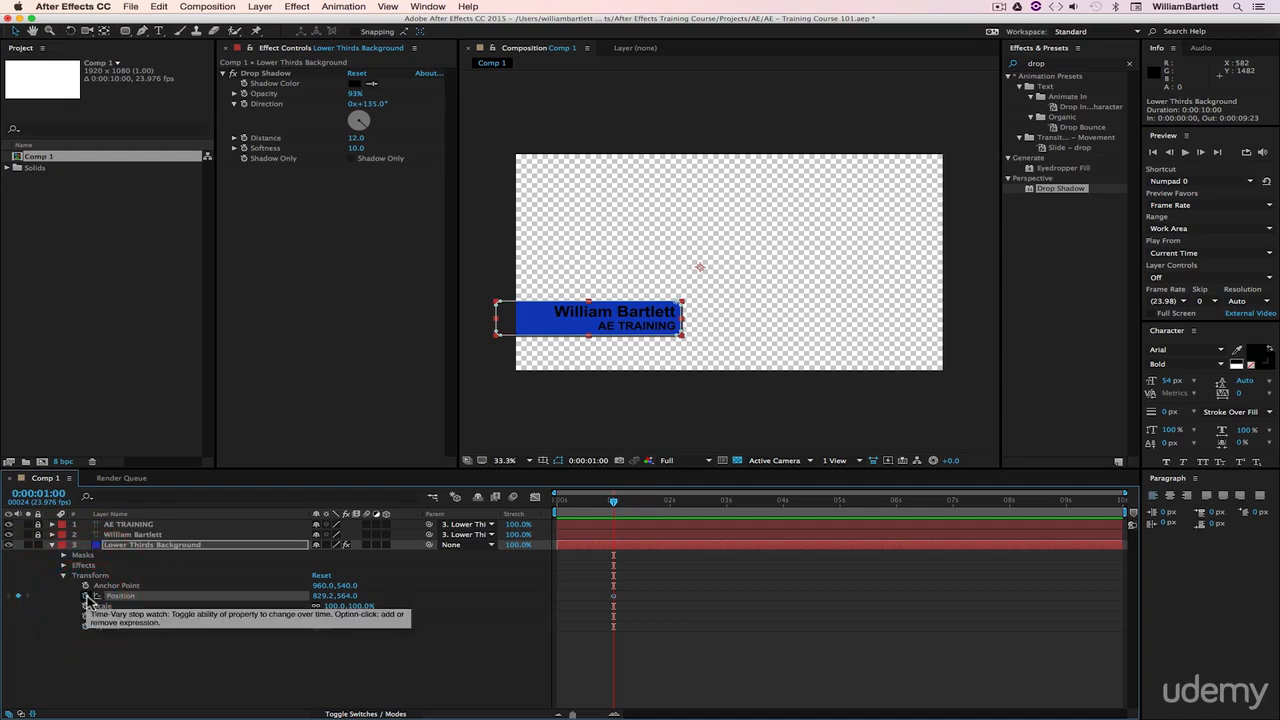
left_click(784, 503)
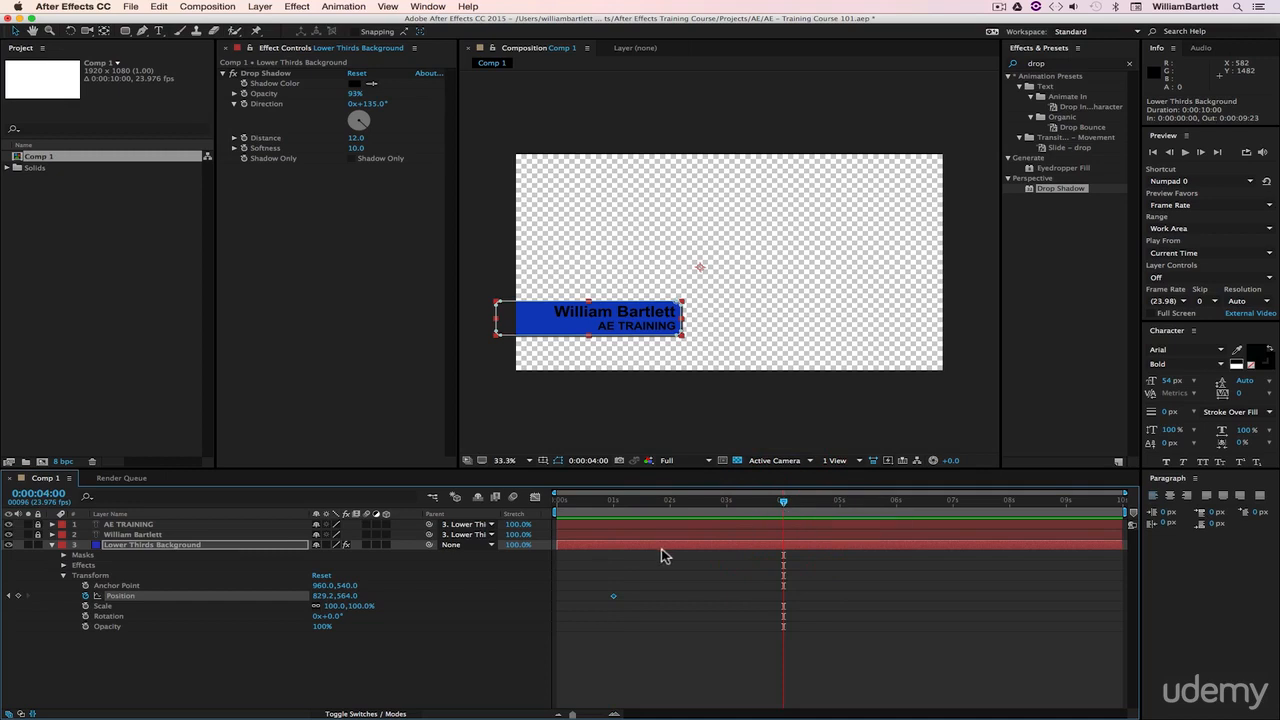
left_click(556, 326)
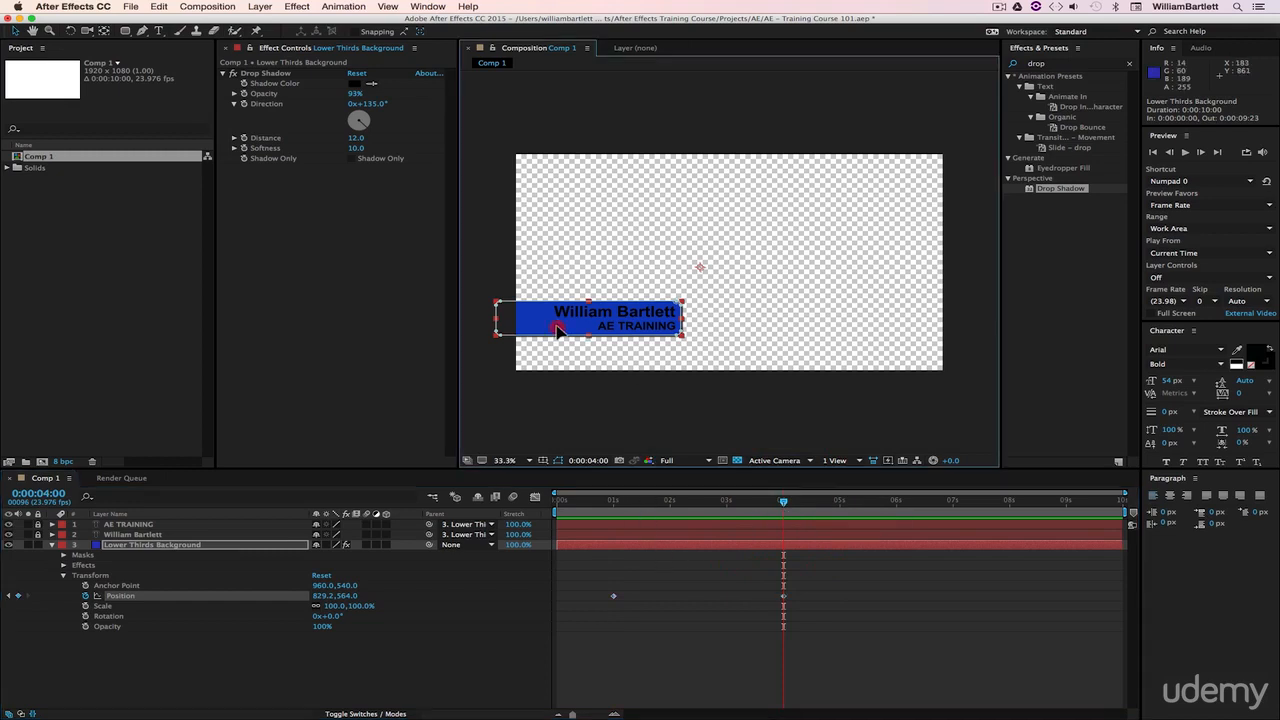
key("shift")
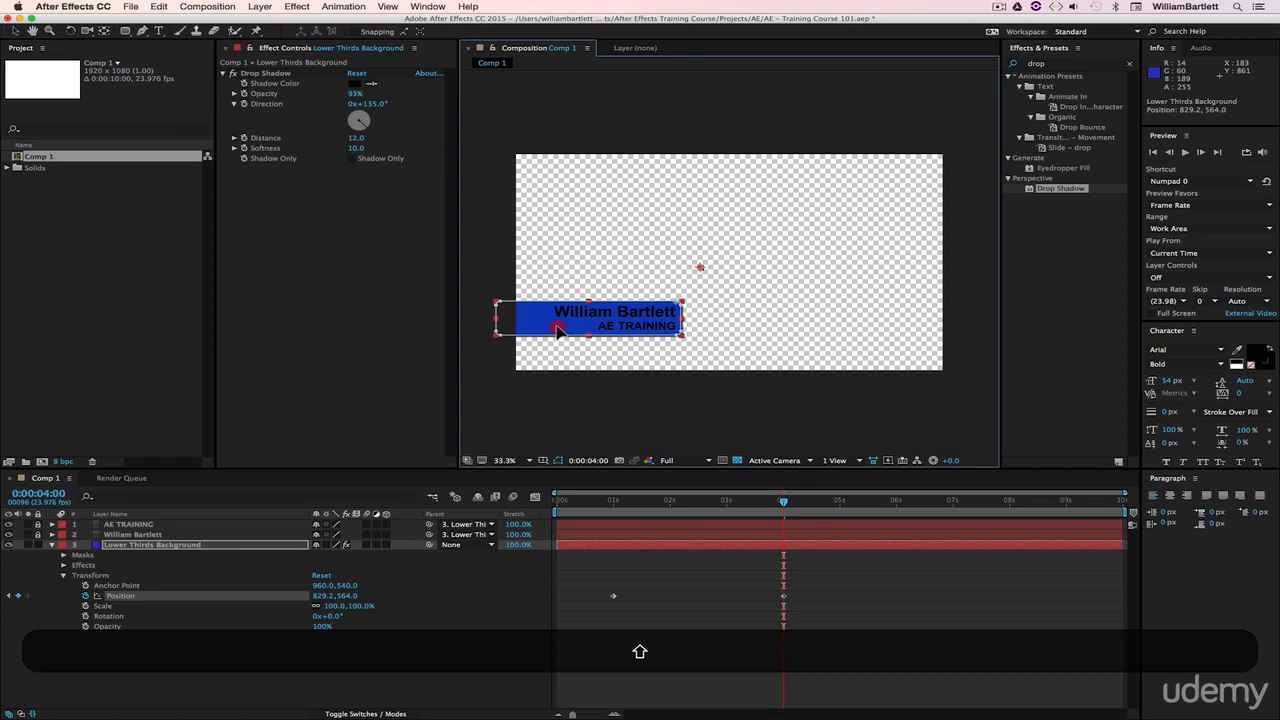
left_click_drag(557, 326, 573, 329)
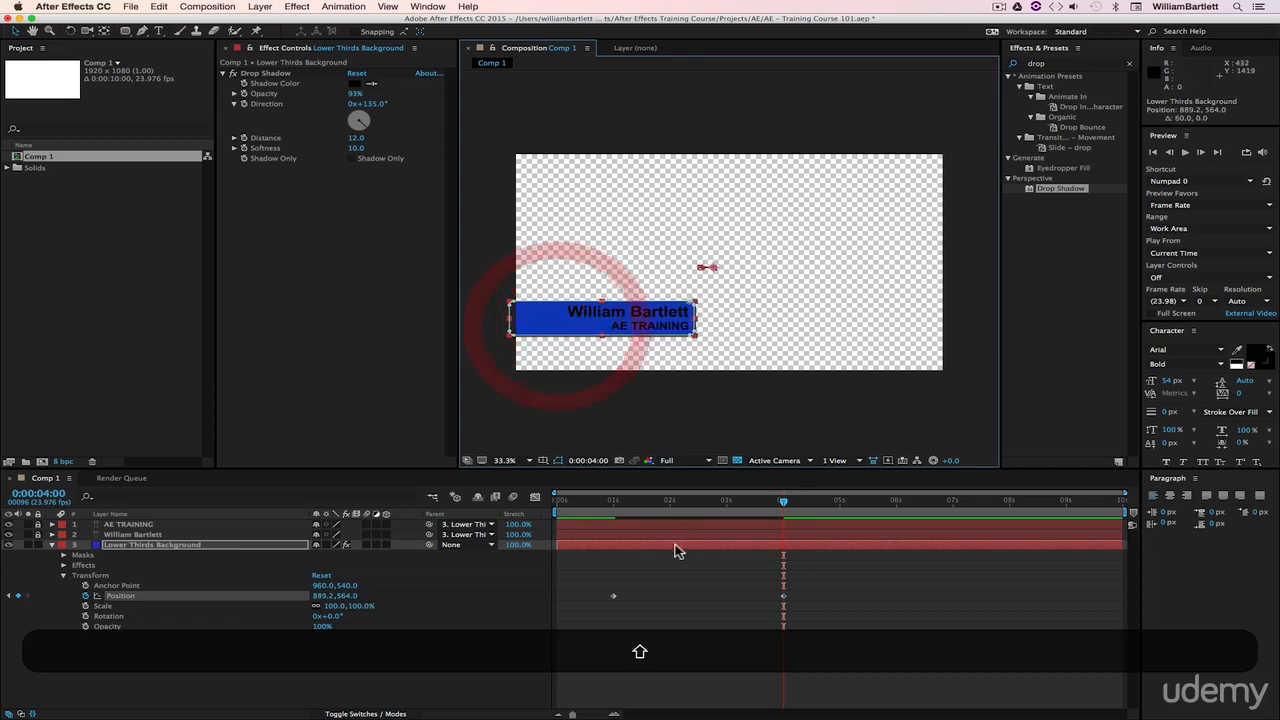
Step: At 5 s, slide the bar off the left edge to Position 52.2, 564.0
left_click(840, 508)
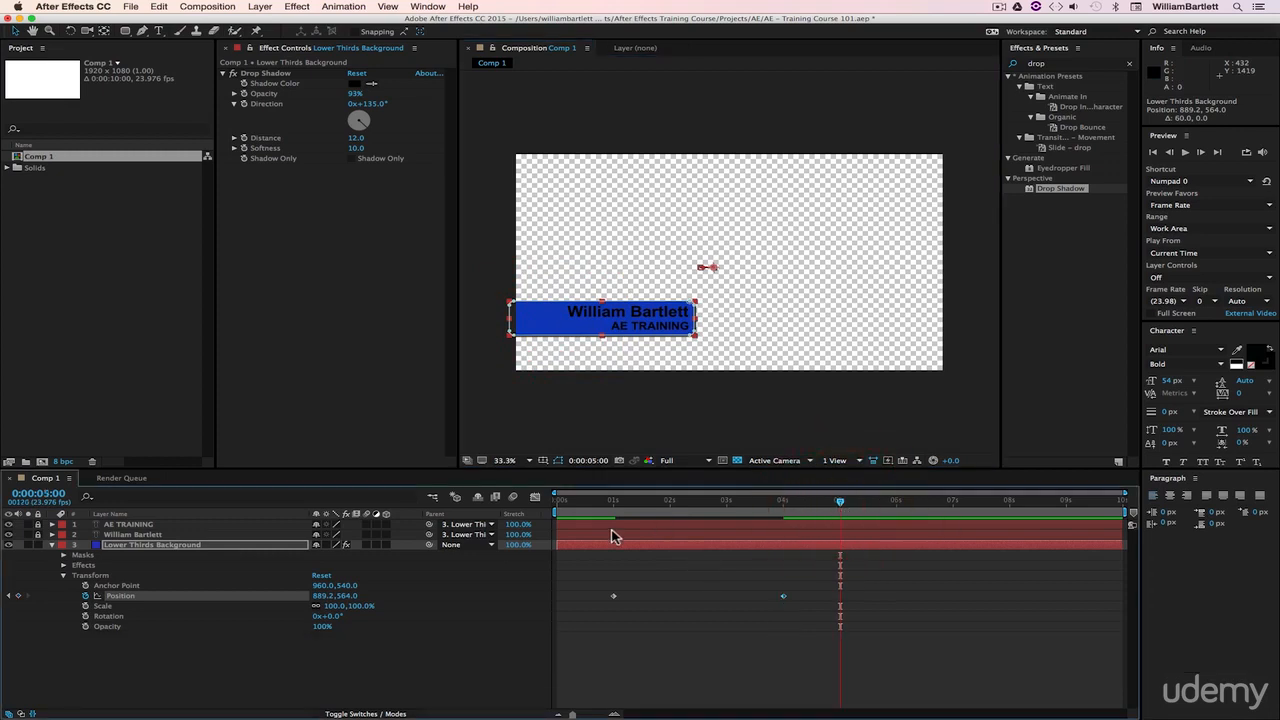
left_click(588, 330)
left_click_drag(588, 330, 400, 329)
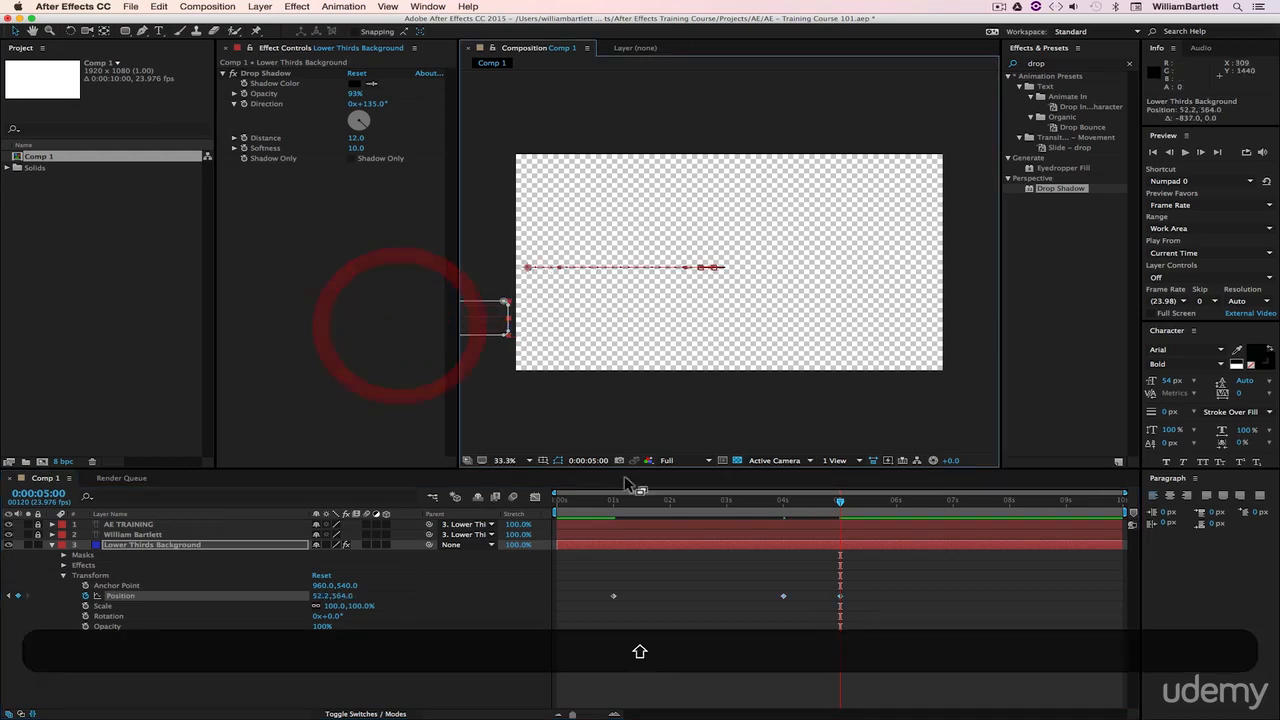
left_click_drag(567, 510, 533, 513)
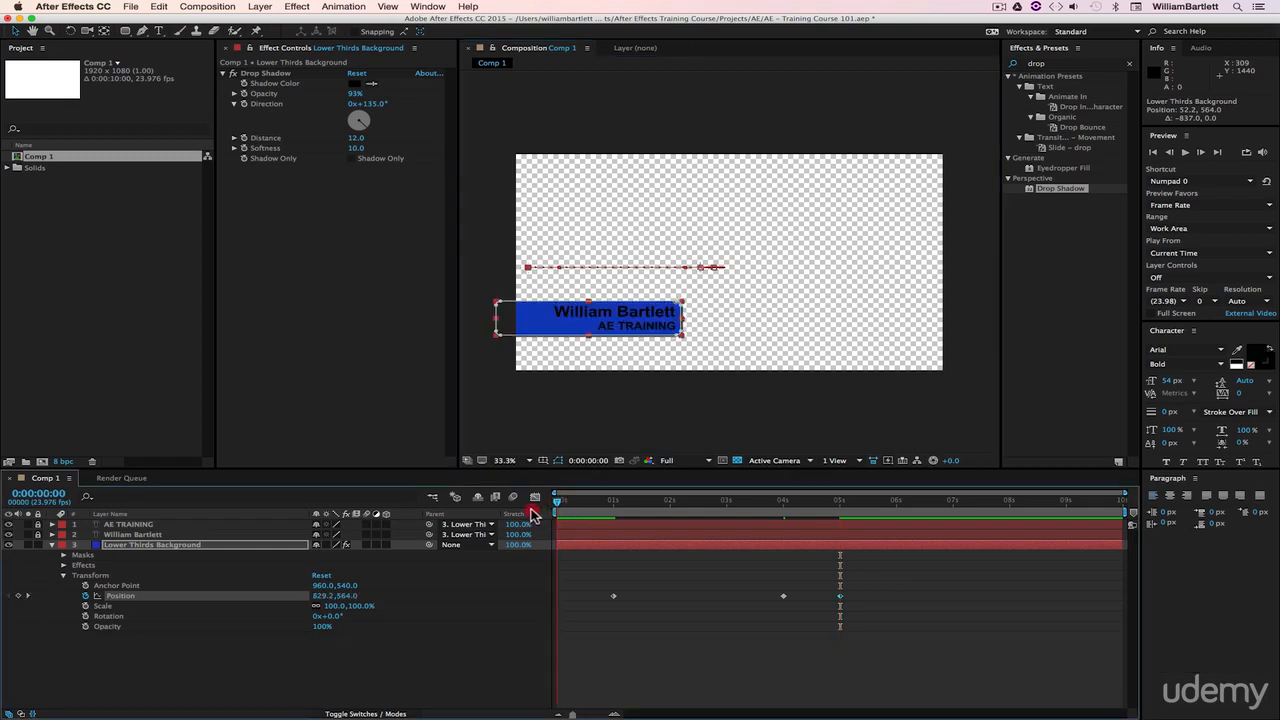
left_click(575, 329)
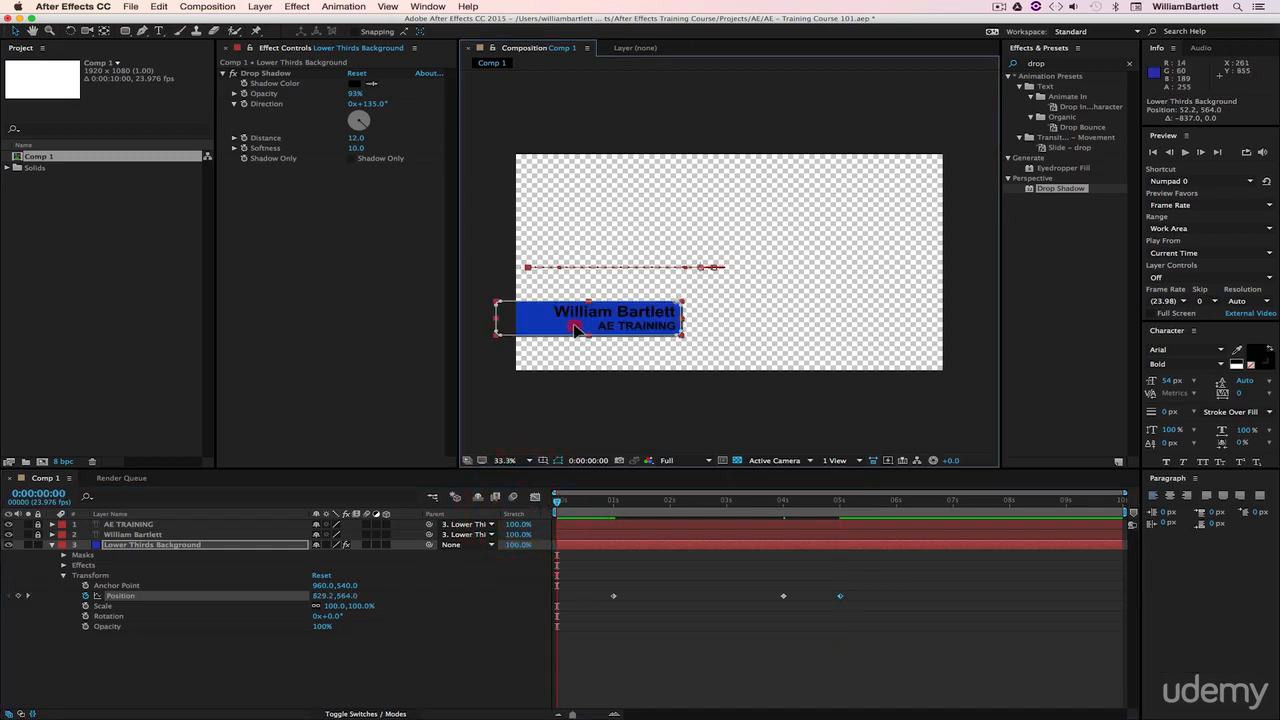
Step: At 0 s, move the bar off-frame left to 10.2, 564.0 and scrub to preview the slide-in
left_click_drag(575, 329, 391, 326)
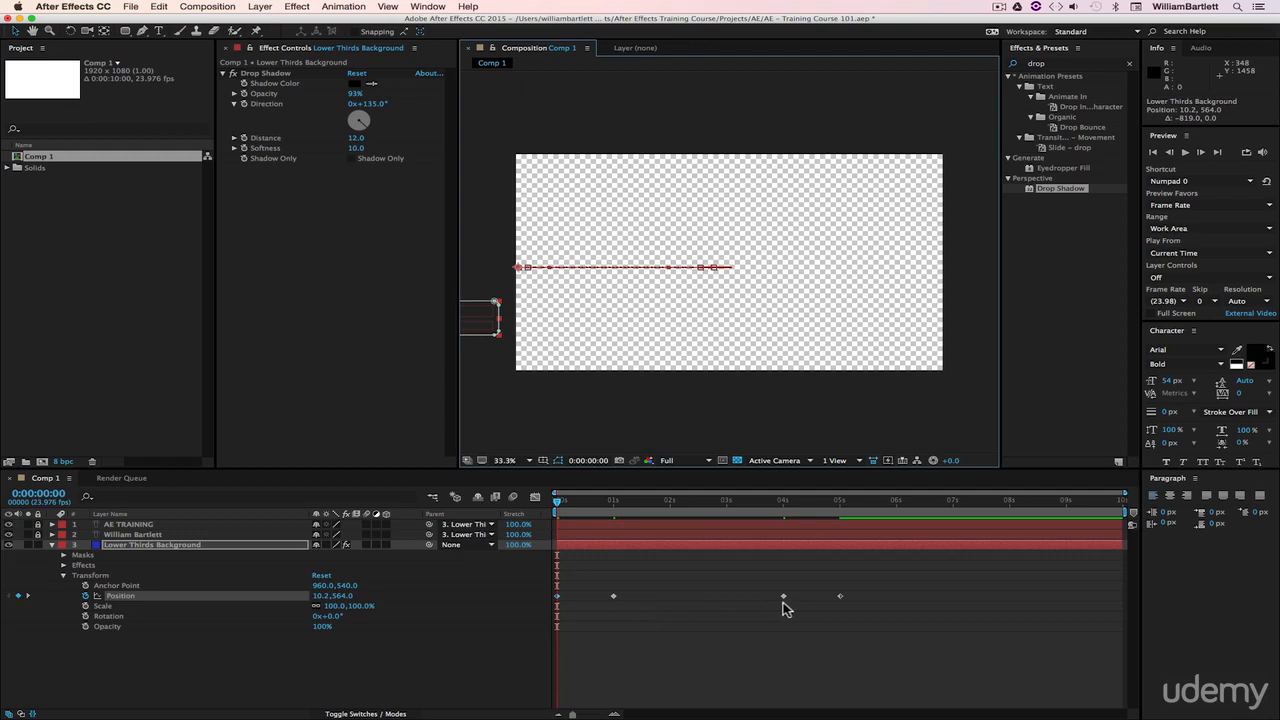
left_click(844, 603)
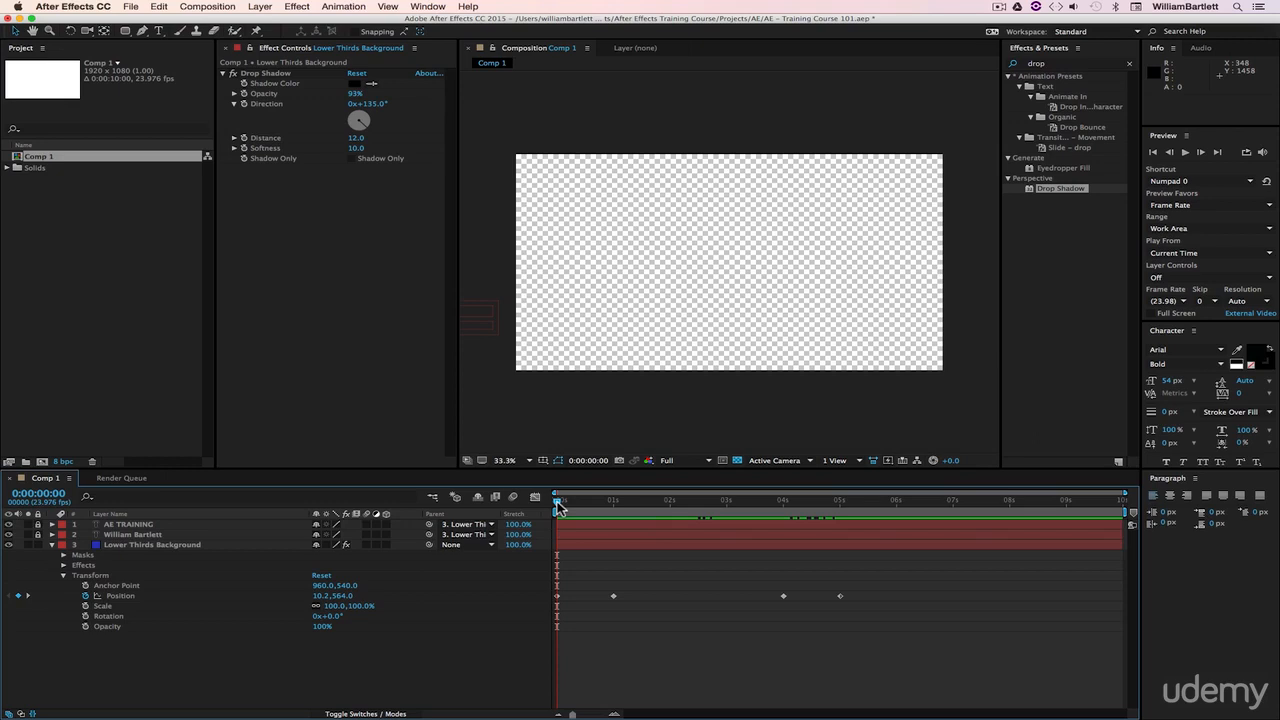
left_click_drag(558, 507, 733, 533)
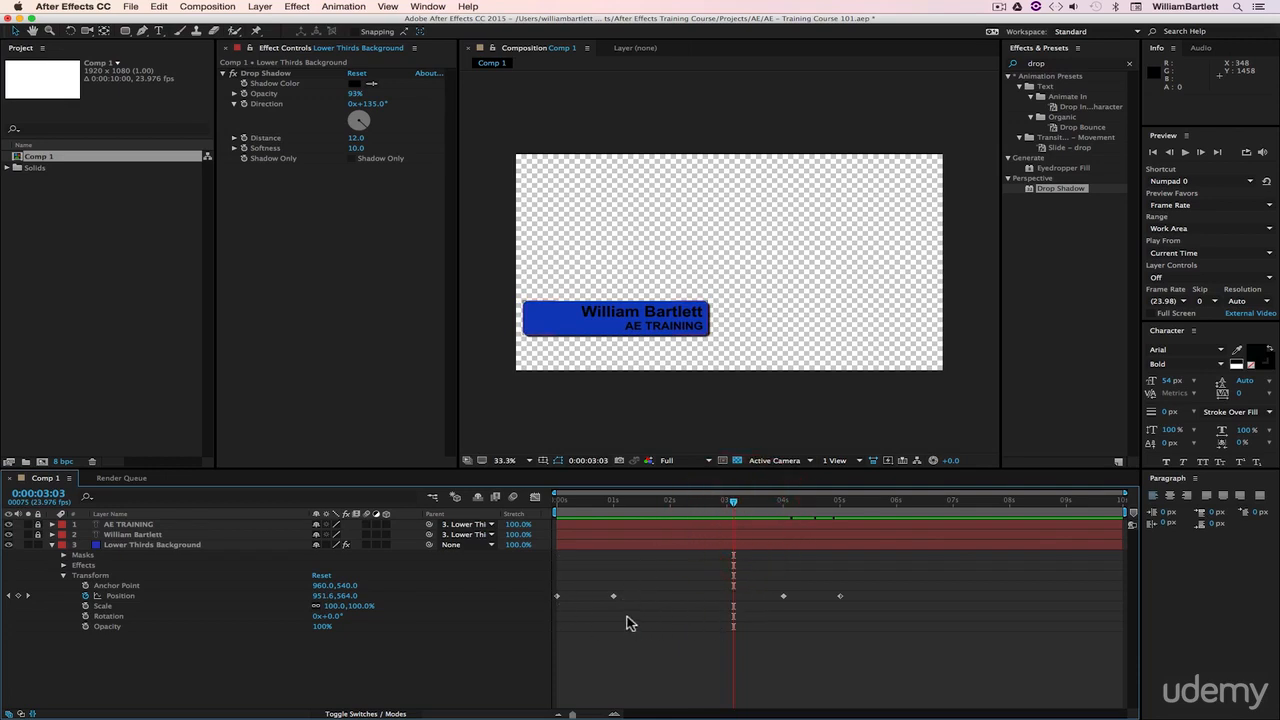
Step: Set Spatial Interpolation to Linear on all four Position keyframes and preview the straight-line motion
left_click(740, 594)
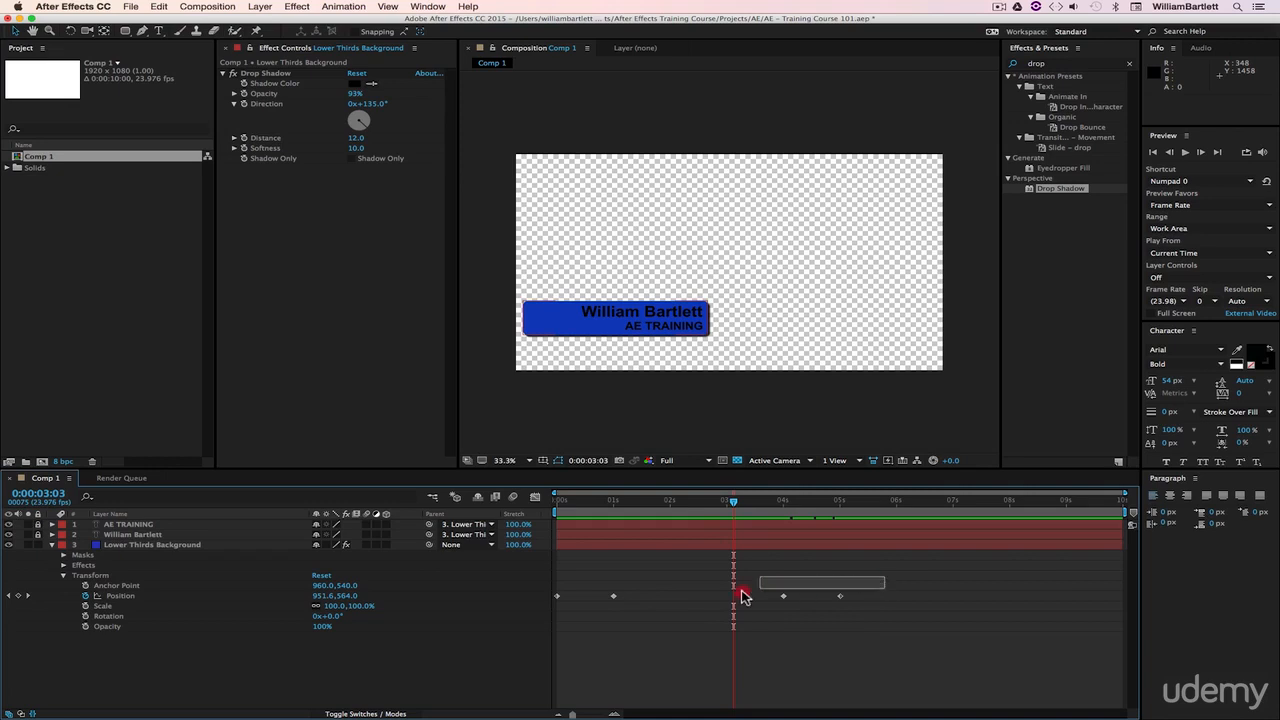
left_click_drag(742, 596, 546, 609)
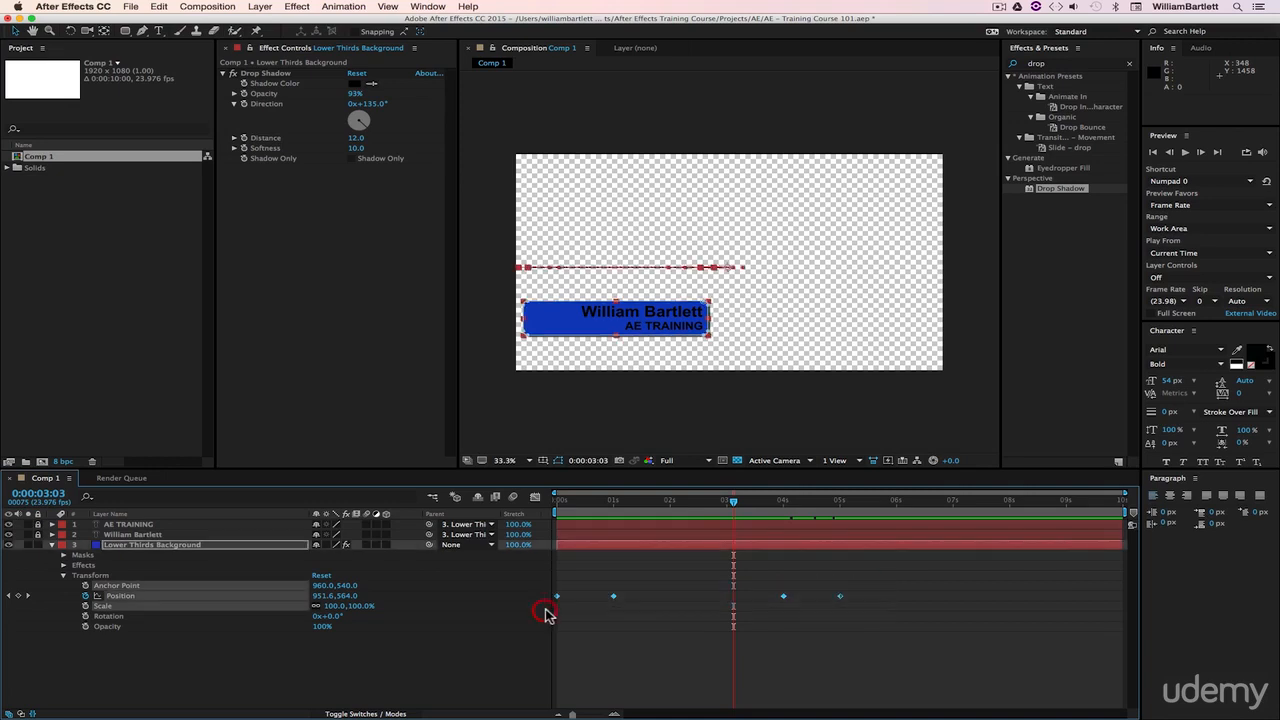
right_click(614, 598)
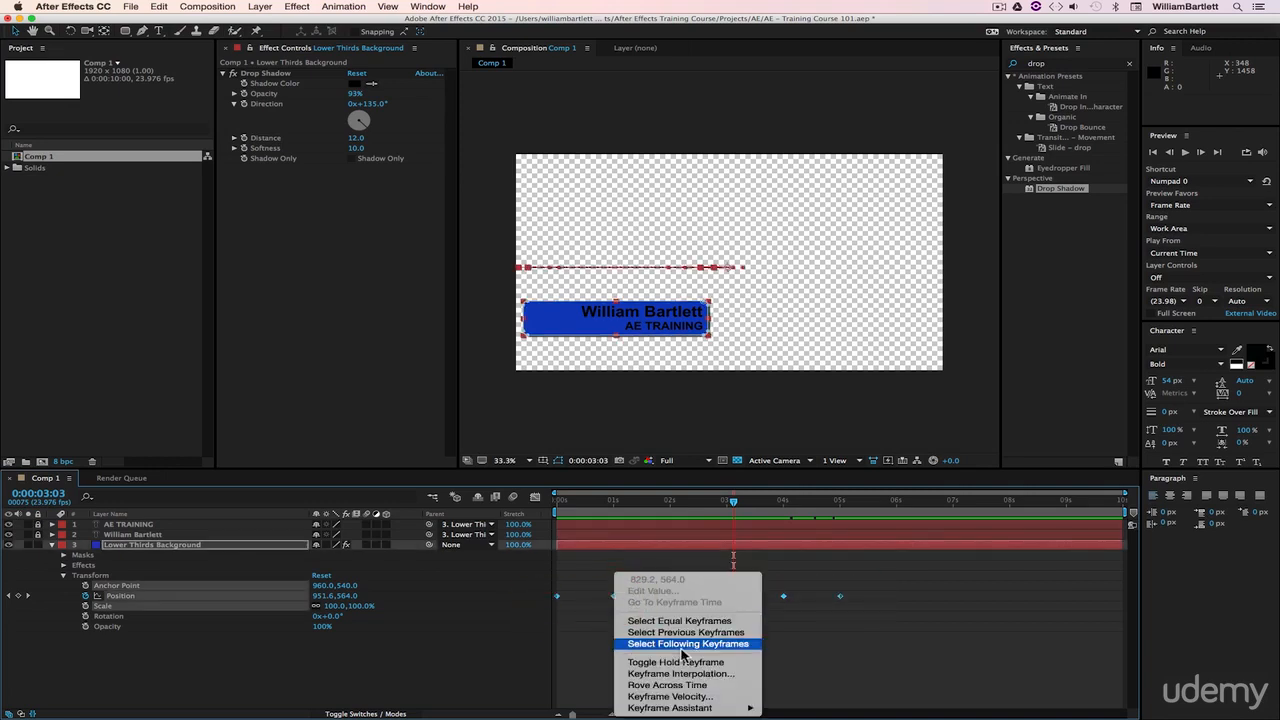
left_click(705, 674)
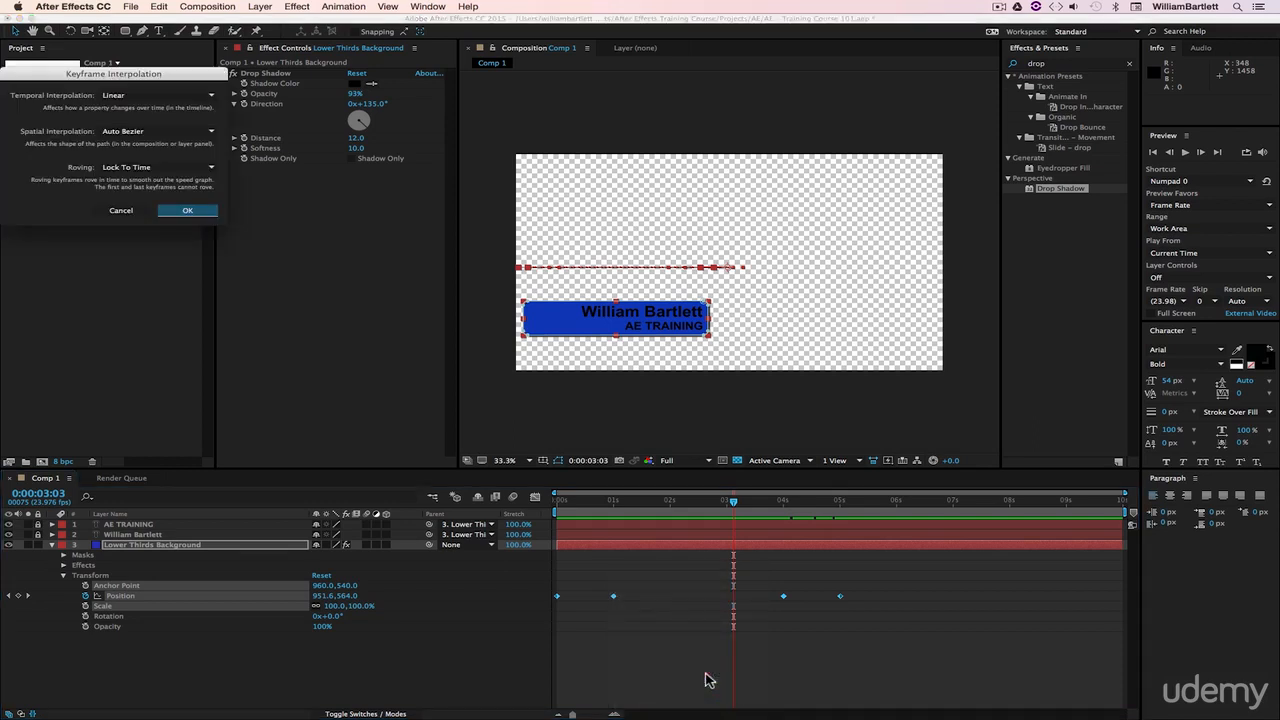
left_click_drag(208, 78, 718, 361)
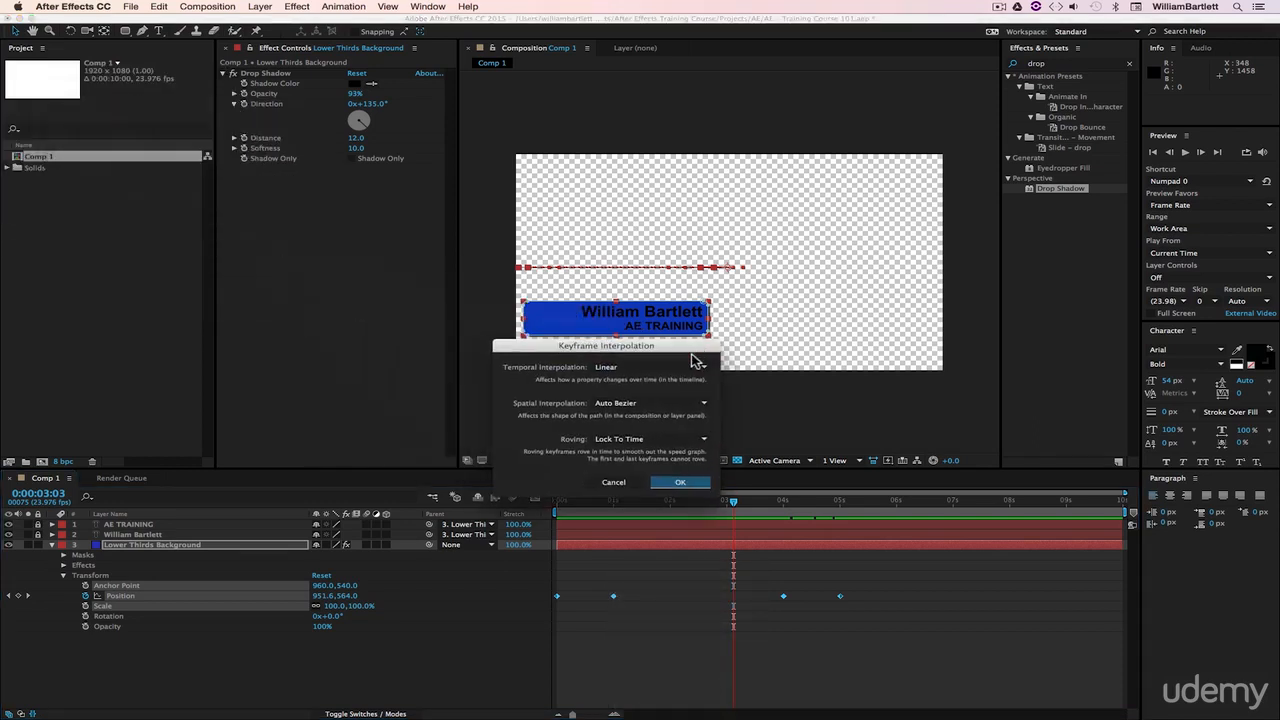
left_click(632, 405)
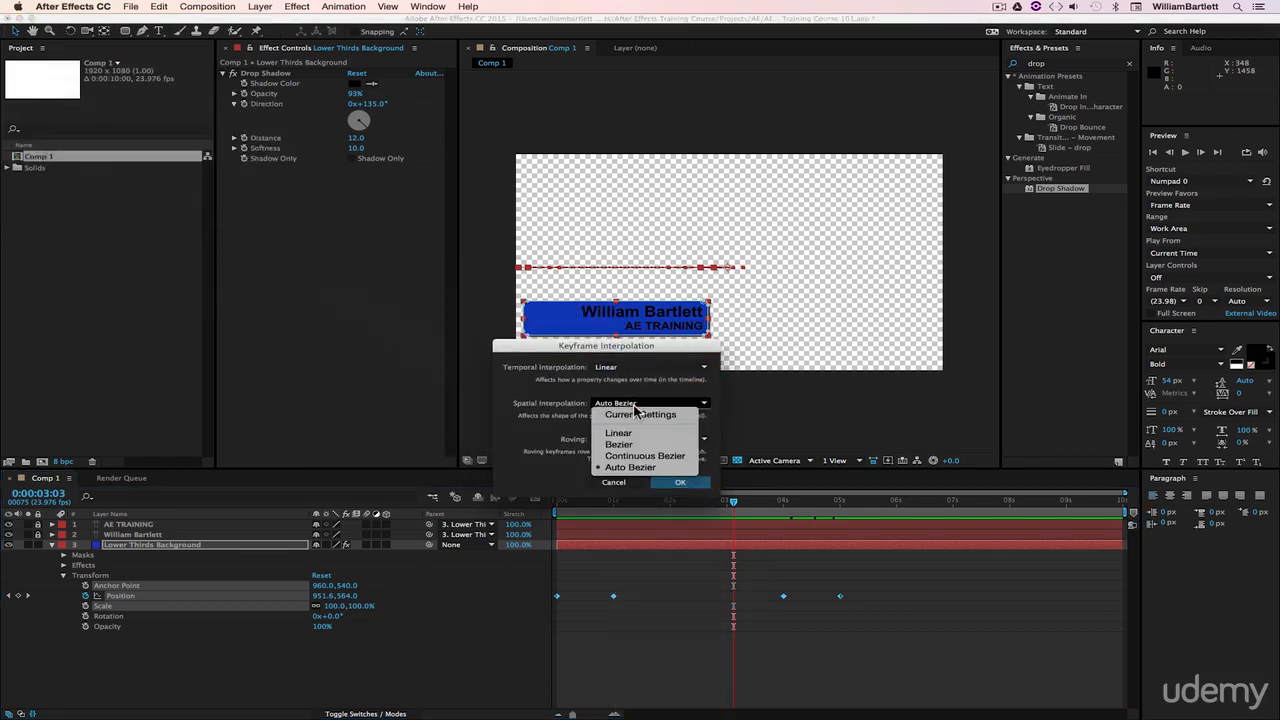
left_click(635, 433)
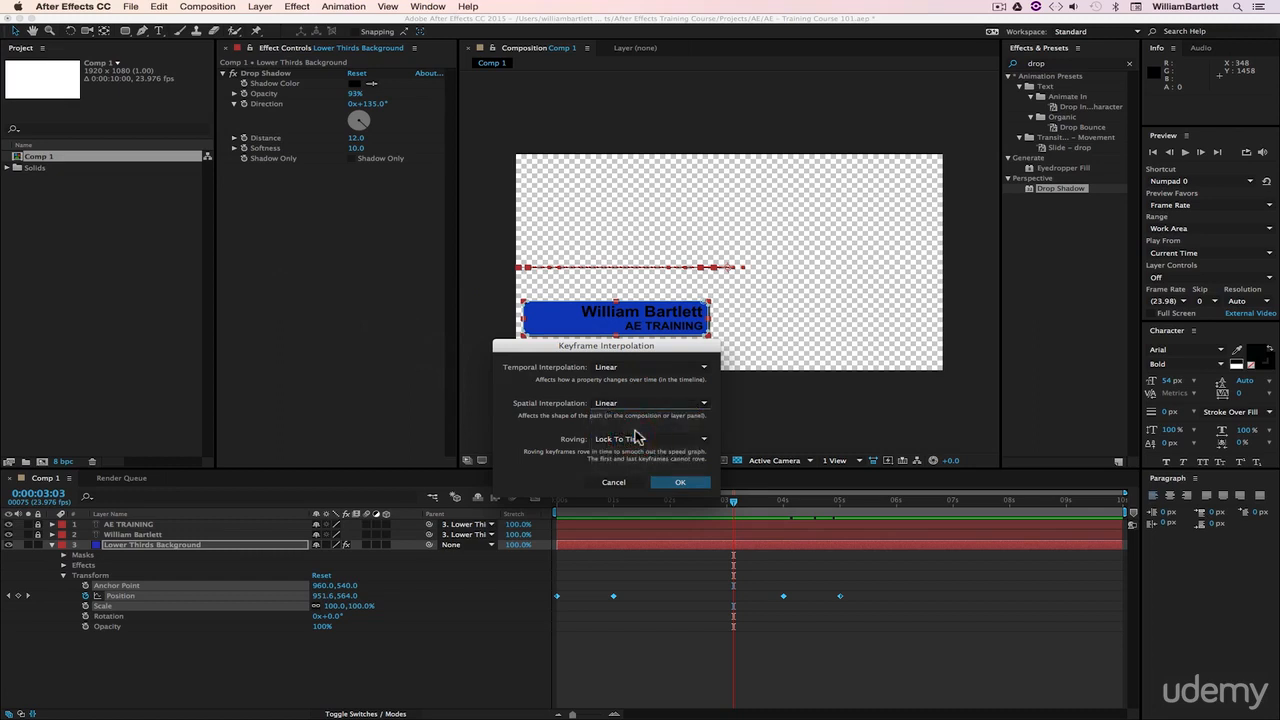
left_click(690, 483)
left_click_drag(640, 513, 857, 530)
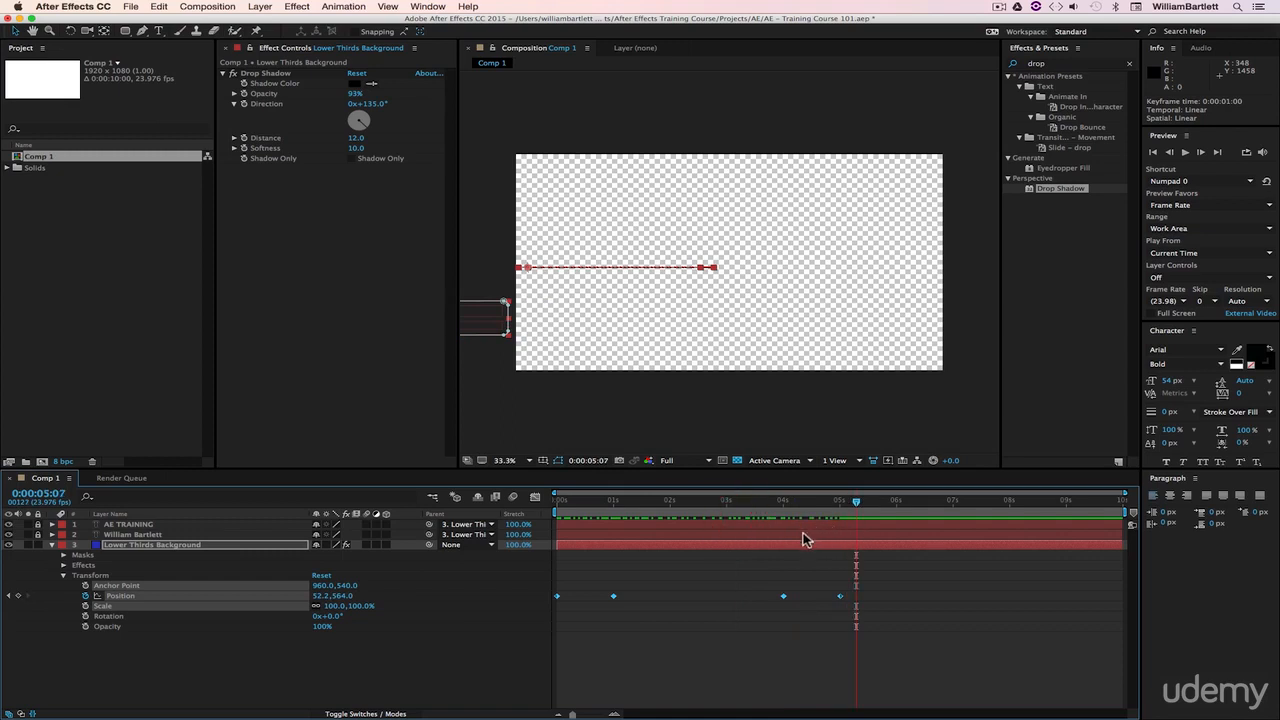
left_click(770, 572)
left_click_drag(562, 503, 715, 515)
right_click(613, 596)
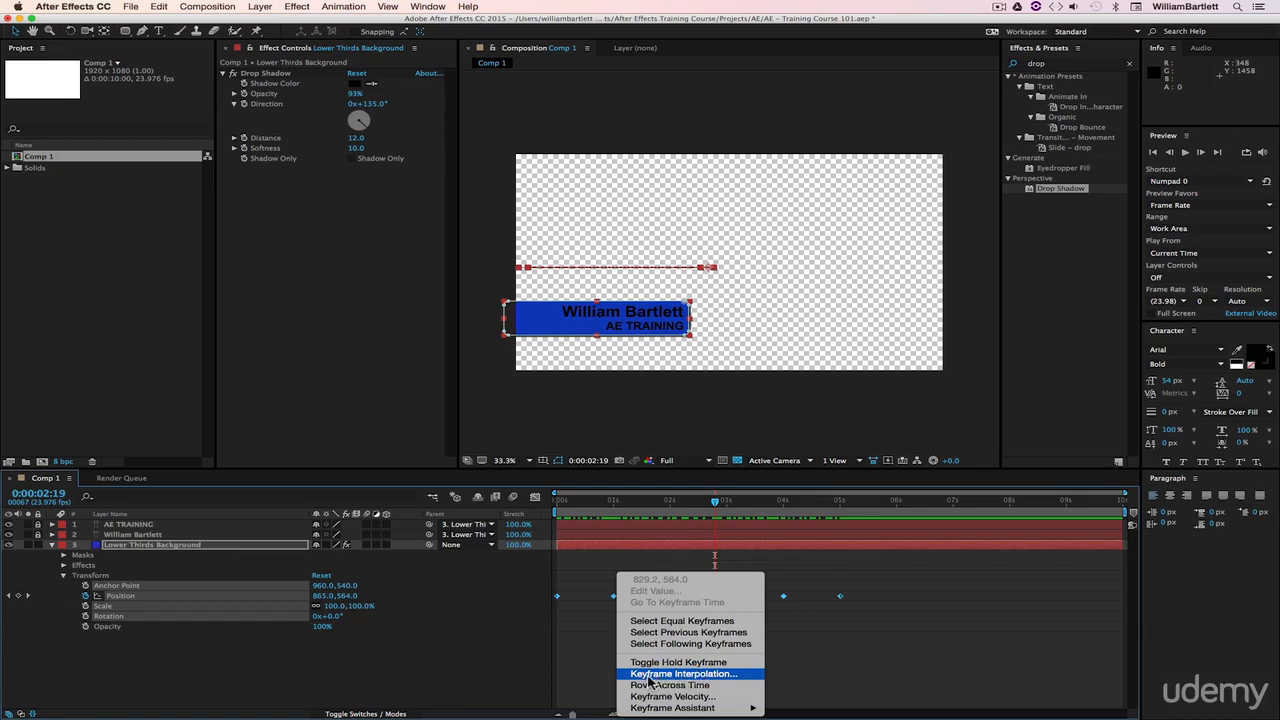
left_click(724, 681)
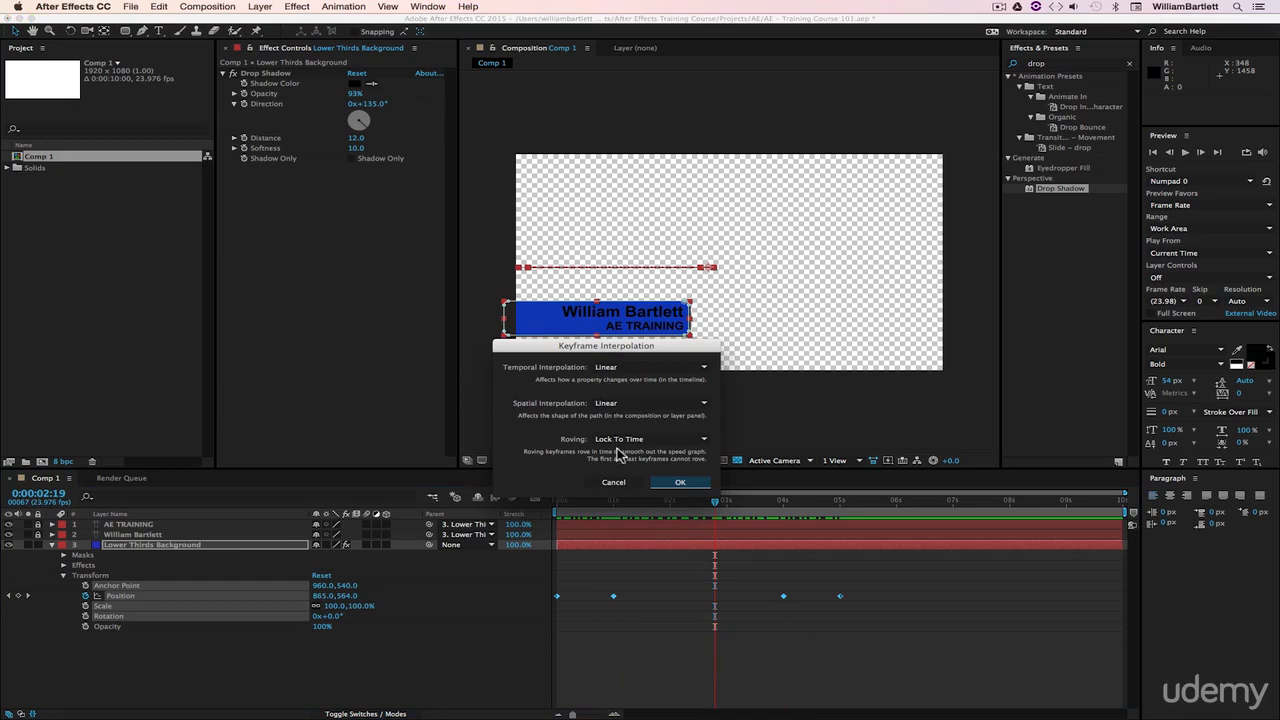
left_click(615, 484)
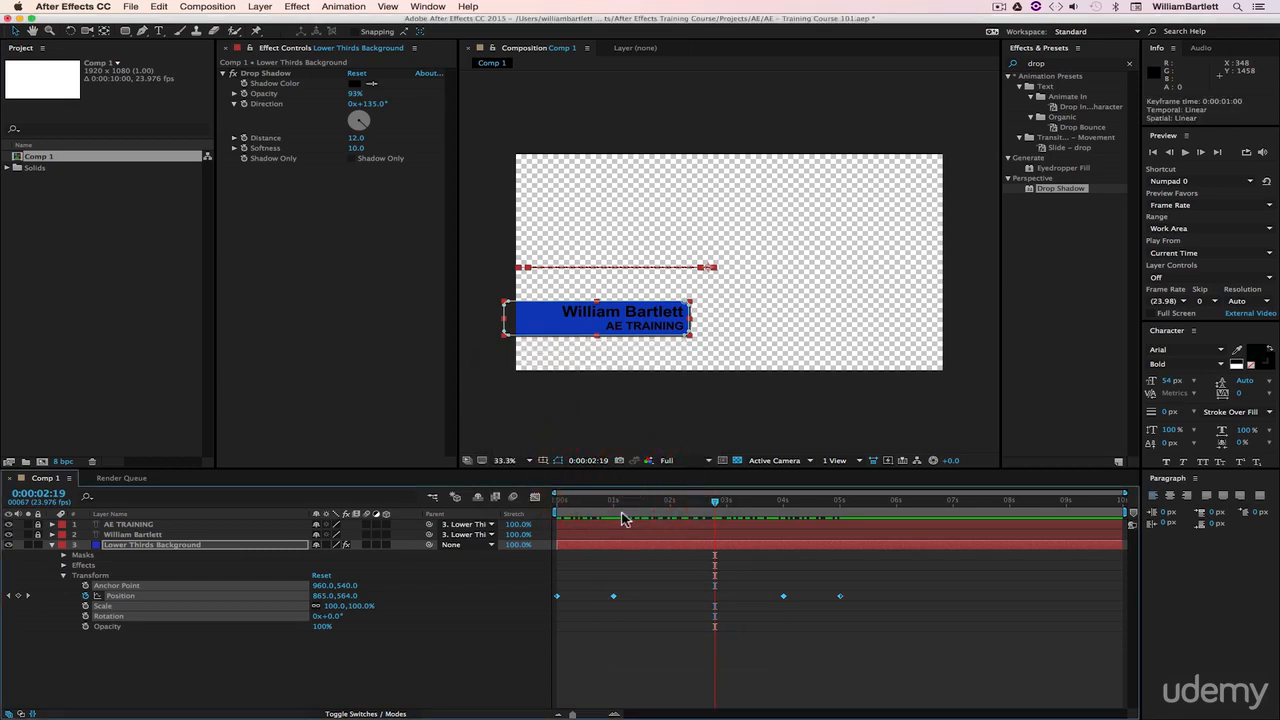
key("Home")
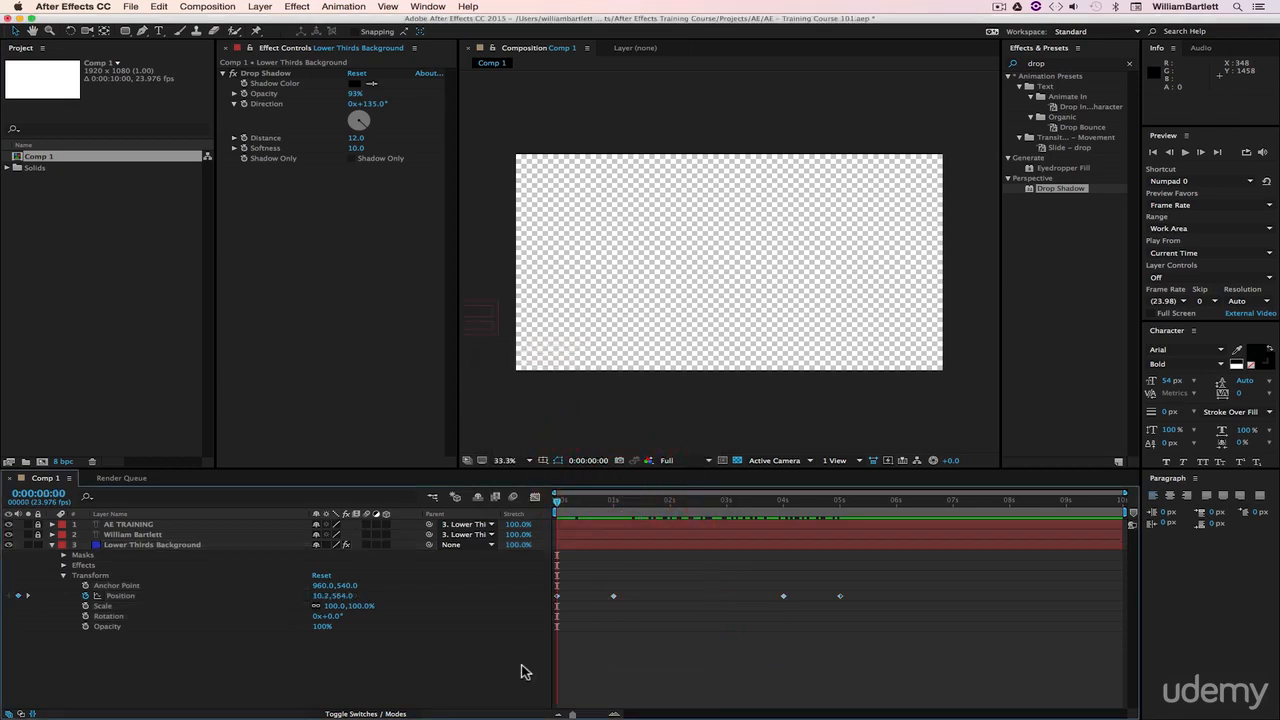